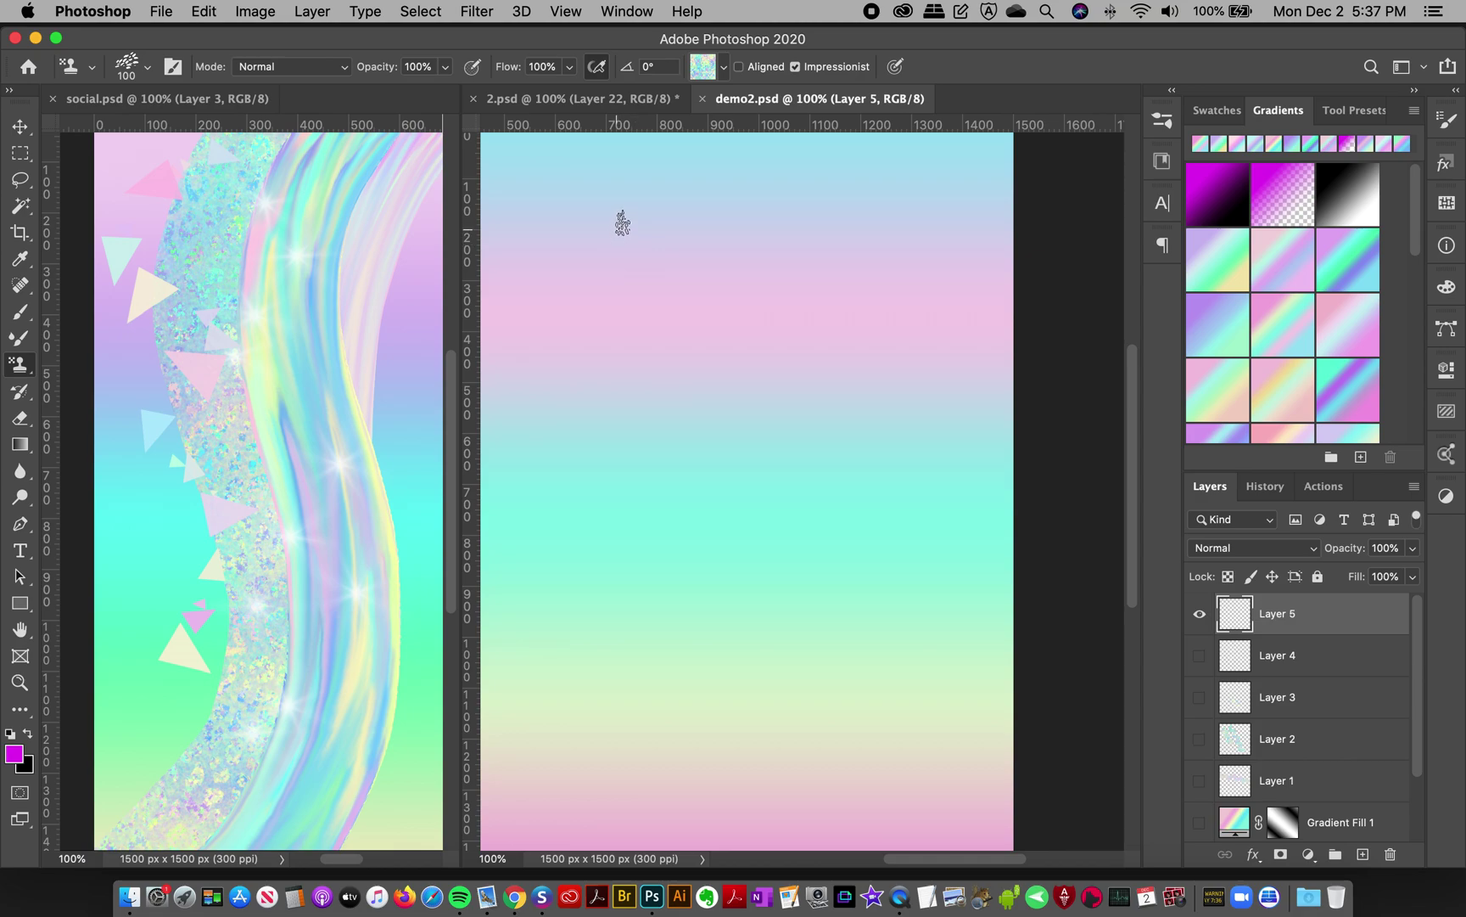
Step: Paint three iridescent zigzag test strokes on demo2's gradient, undo them, then bring up Finder
left_click_drag(636, 212, 625, 450)
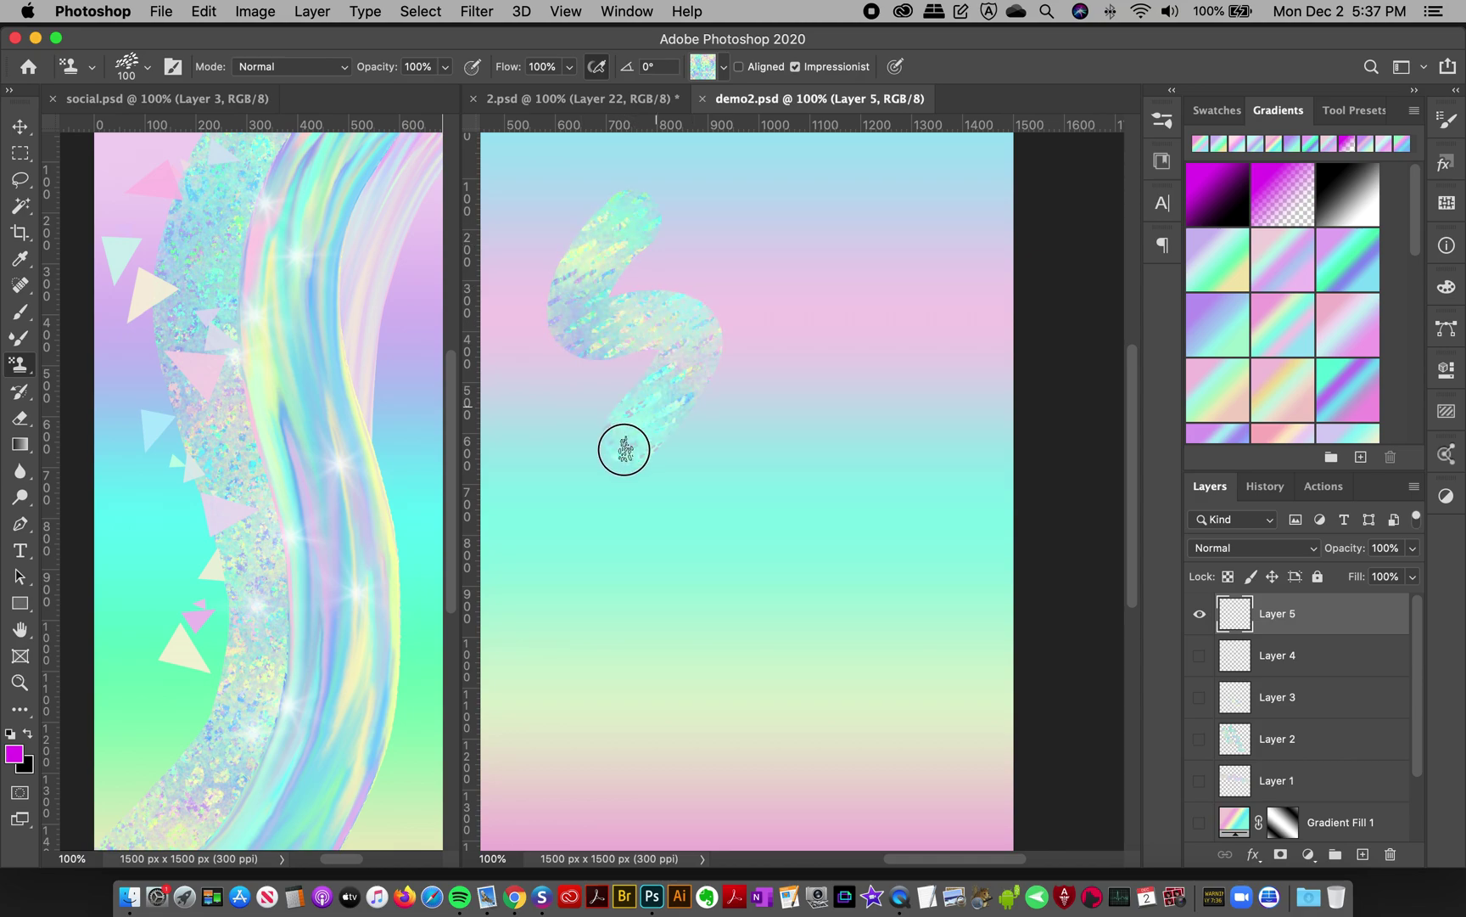
left_click_drag(624, 450, 762, 747)
left_click_drag(830, 190, 958, 590)
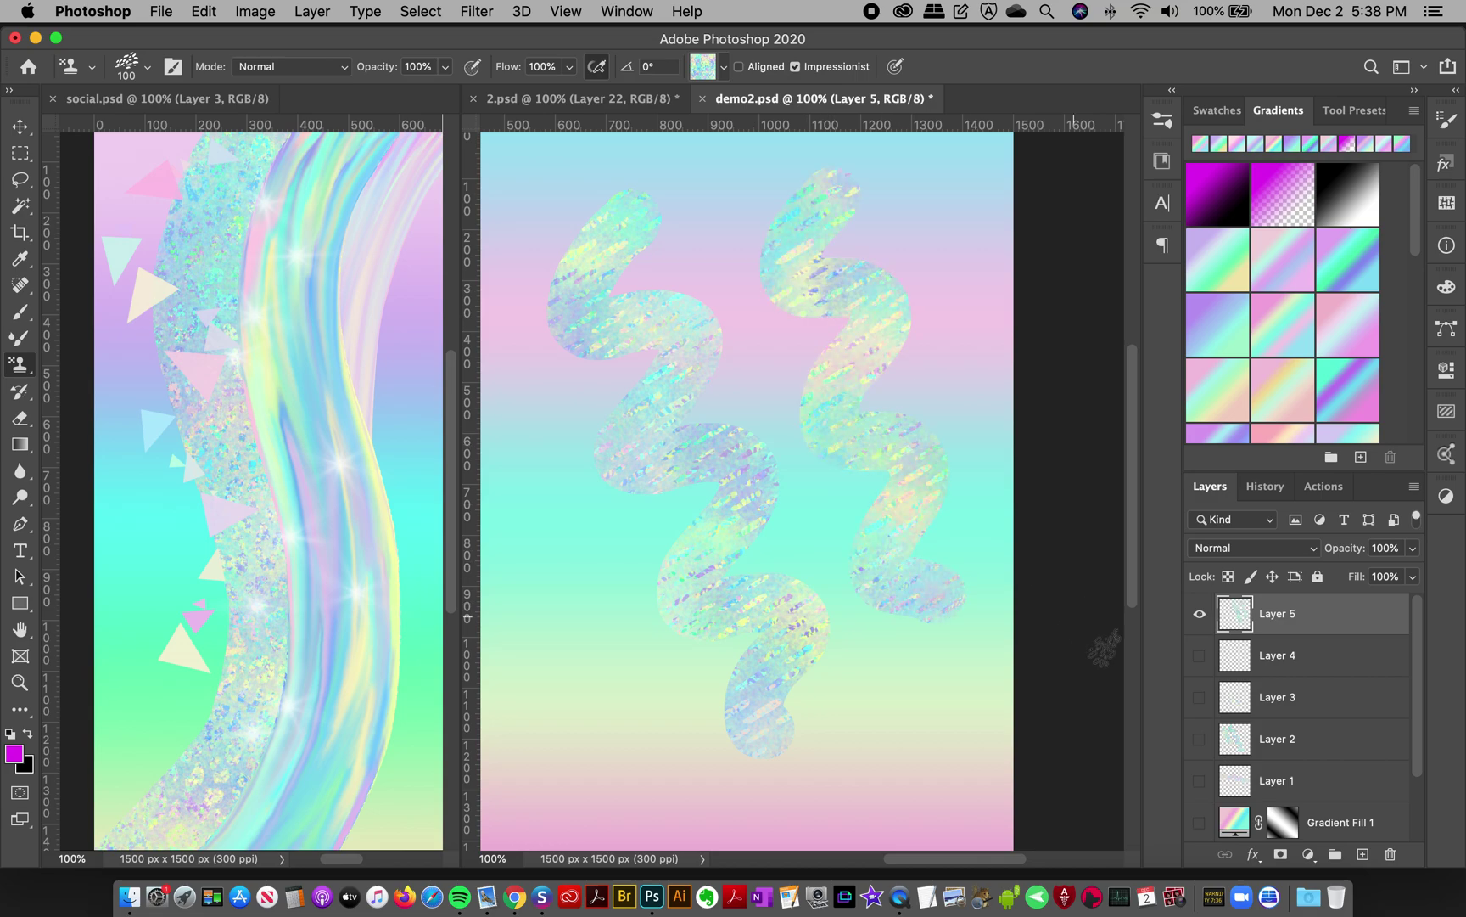
key("super+z")
key("super+z")
key("super+z")
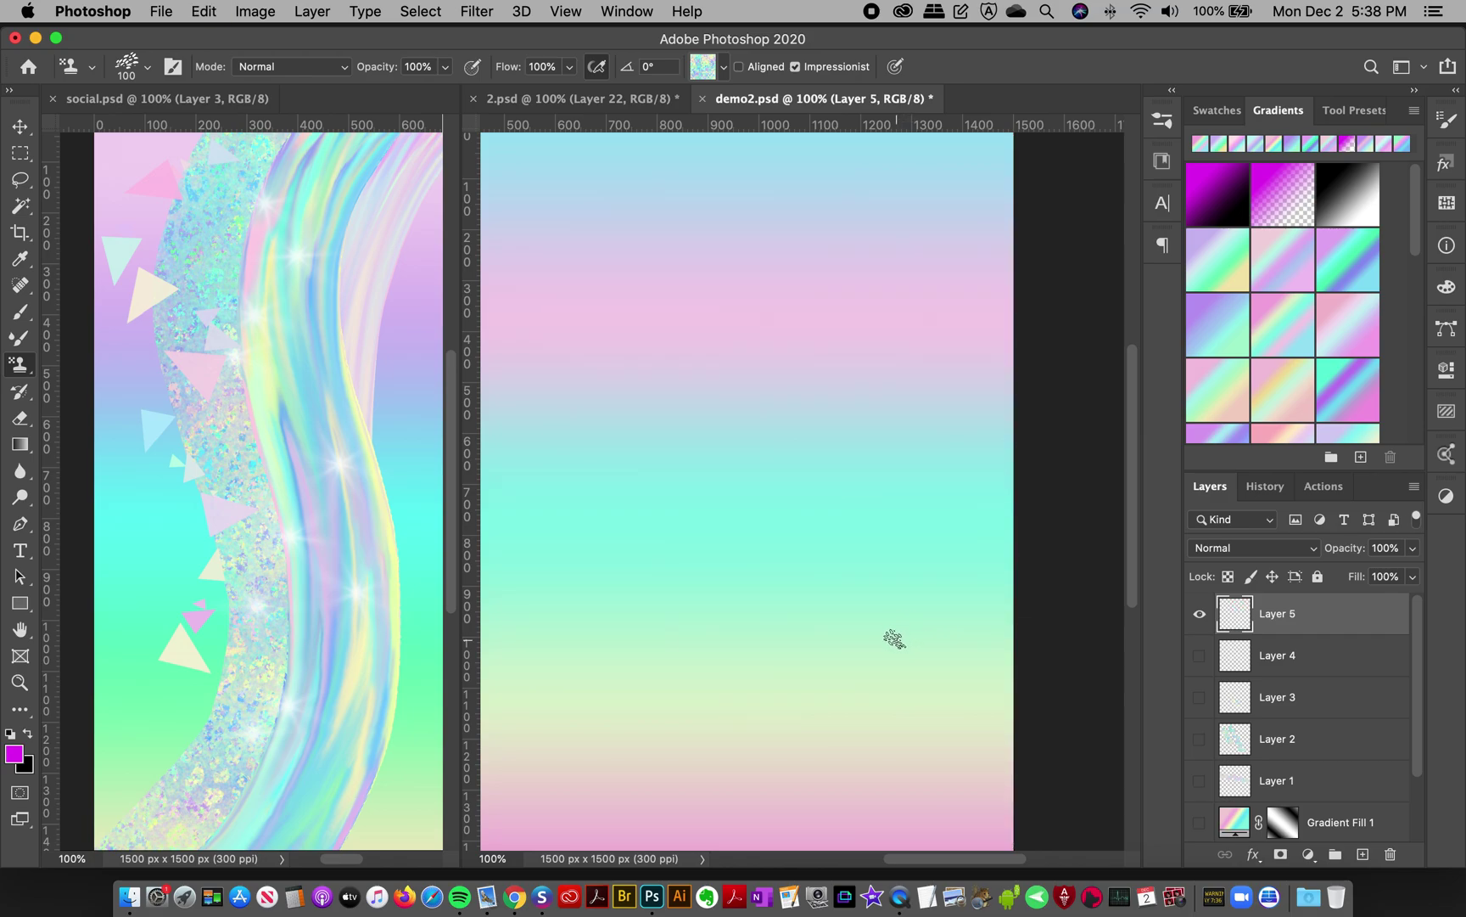
left_click(130, 895)
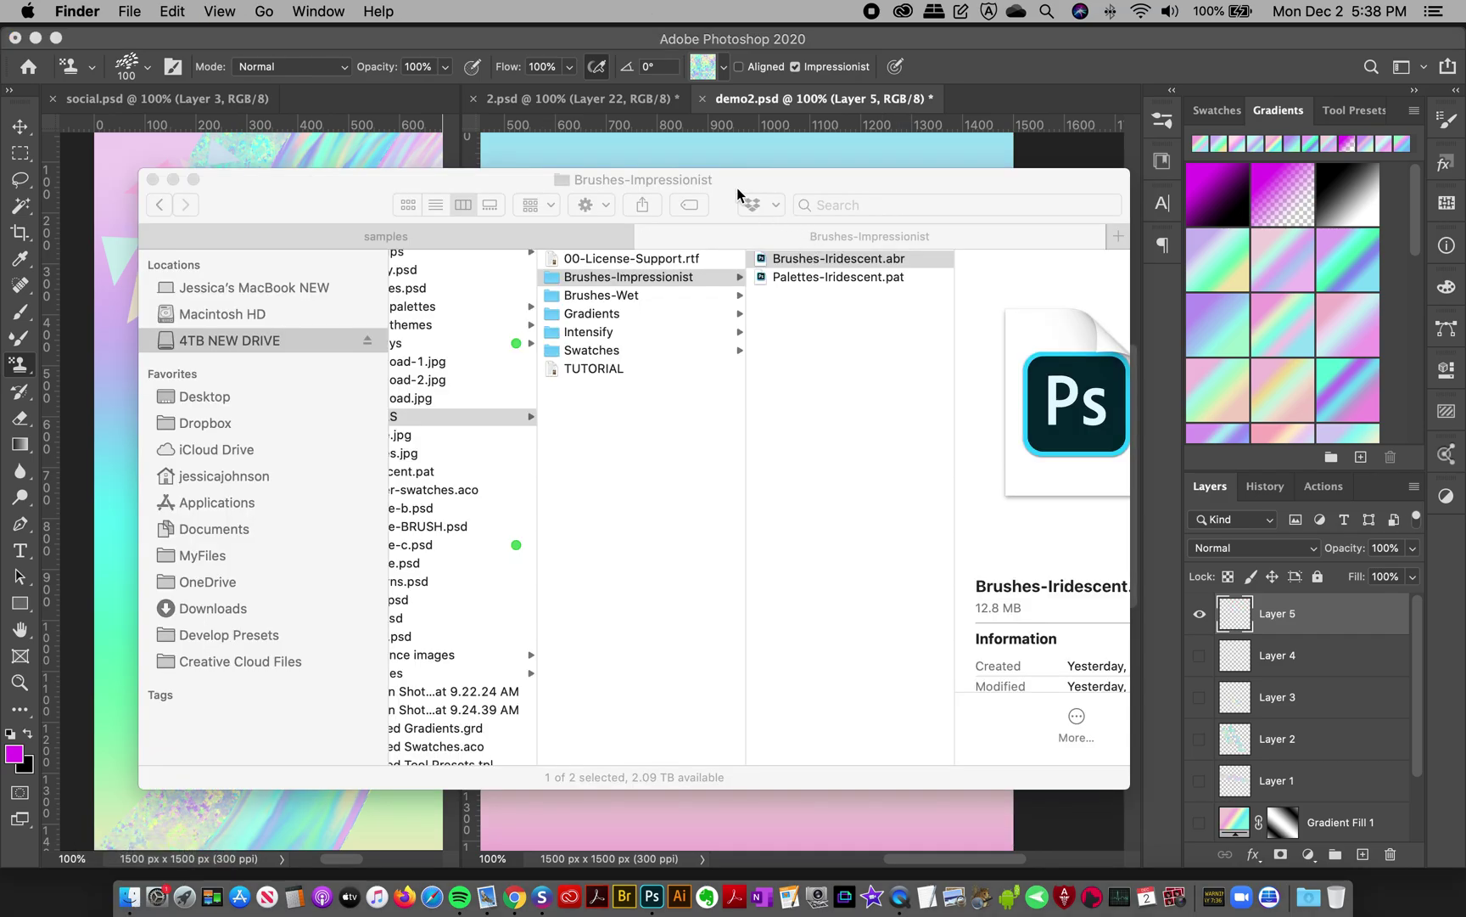
Step: View Brushes-Iridescent.abr and Palettes-Iridescent.pat in FINALS > Brushes-Impressionist, then close Finder
left_click_drag(738, 195, 798, 155)
left_click(692, 432)
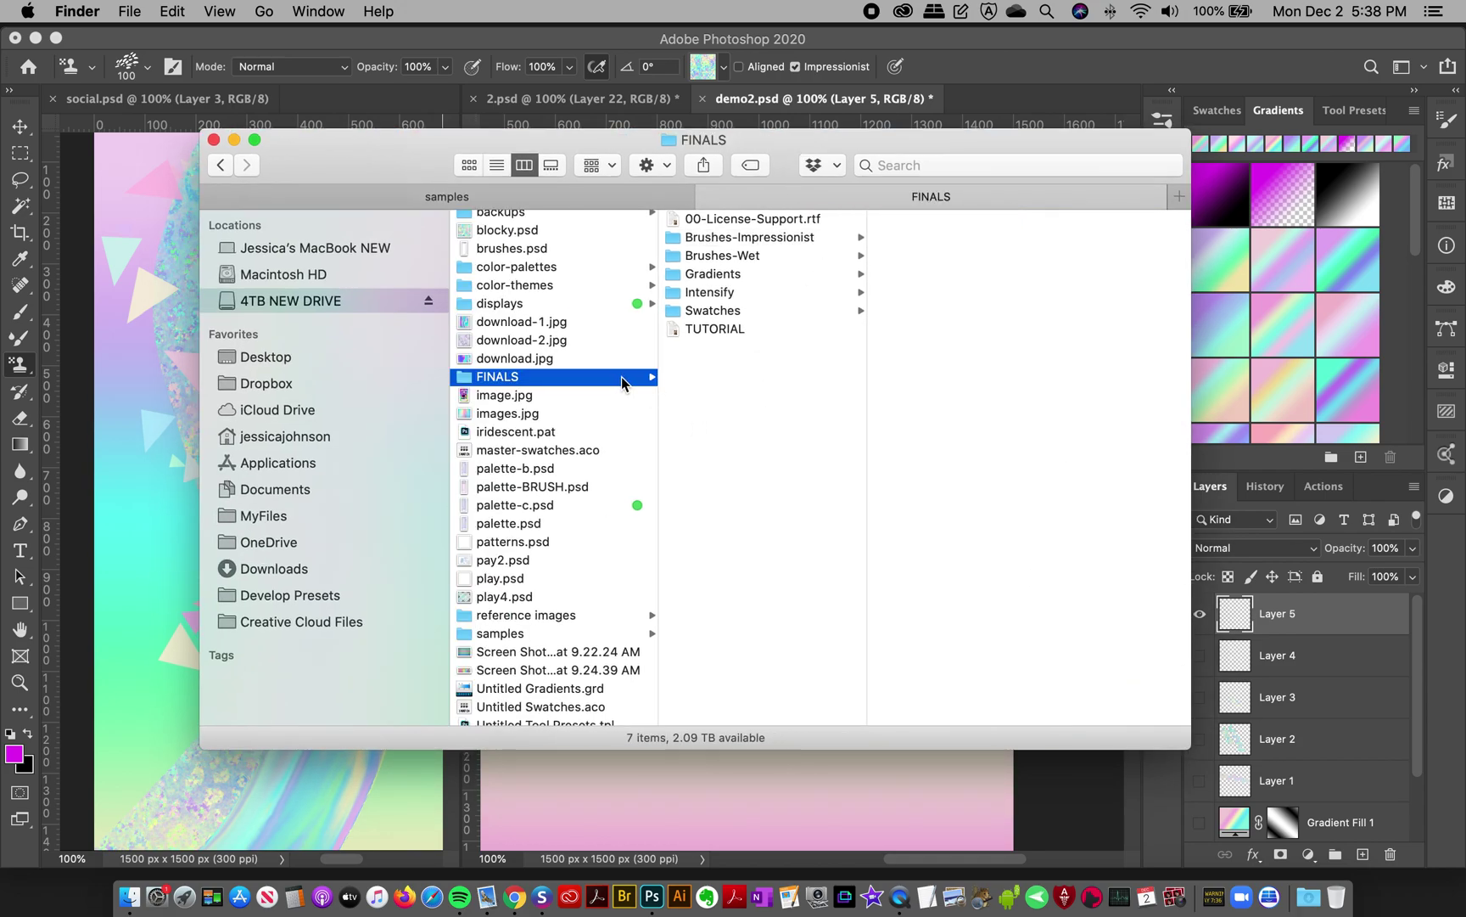
left_click(734, 238)
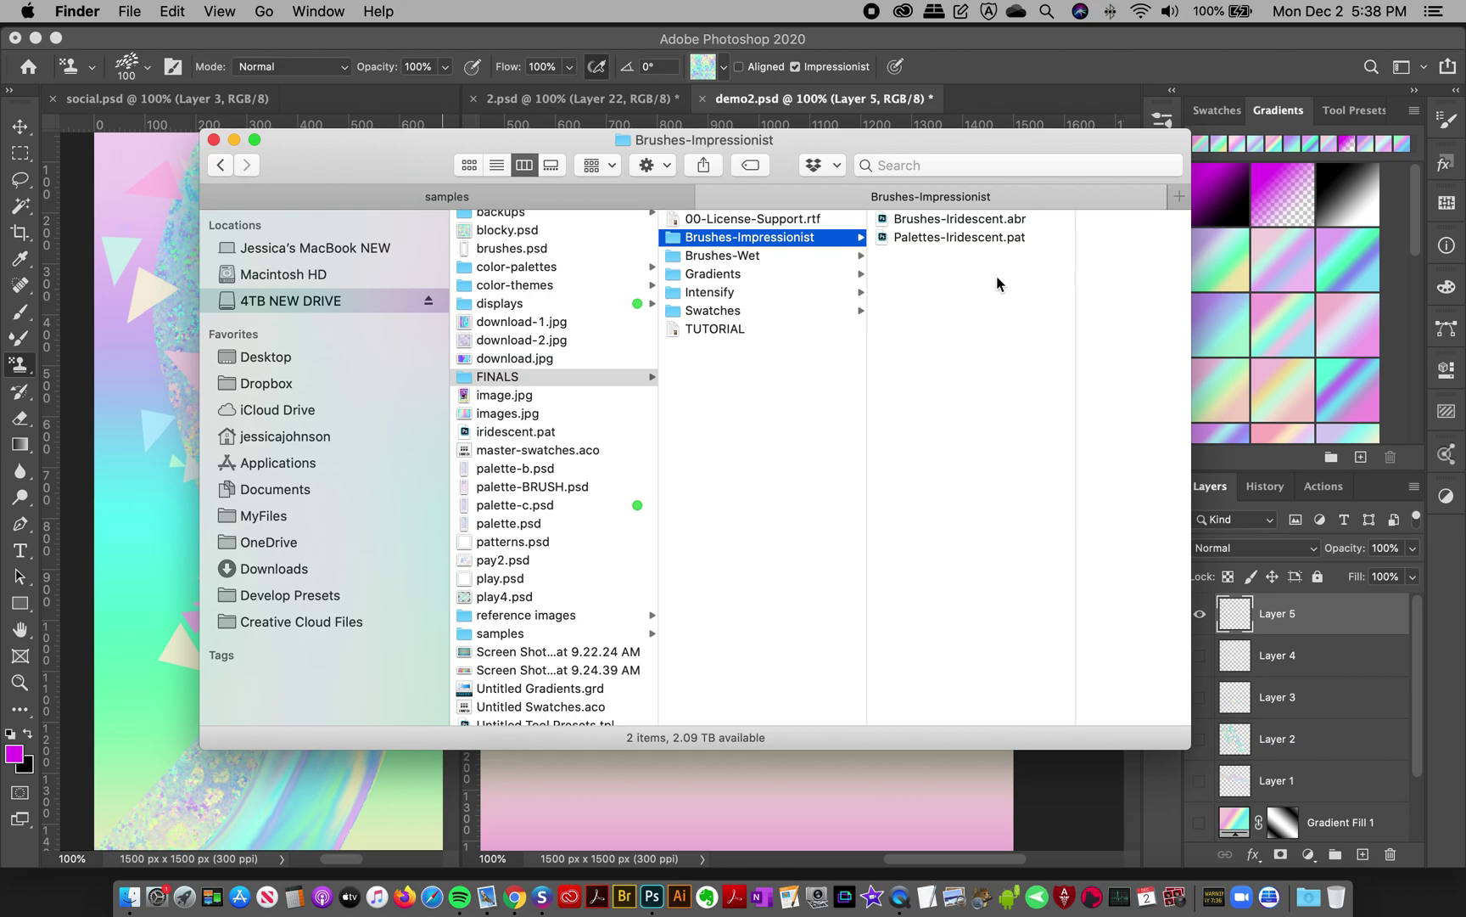
left_click(942, 52)
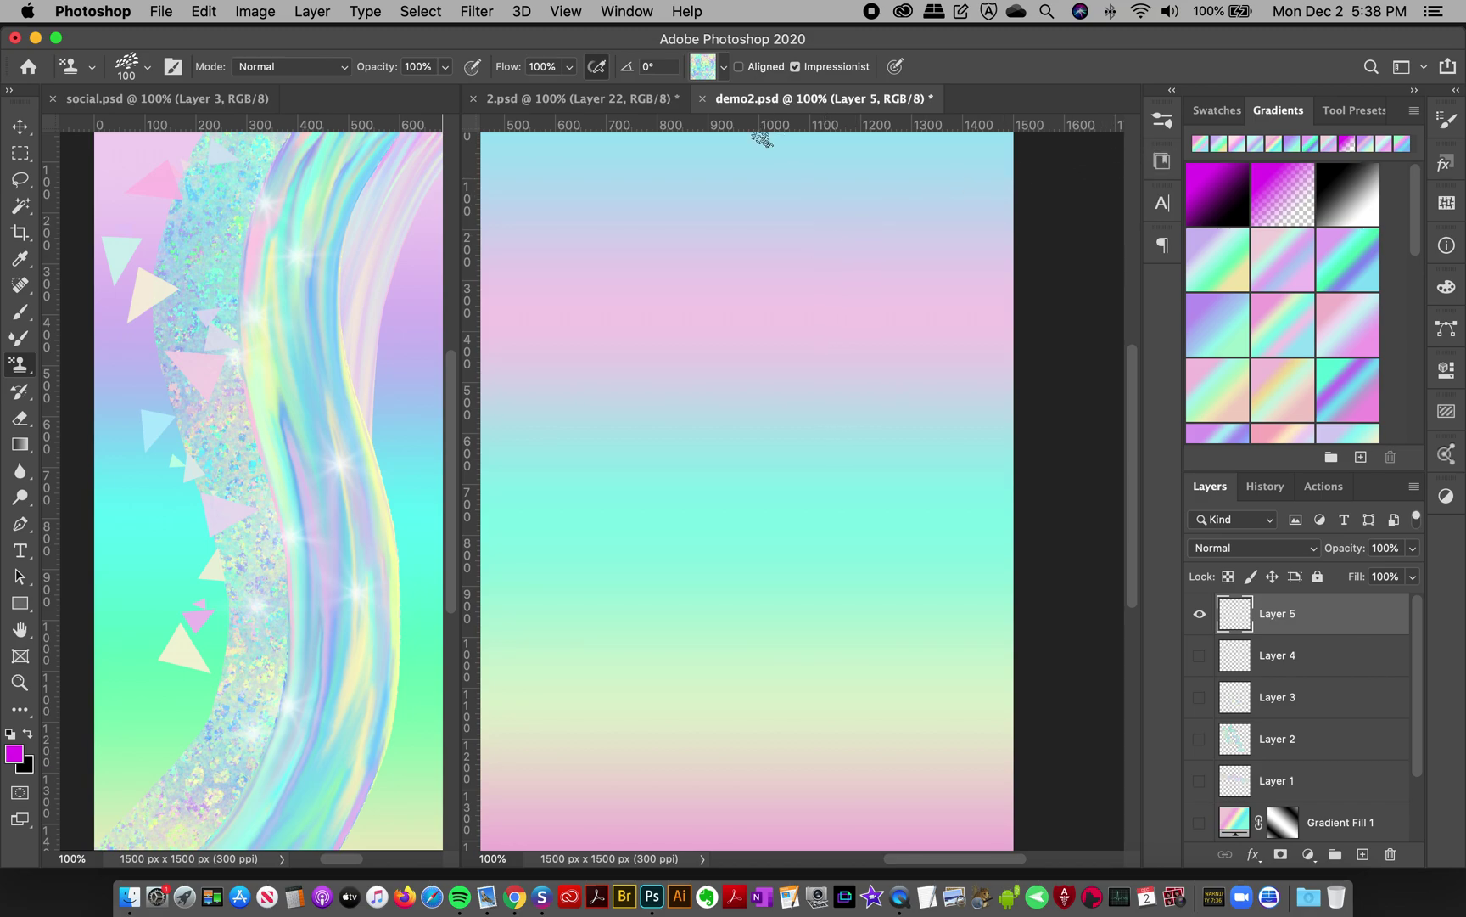
Step: Show the Brushes panel via Window > Brushes, check its menu, and toggle the Iridescent Brushes folder
left_click(618, 12)
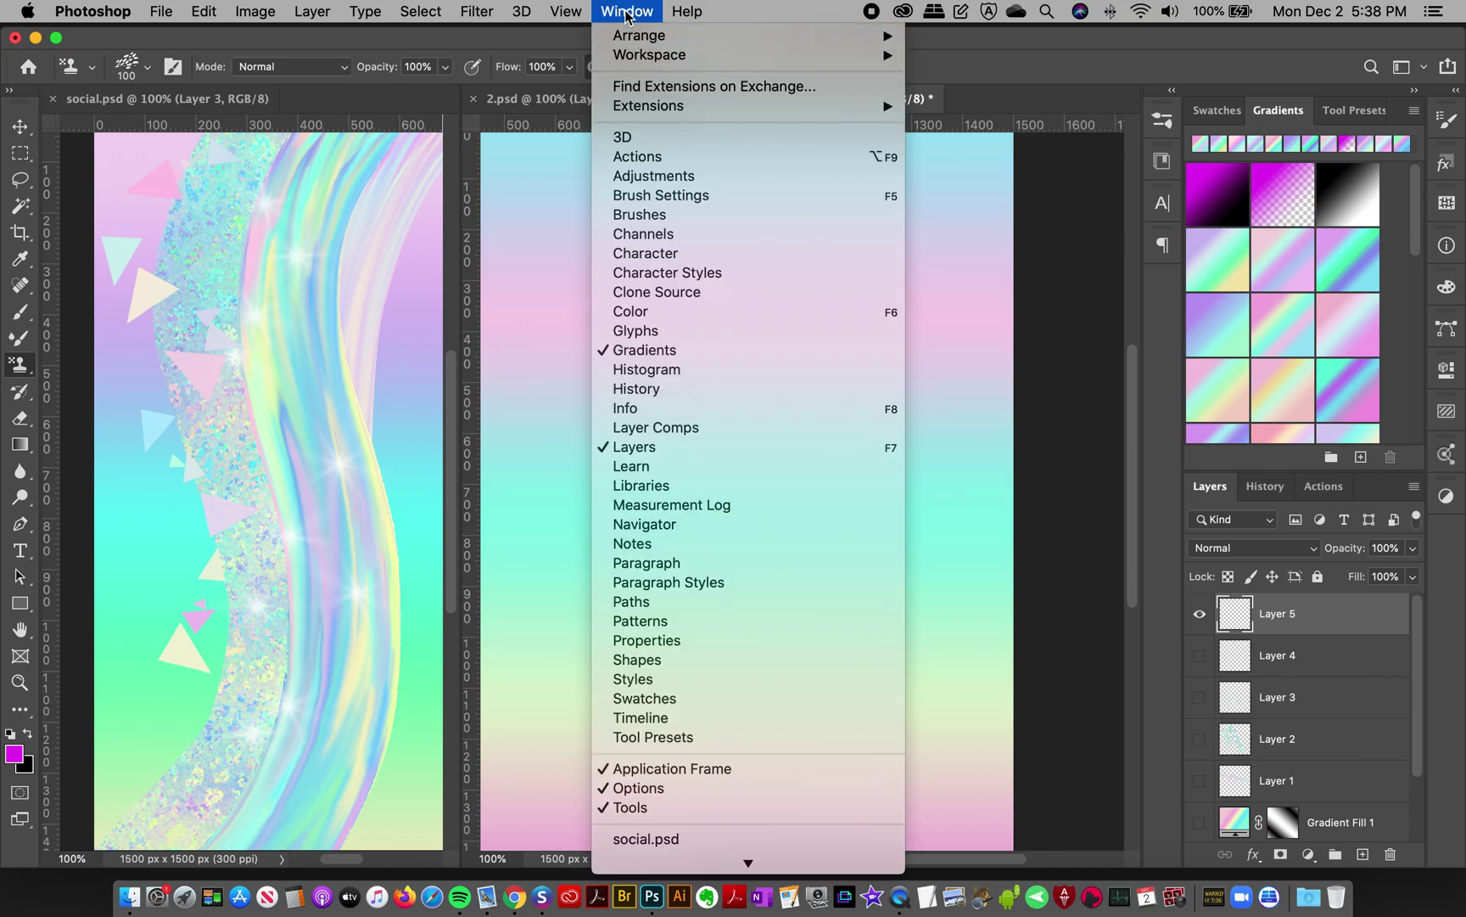
left_click(711, 215)
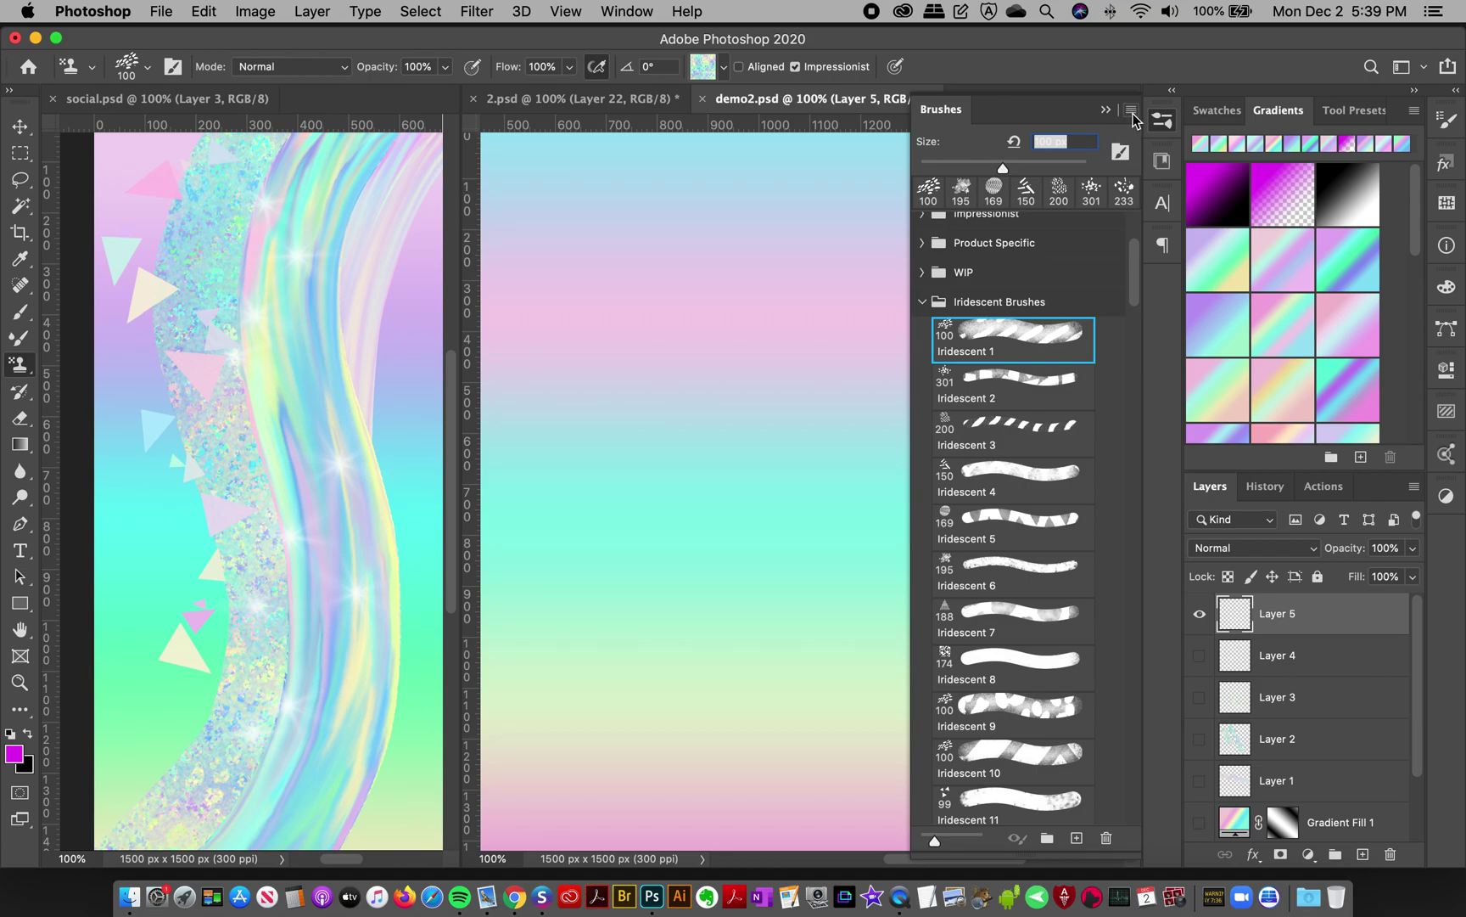
left_click(1130, 120)
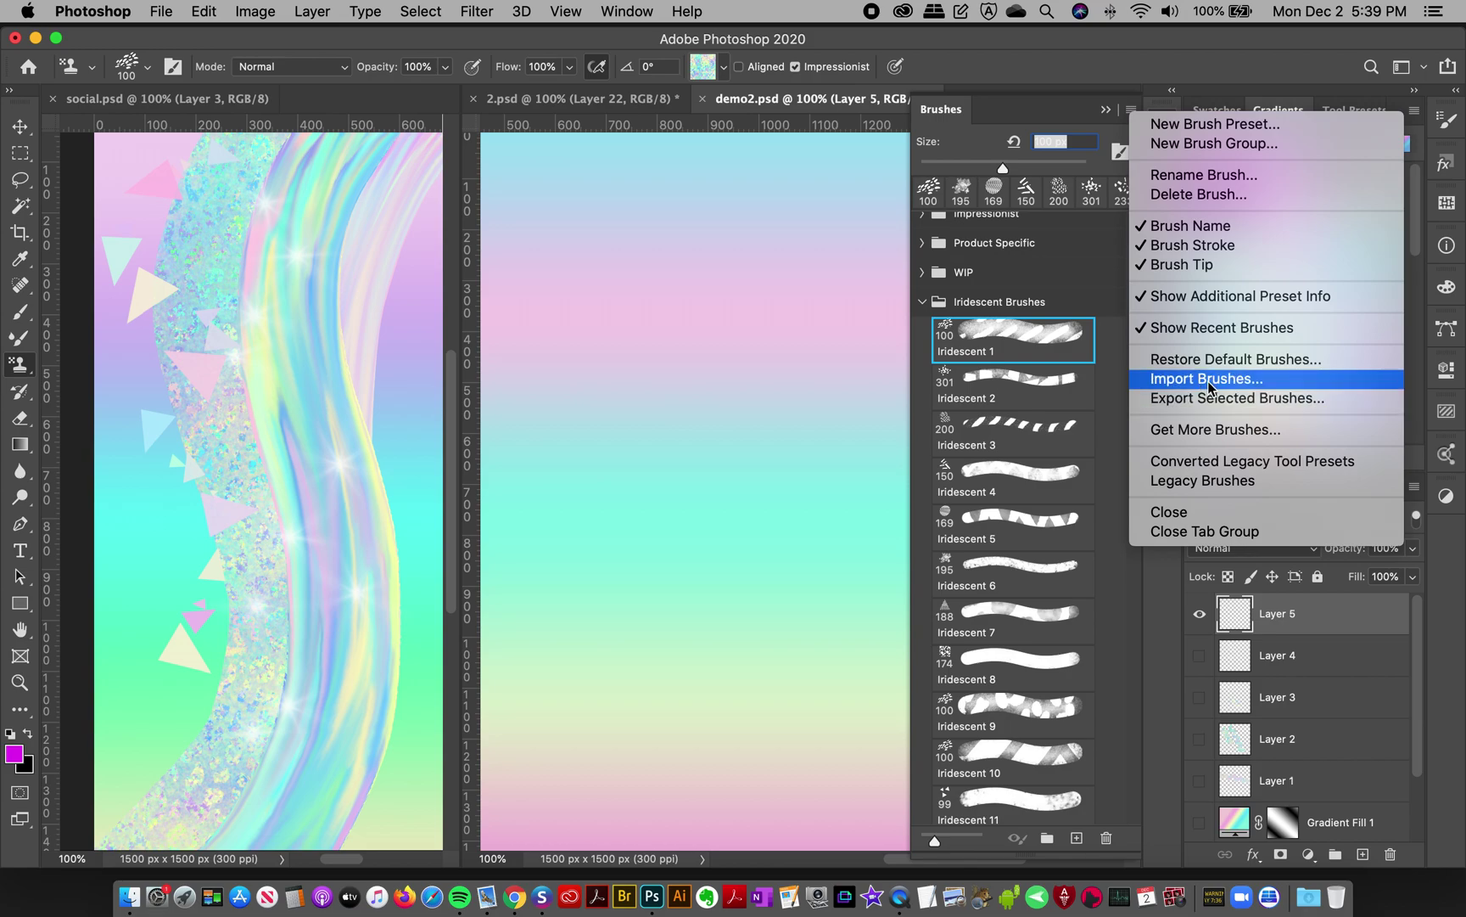
left_click(1054, 118)
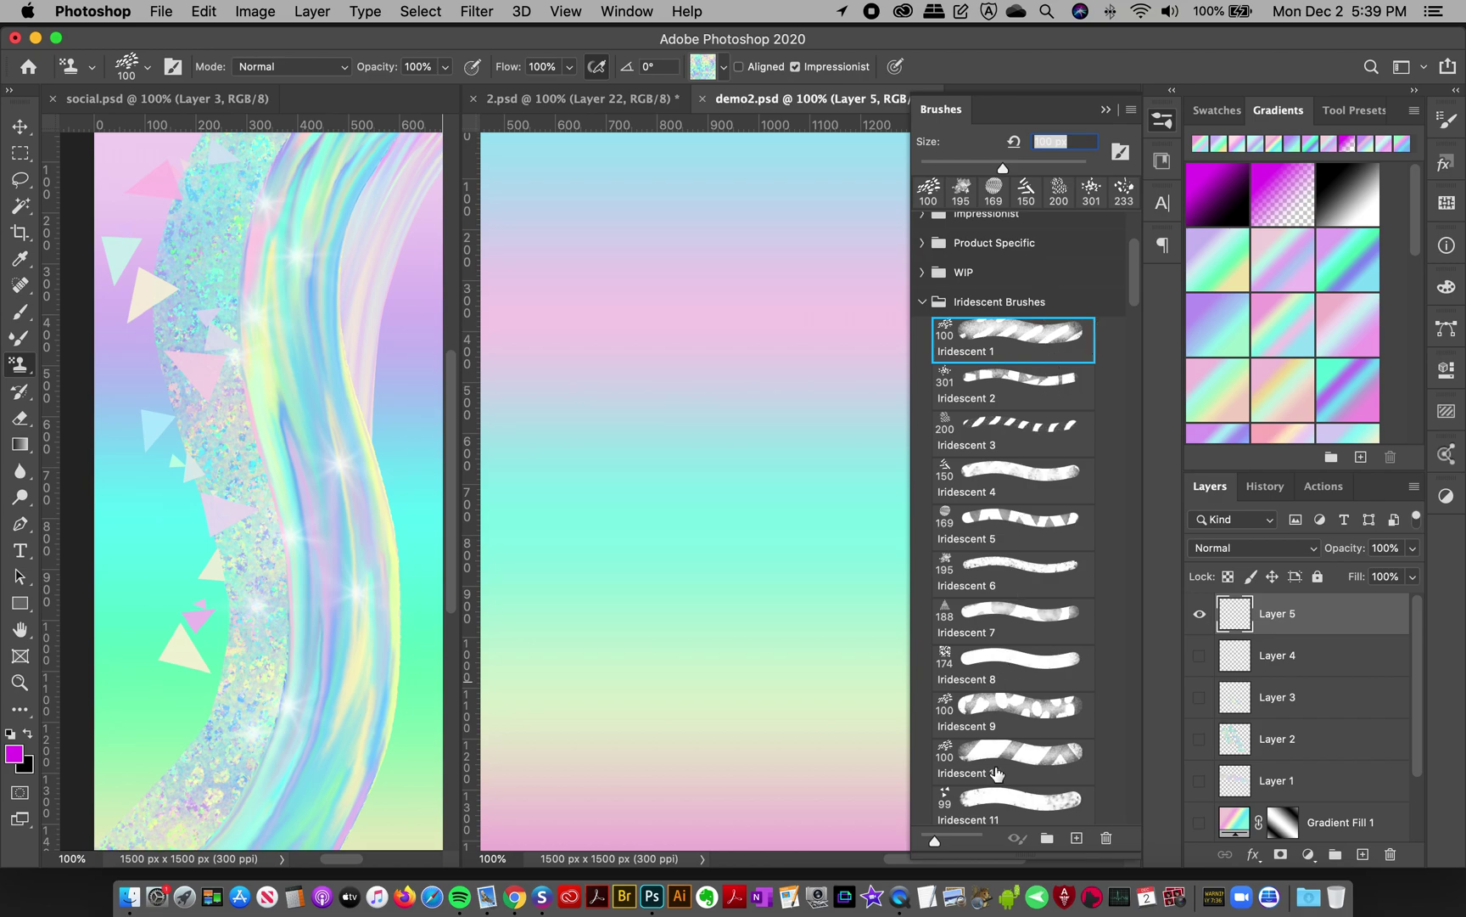
left_click_drag(1142, 287, 1127, 453)
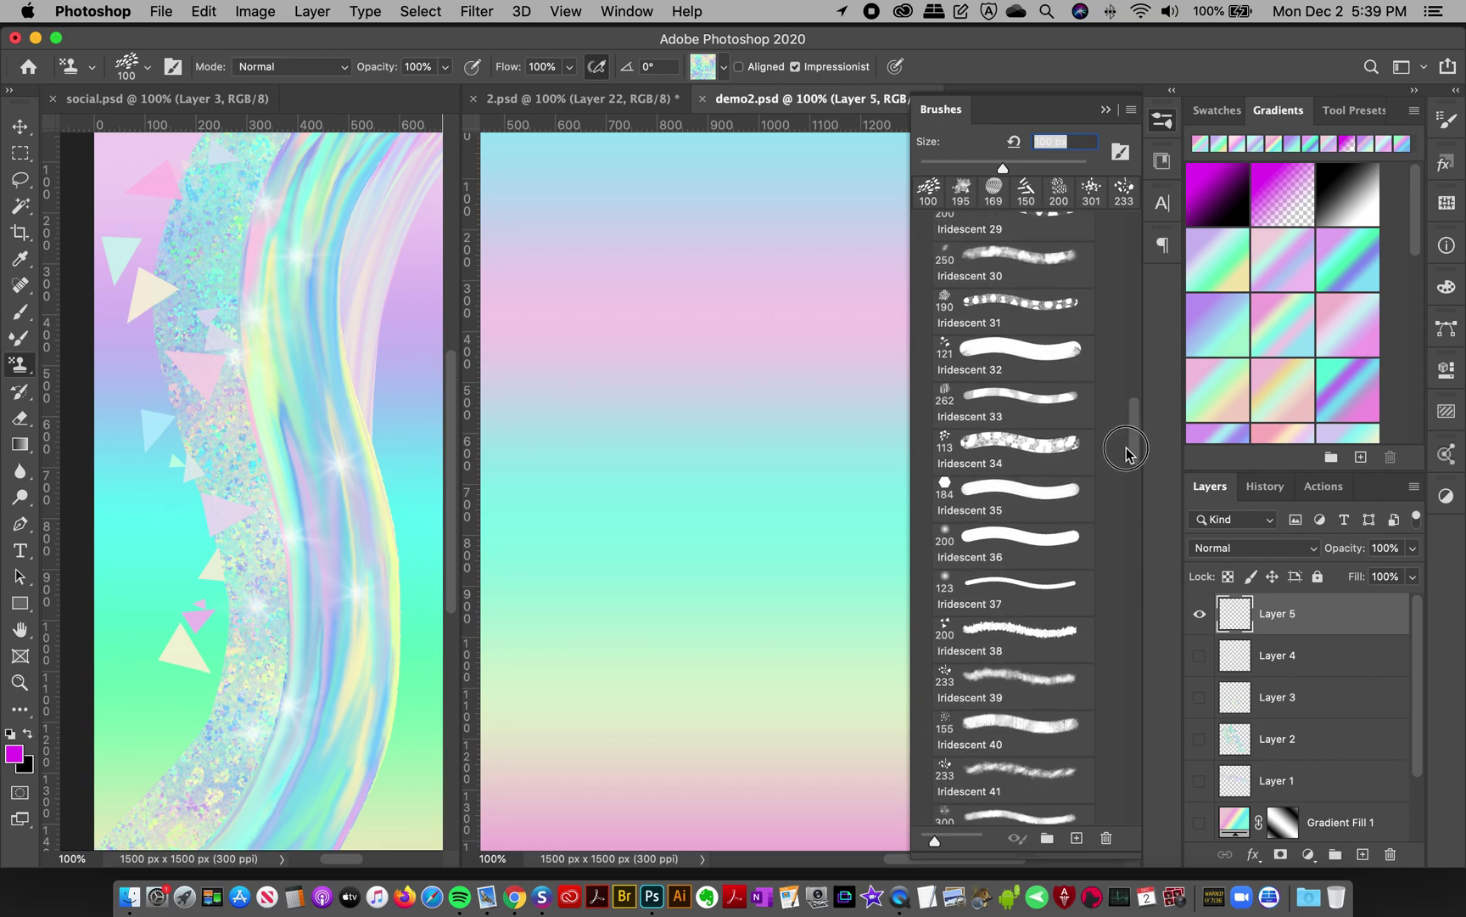
scroll(1126, 453, "down", 3)
scroll(1123, 485, "down", 3)
scroll(1123, 505, "down", 3)
scroll(1129, 483, "down", 3)
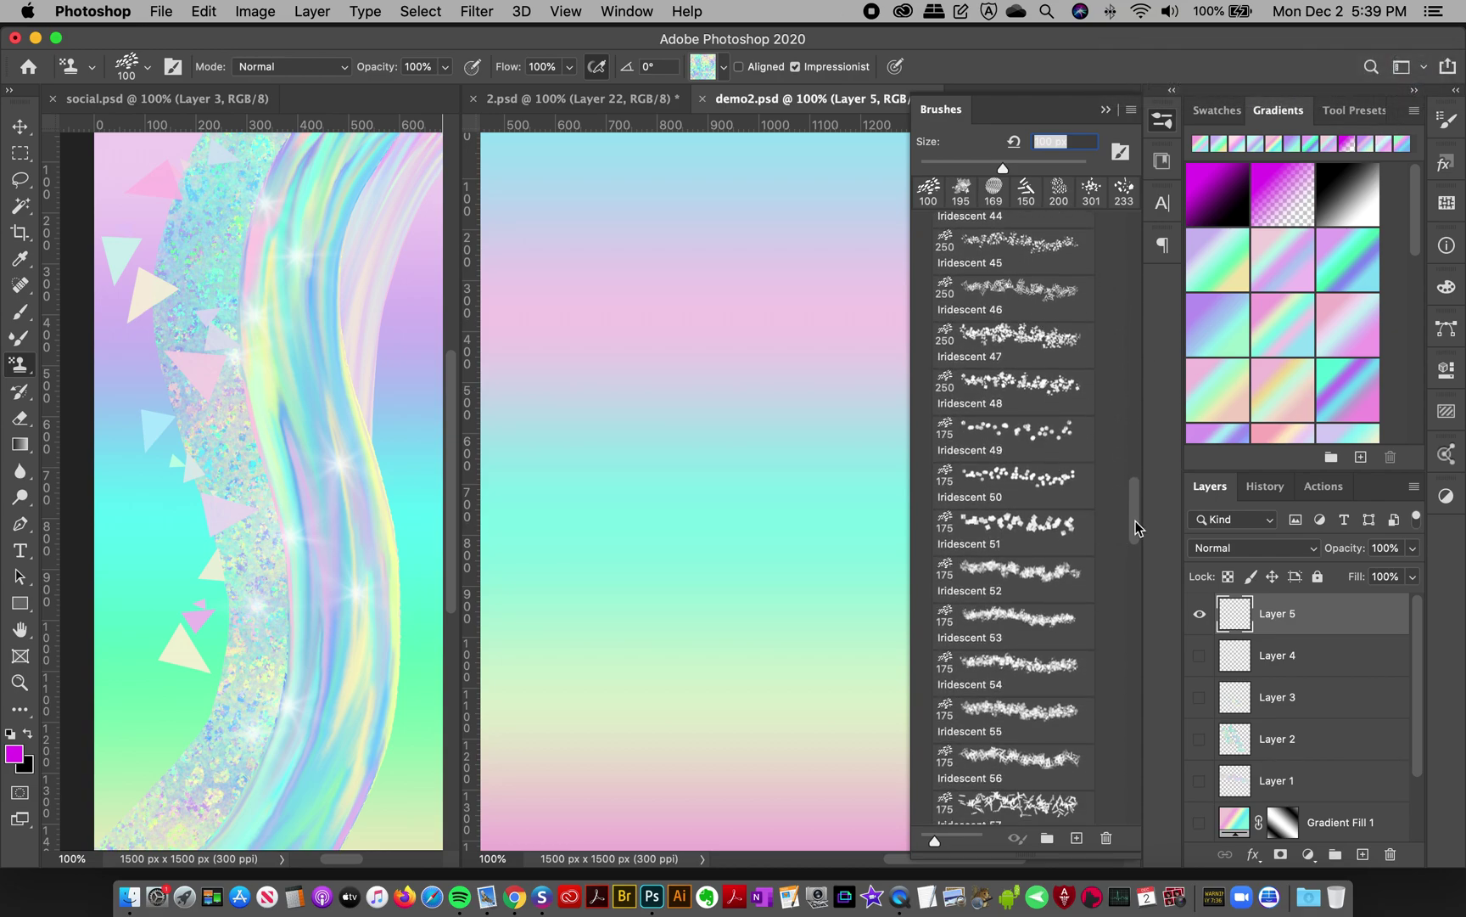
scroll(1136, 539, "down", 3)
scroll(1132, 550, "down", 3)
scroll(1135, 557, "down", 2)
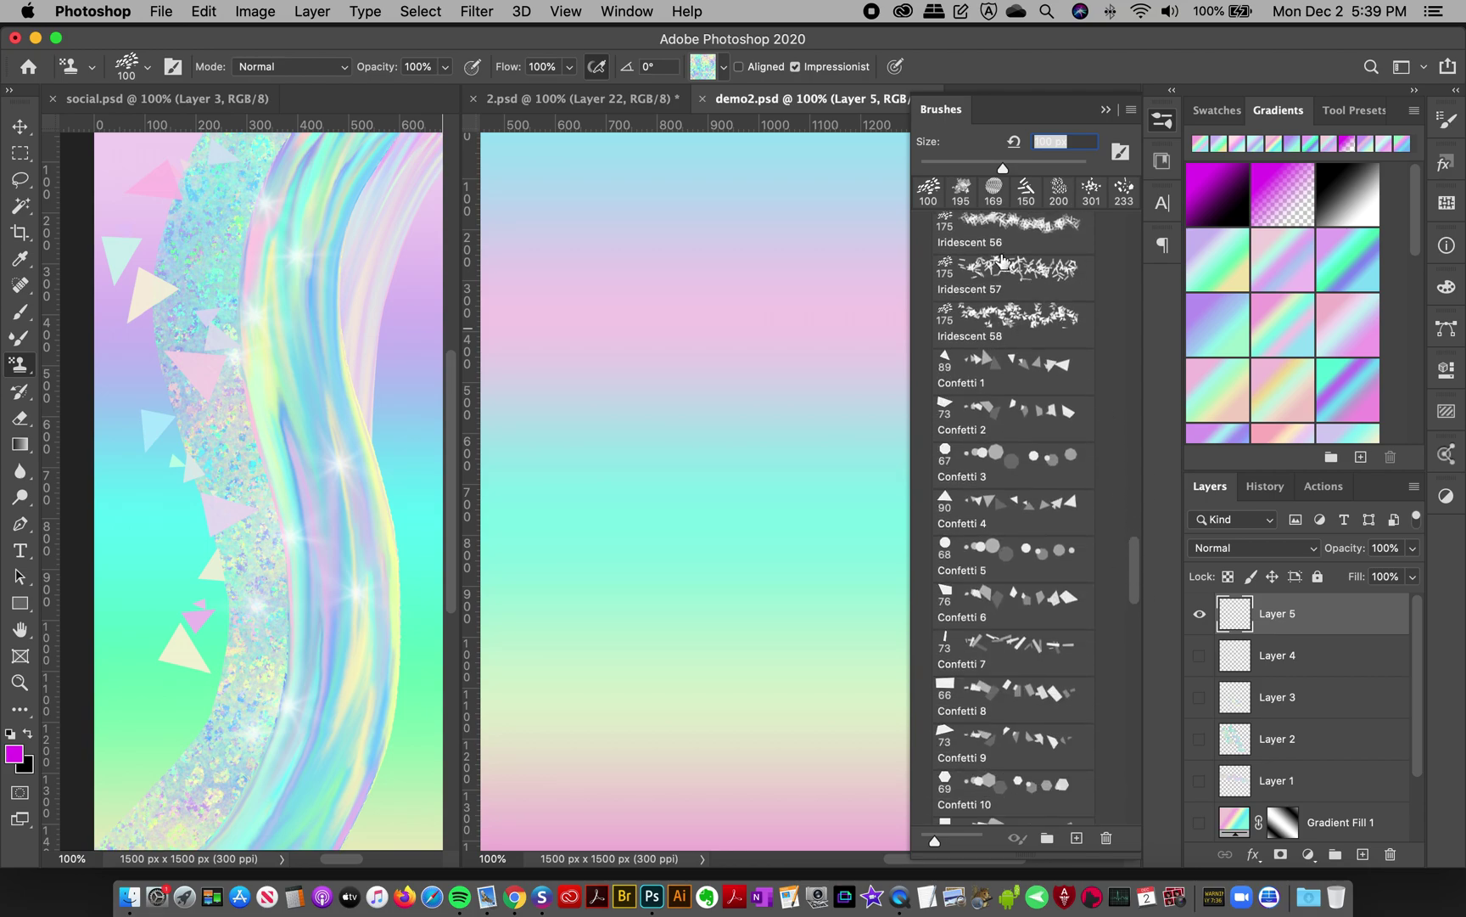
mouse_move(1135, 584)
left_mouse_down()
mouse_move(1136, 662)
mouse_move(1100, 805)
mouse_move(1143, 216)
left_mouse_up()
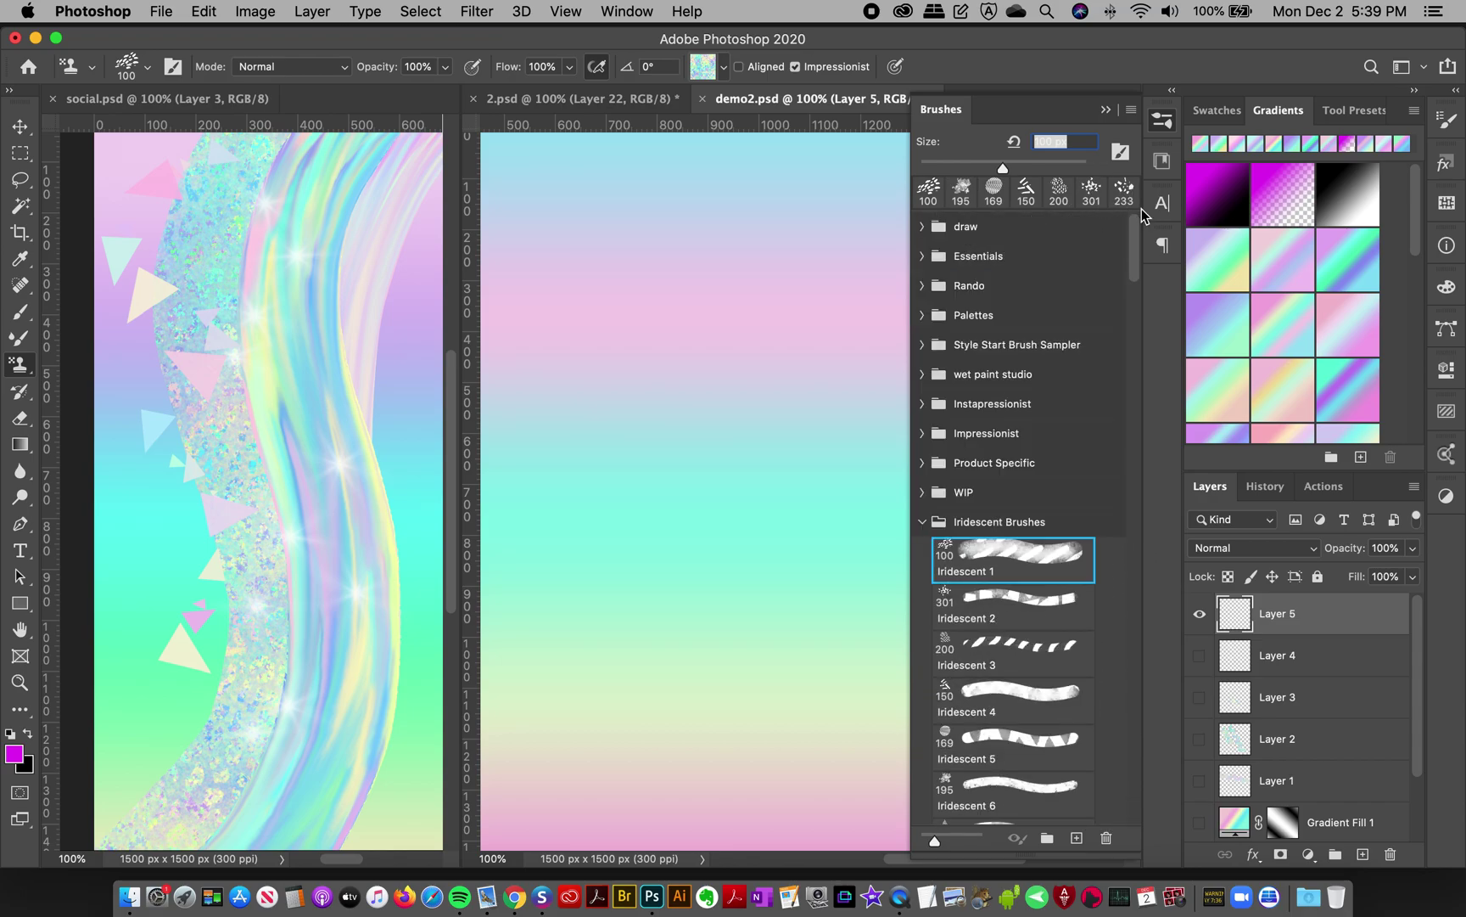
left_click(922, 521)
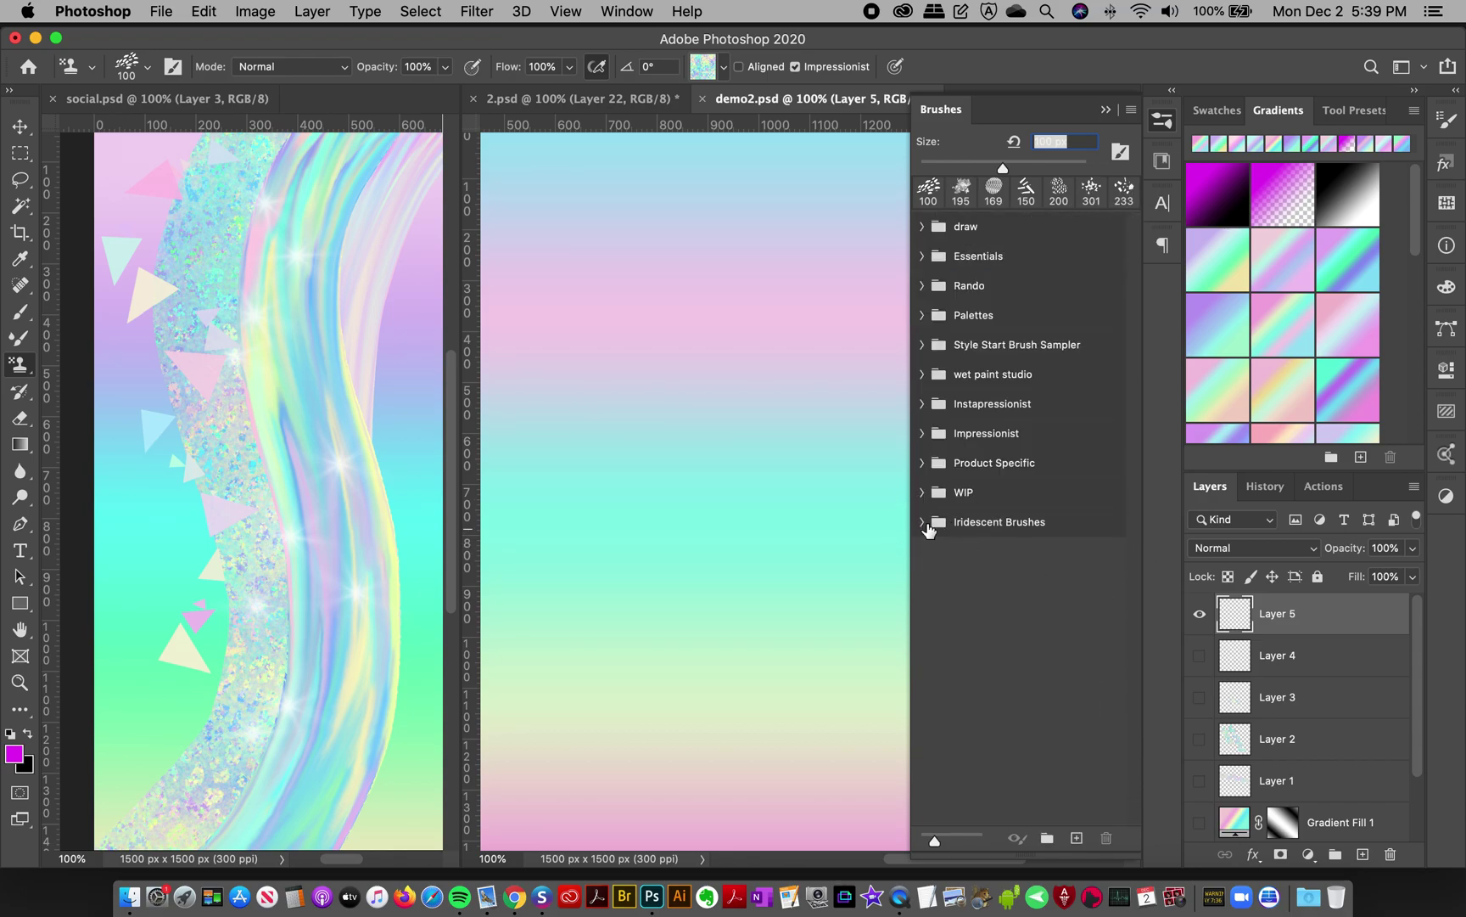
left_click(922, 521)
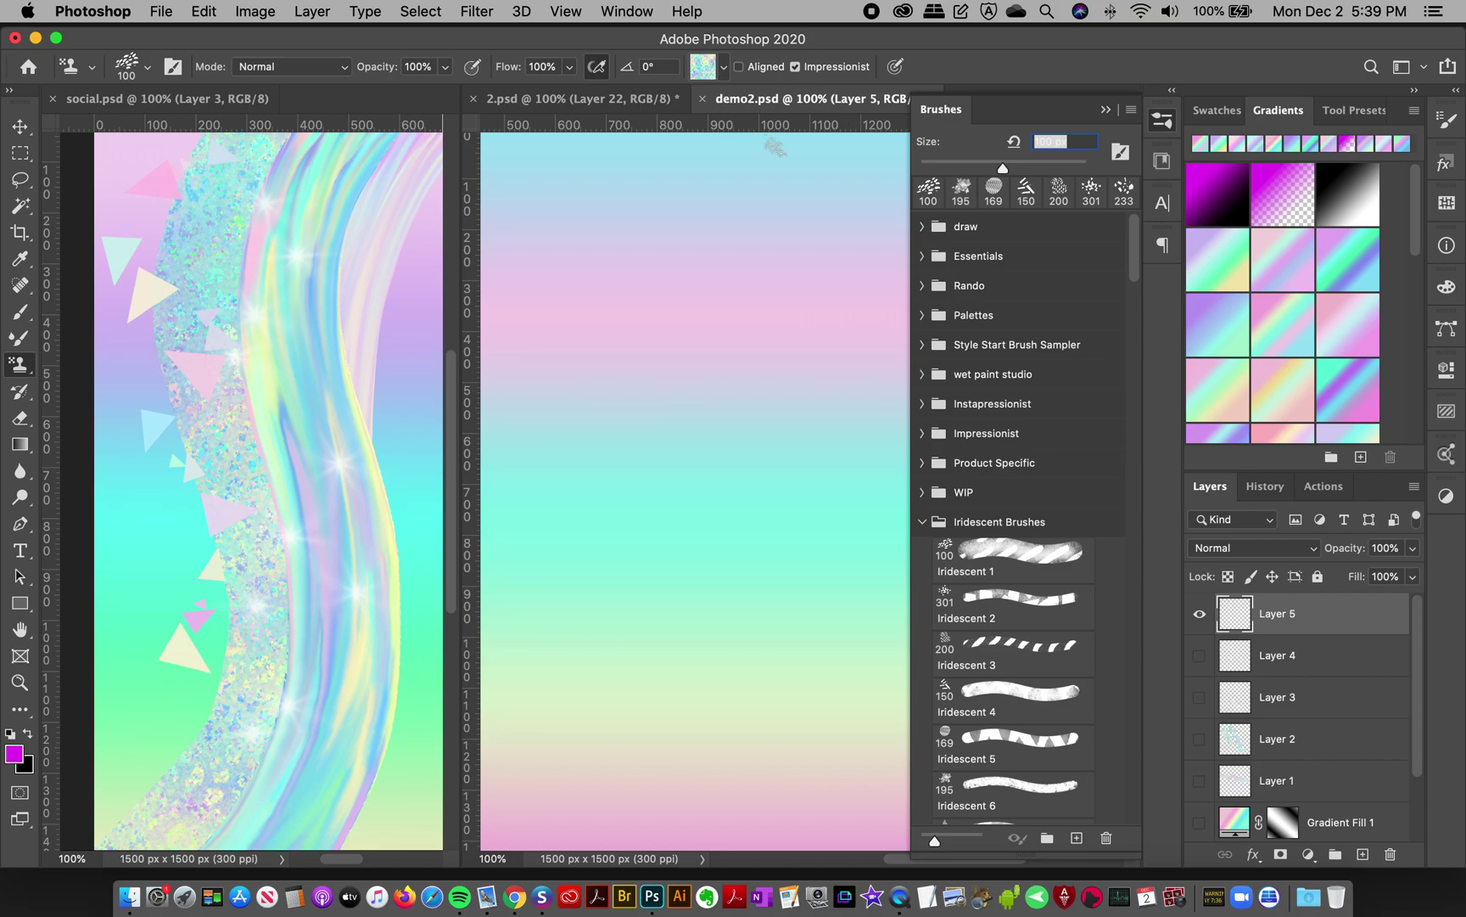
Step: Close the brush presets, glance at the pattern library, and select the Pattern Stamp Tool
left_click(1163, 122)
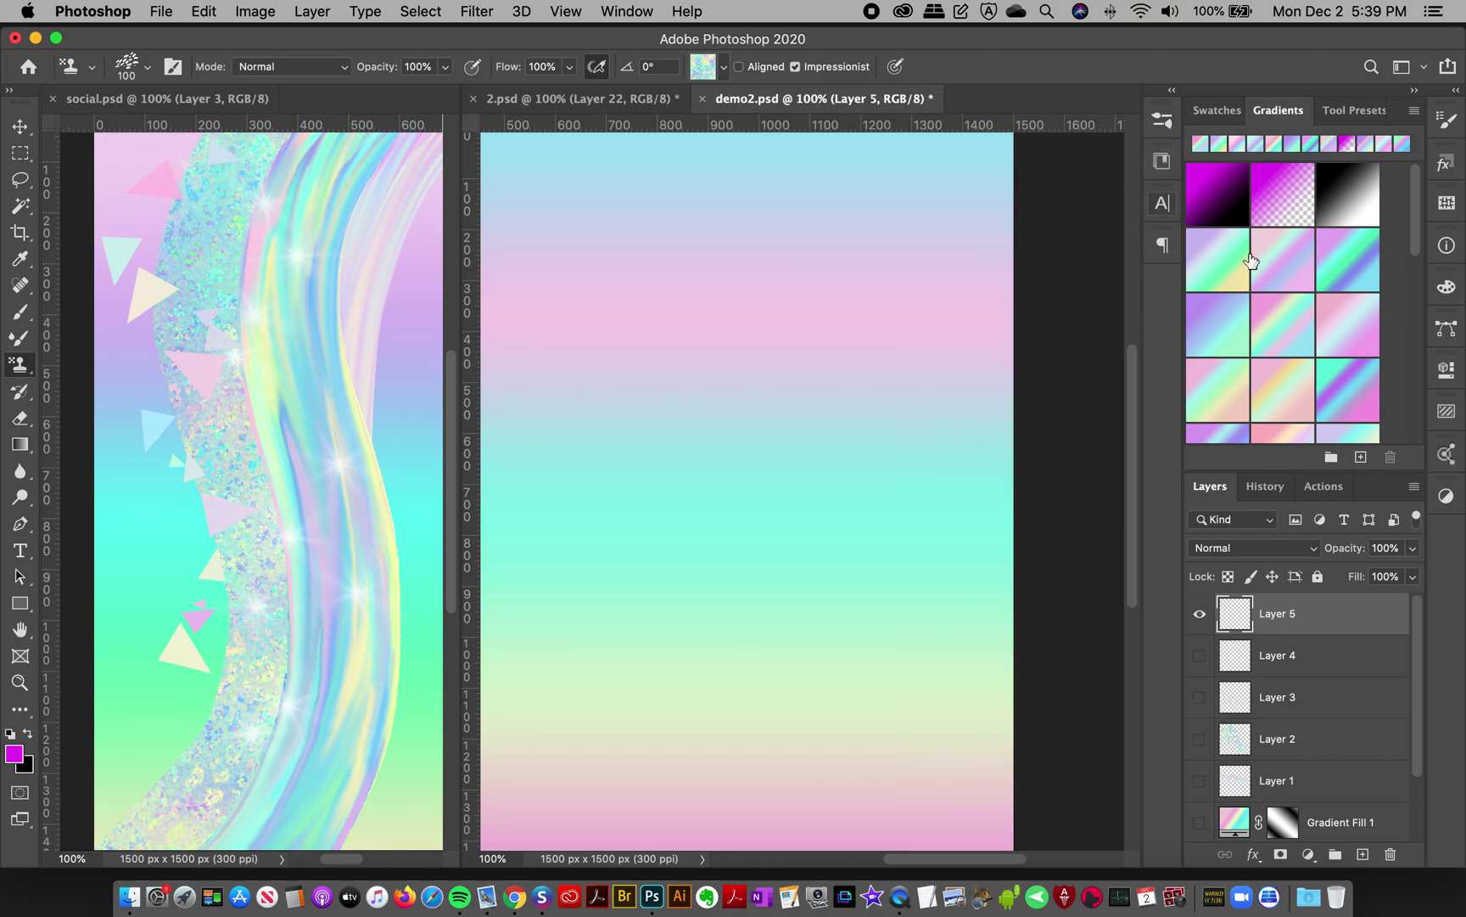
left_click(1446, 205)
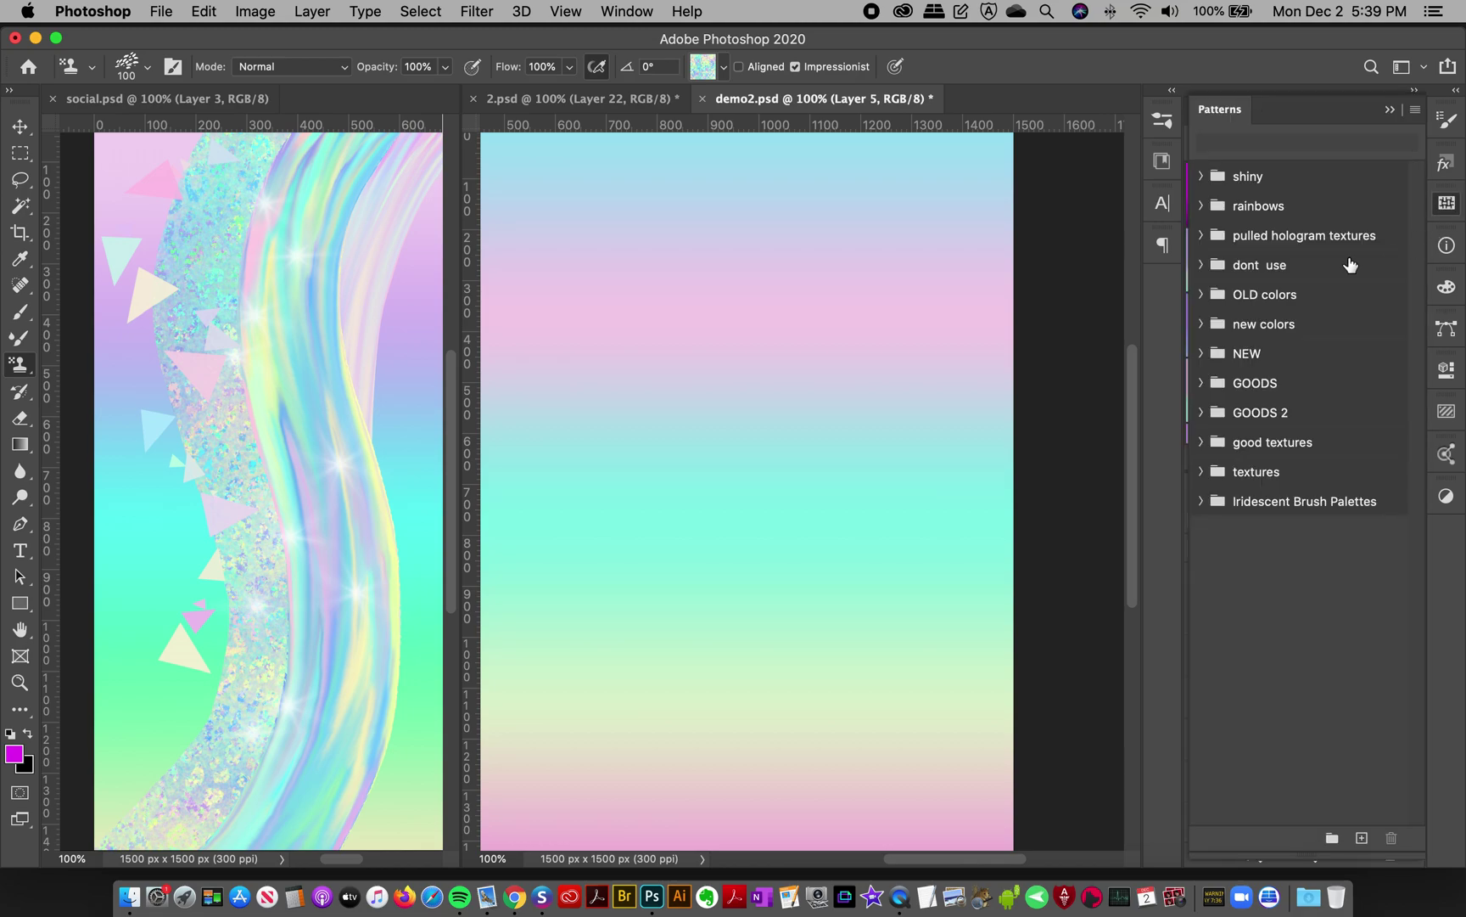
left_click(1446, 205)
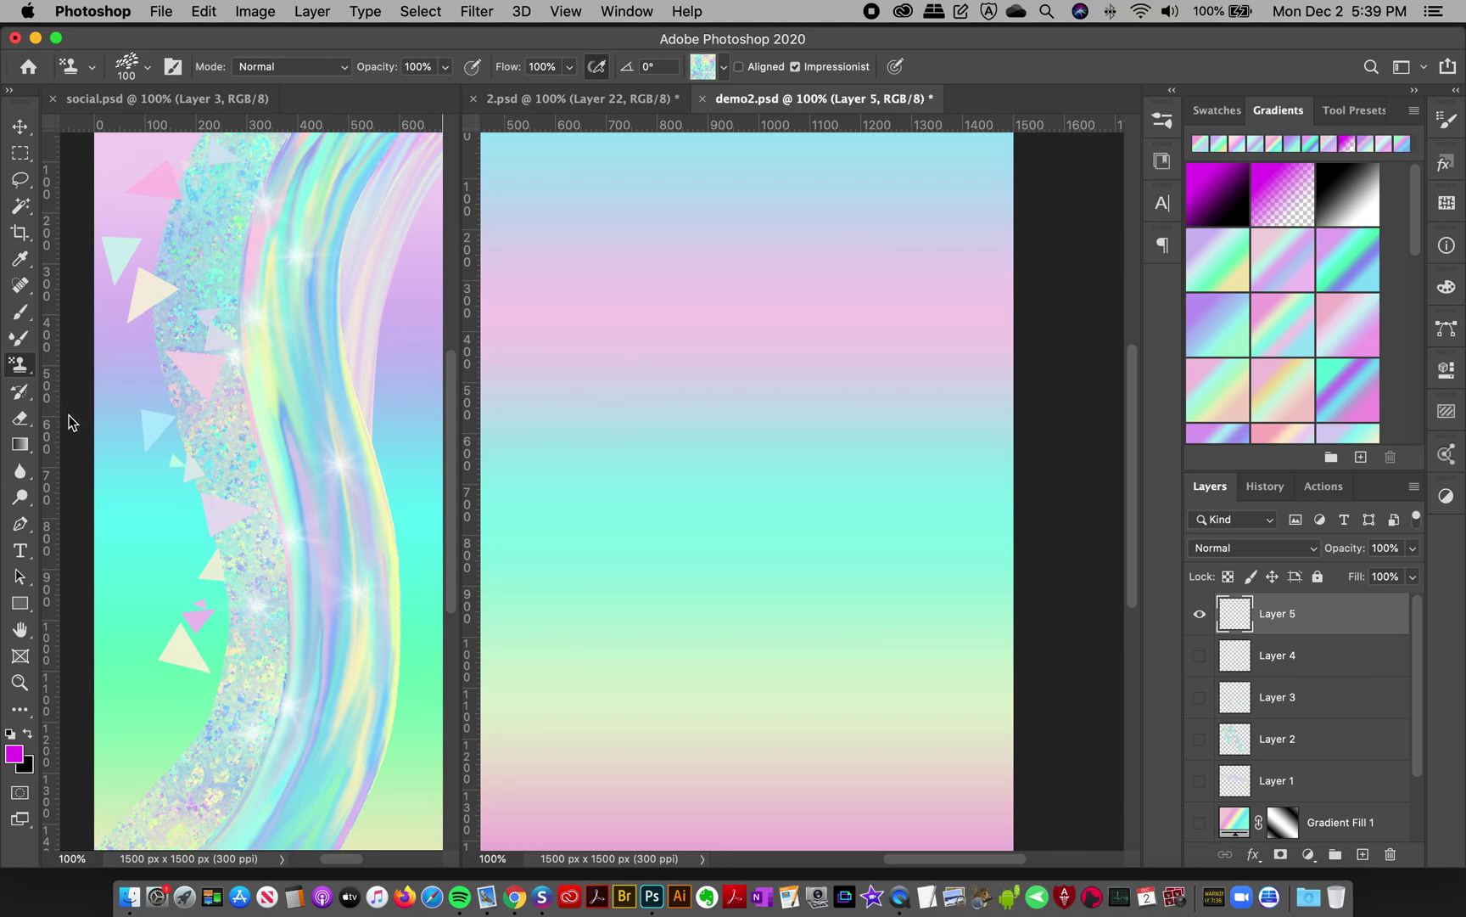
left_click(23, 367)
left_click_drag(23, 367, 101, 370)
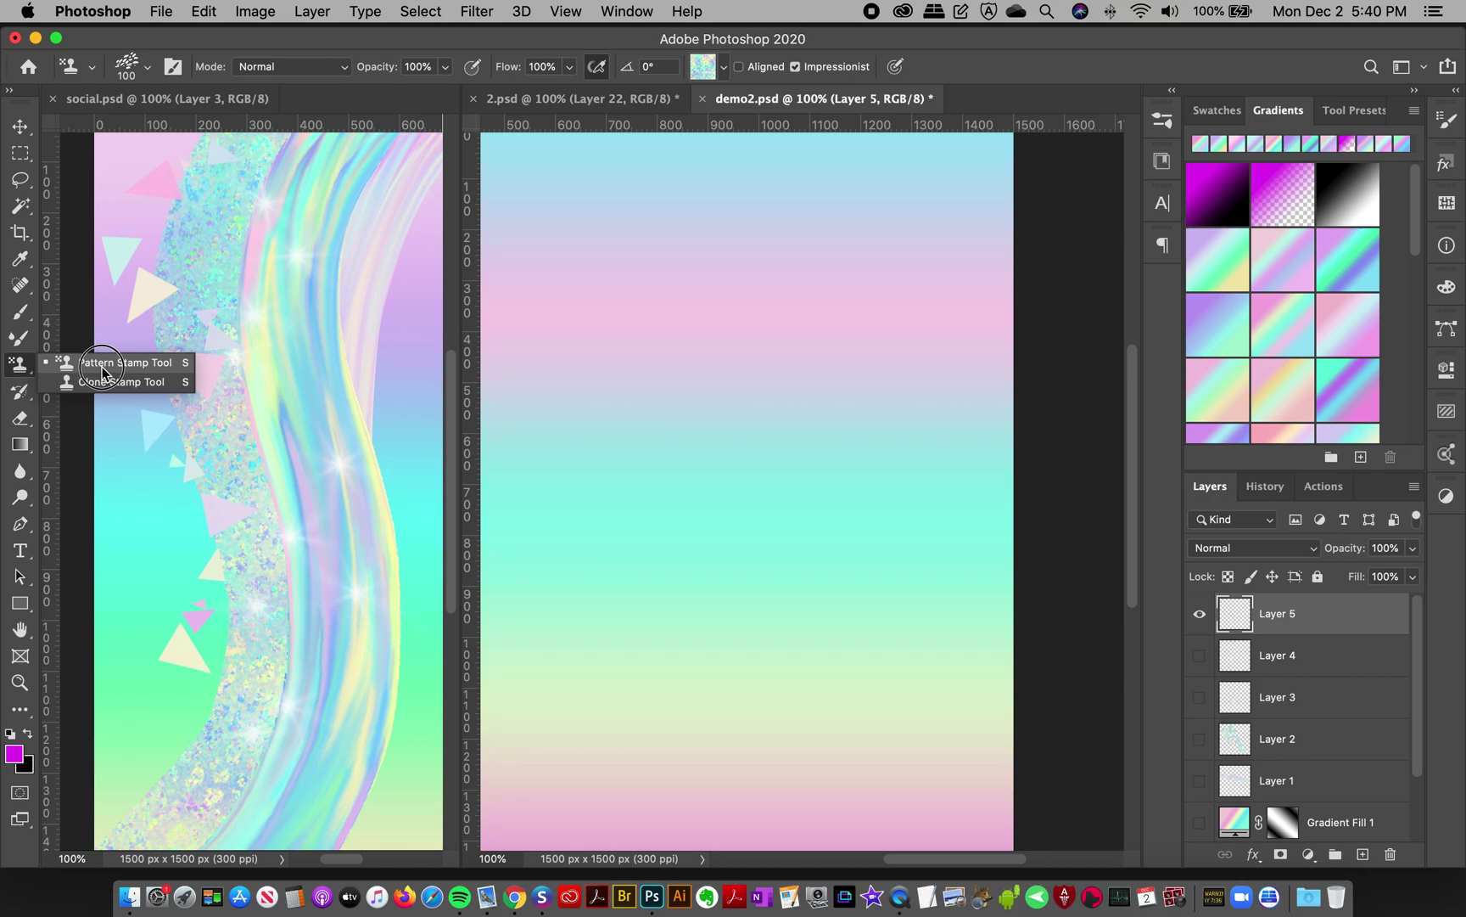
left_click(101, 370)
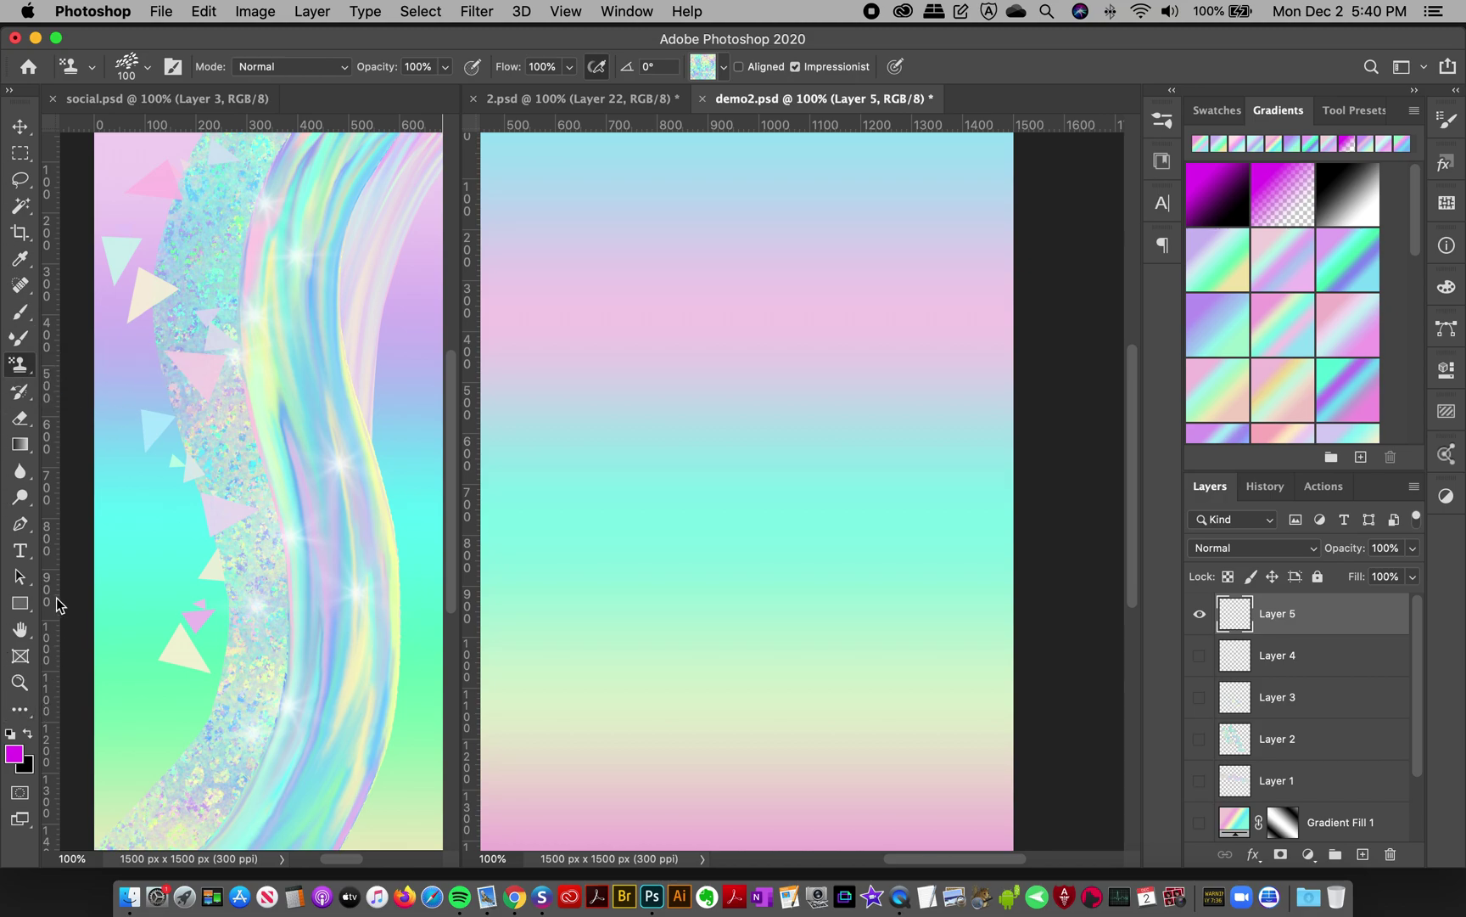
Step: Switch between the Brush tool and Pattern Stamp Tool, settling on Pattern Stamp with the pattern picker showing
left_click(26, 321)
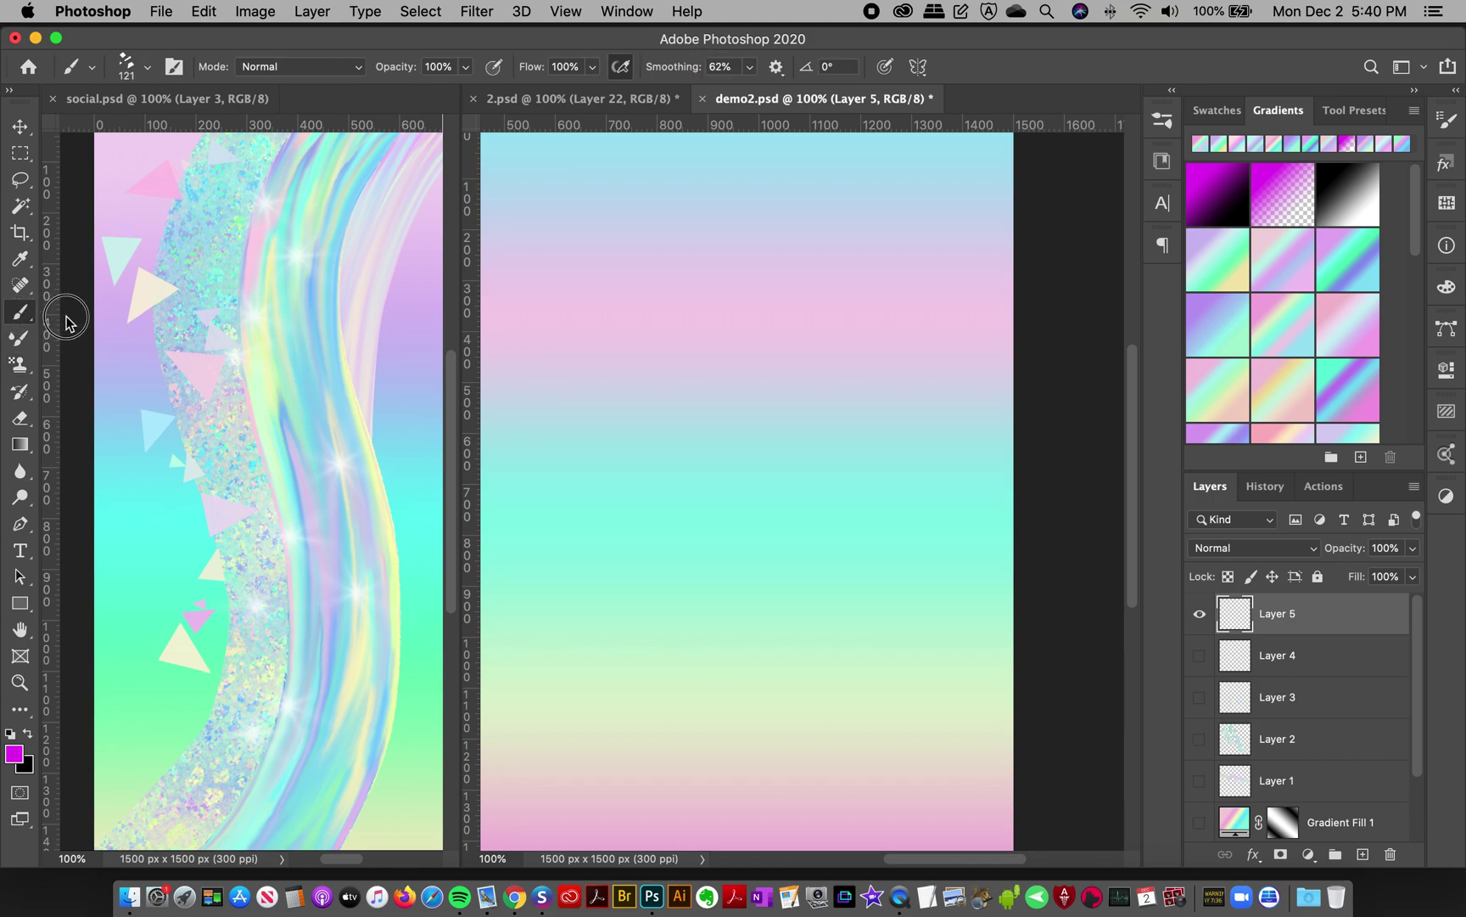
right_click(23, 319)
left_click(24, 321)
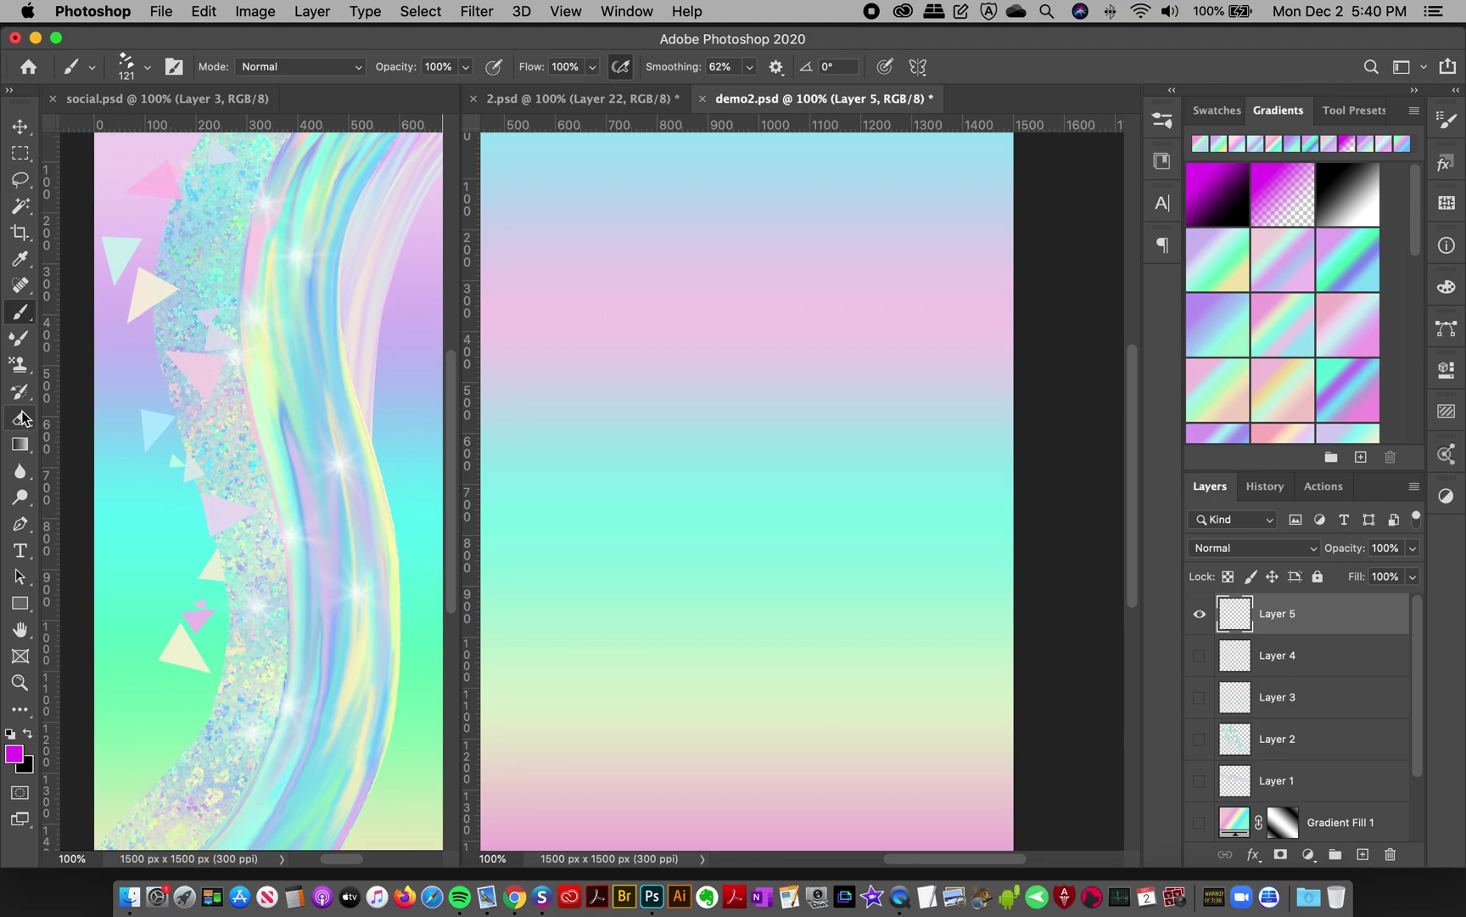
left_click(24, 315)
right_click(24, 317)
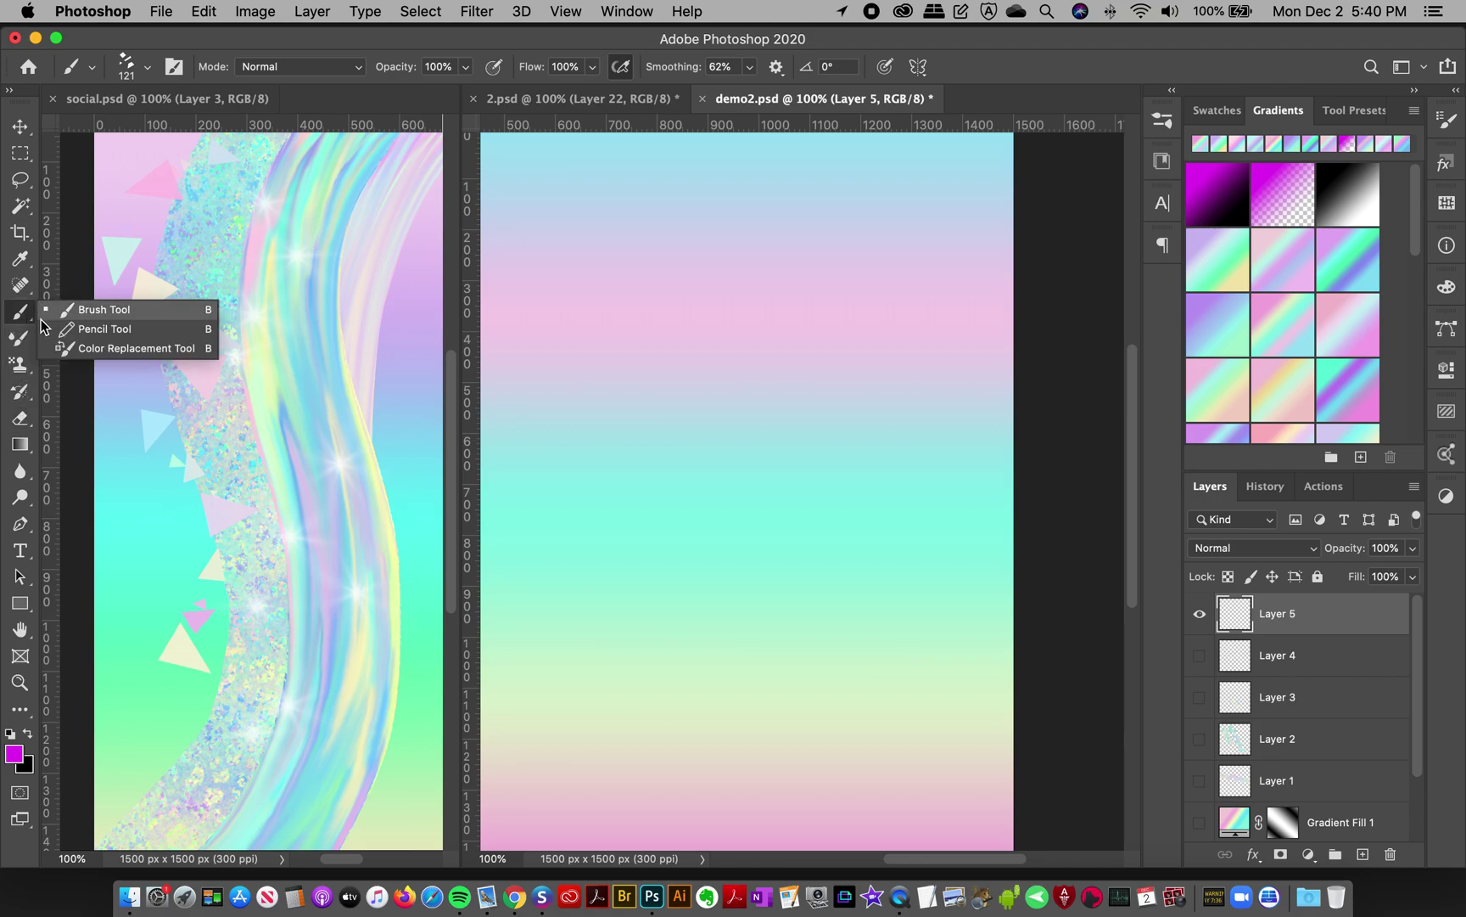
left_click(21, 318)
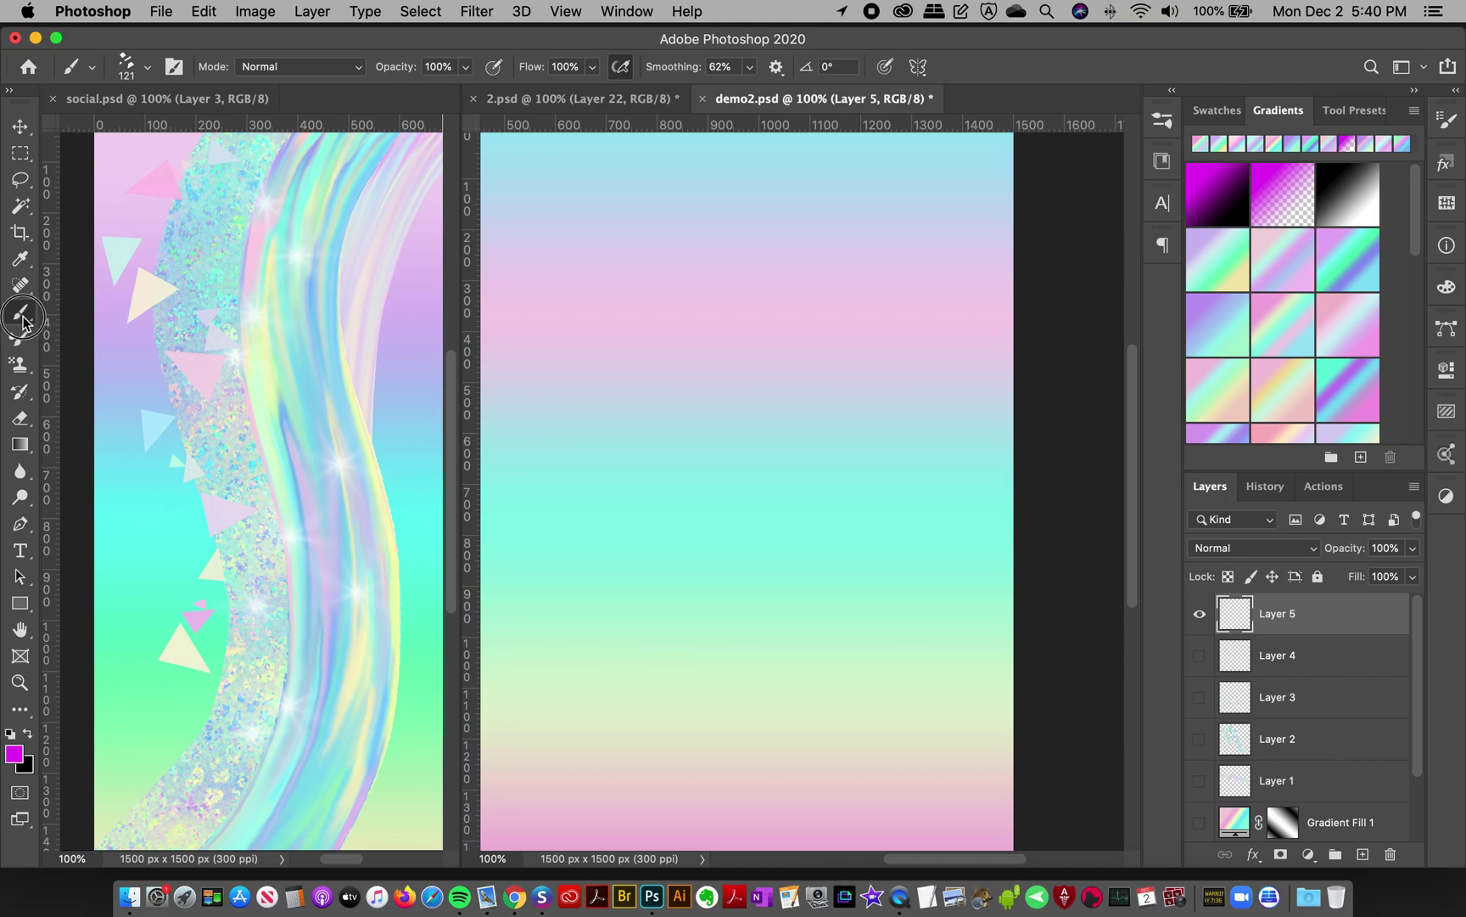
right_click(22, 321)
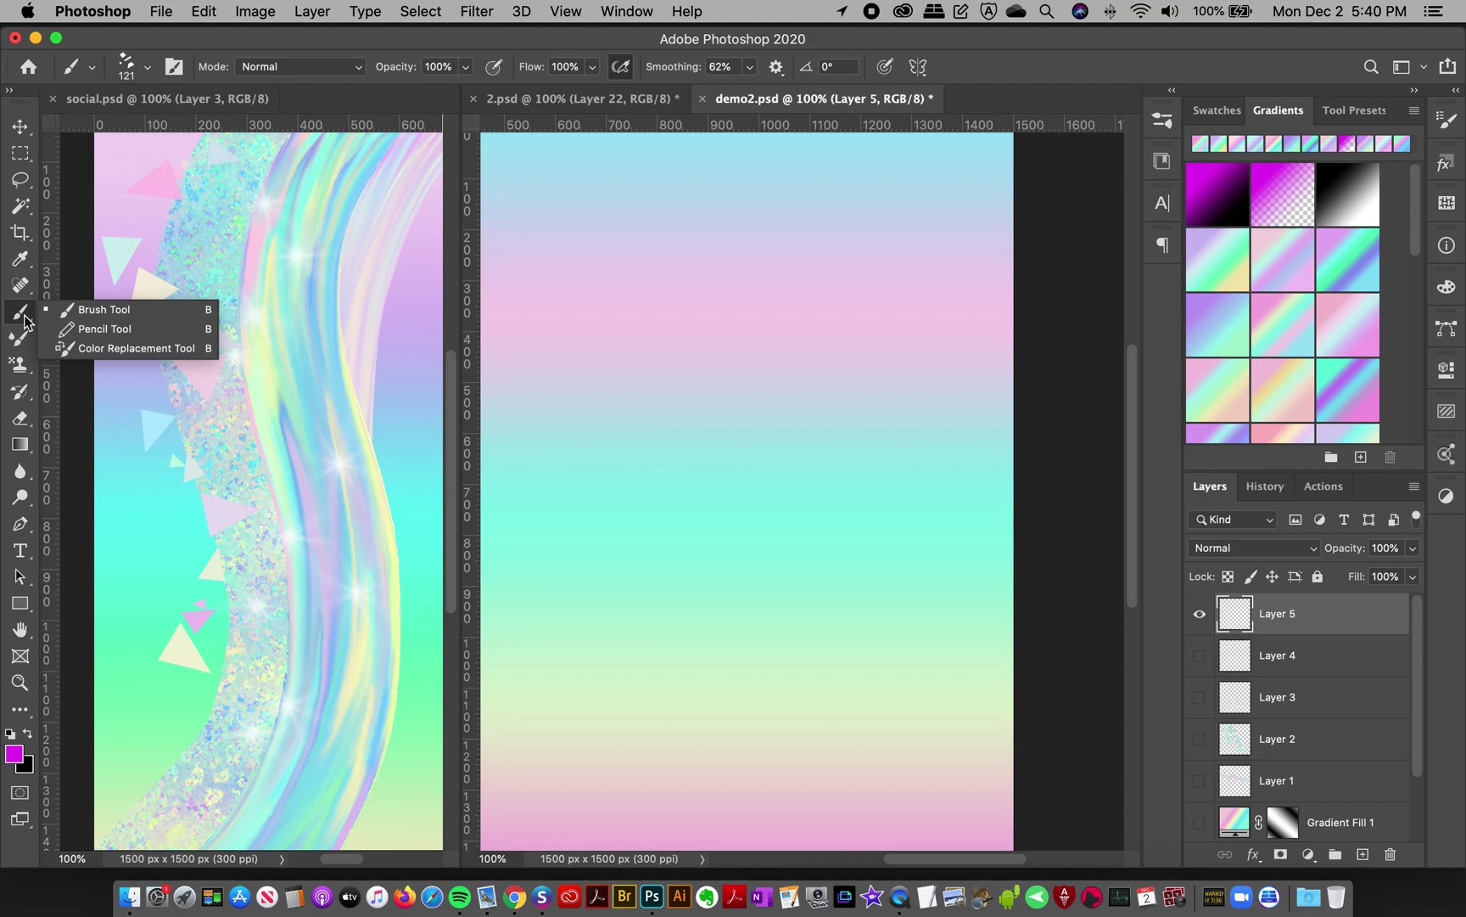
left_click(19, 364)
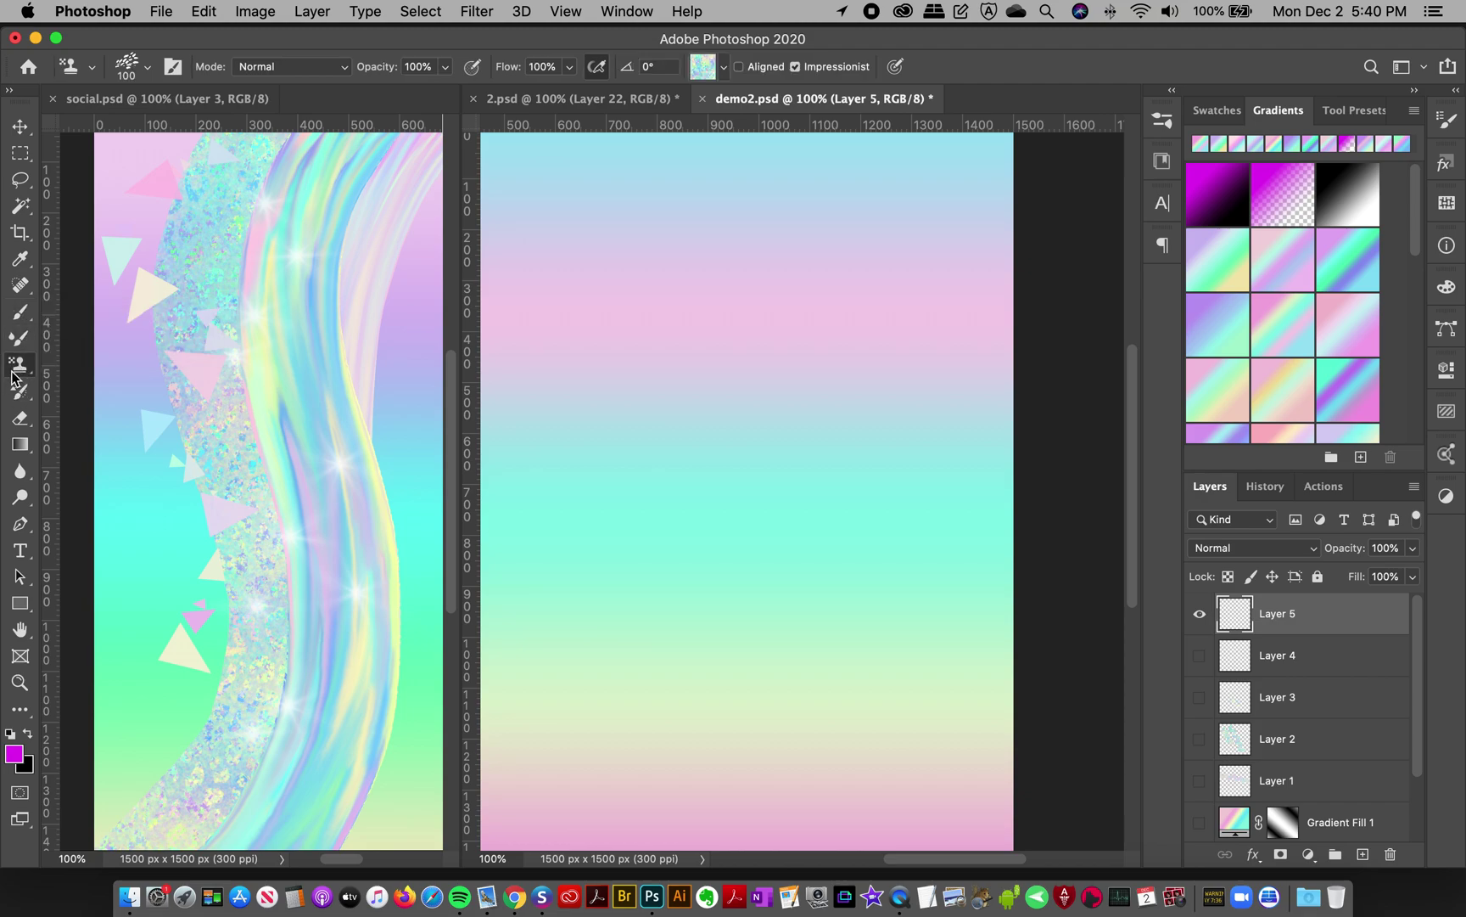
right_click(22, 369)
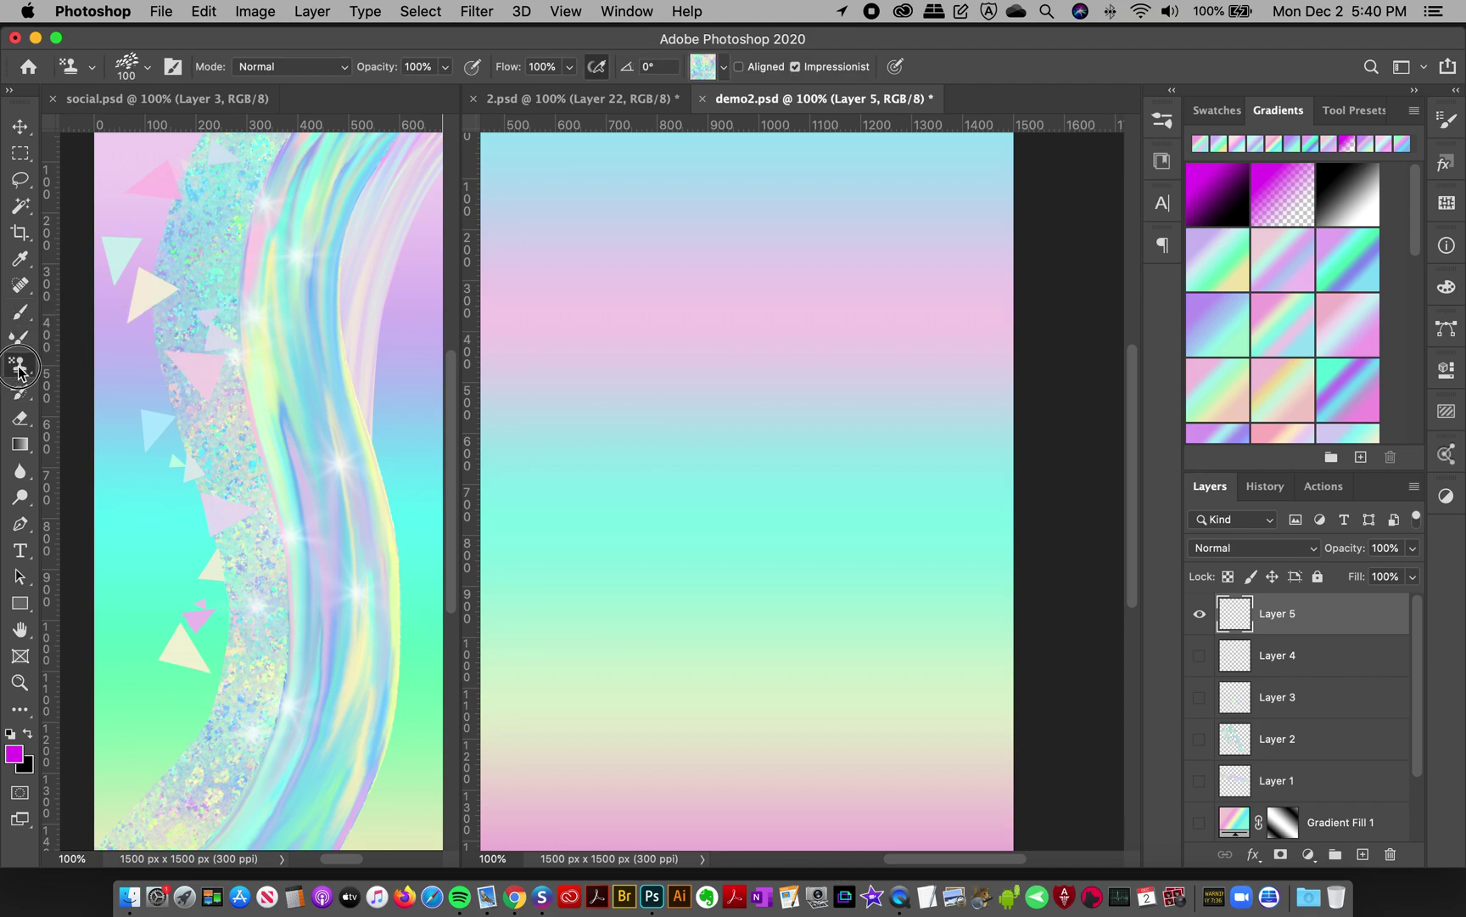
left_click(81, 364)
left_click(704, 70)
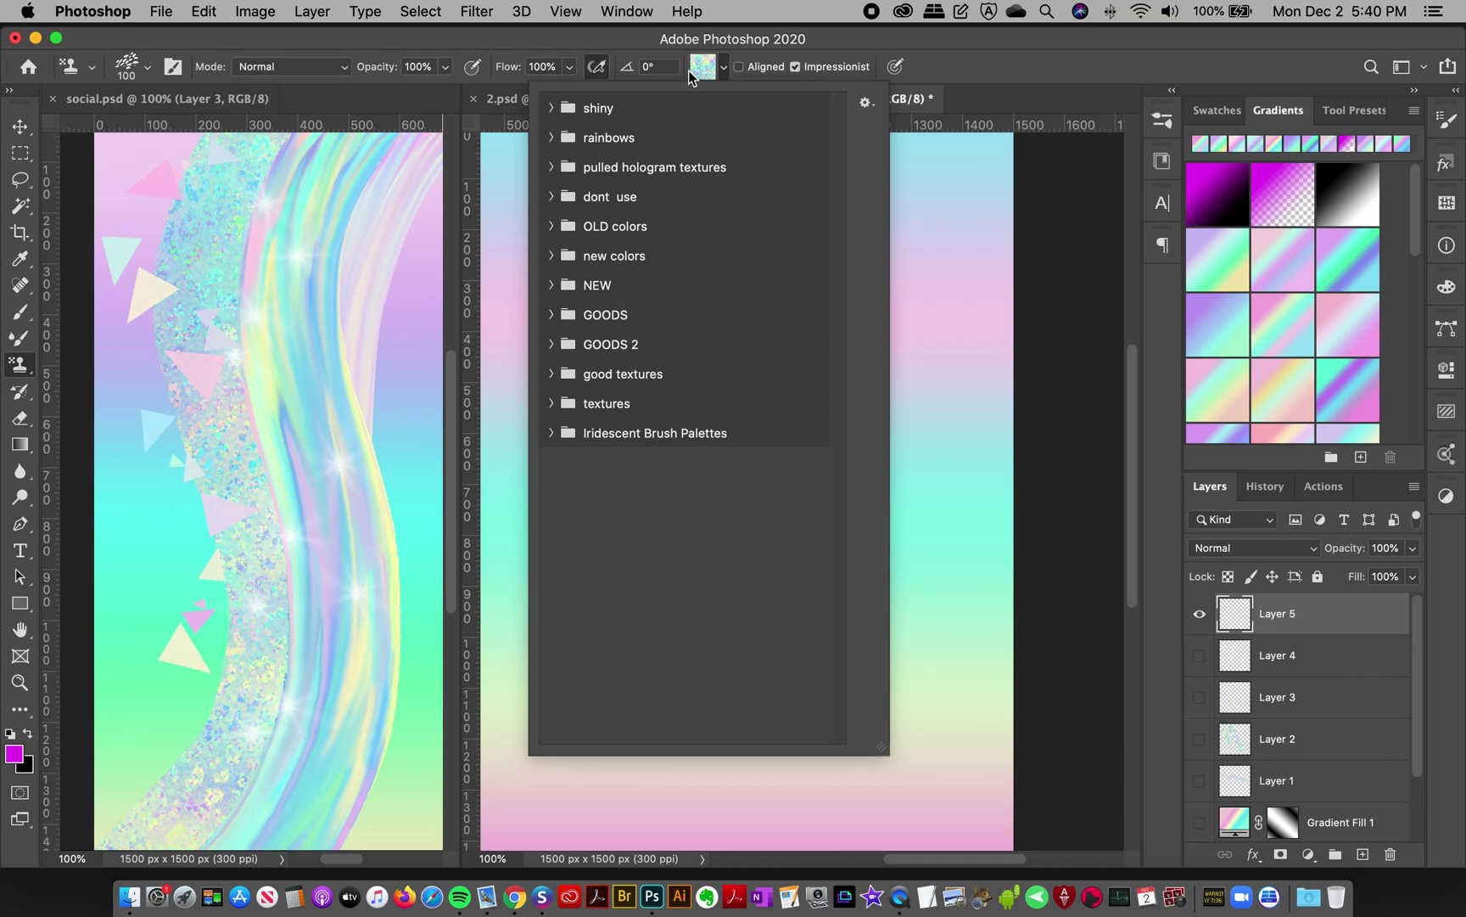
left_click(867, 107)
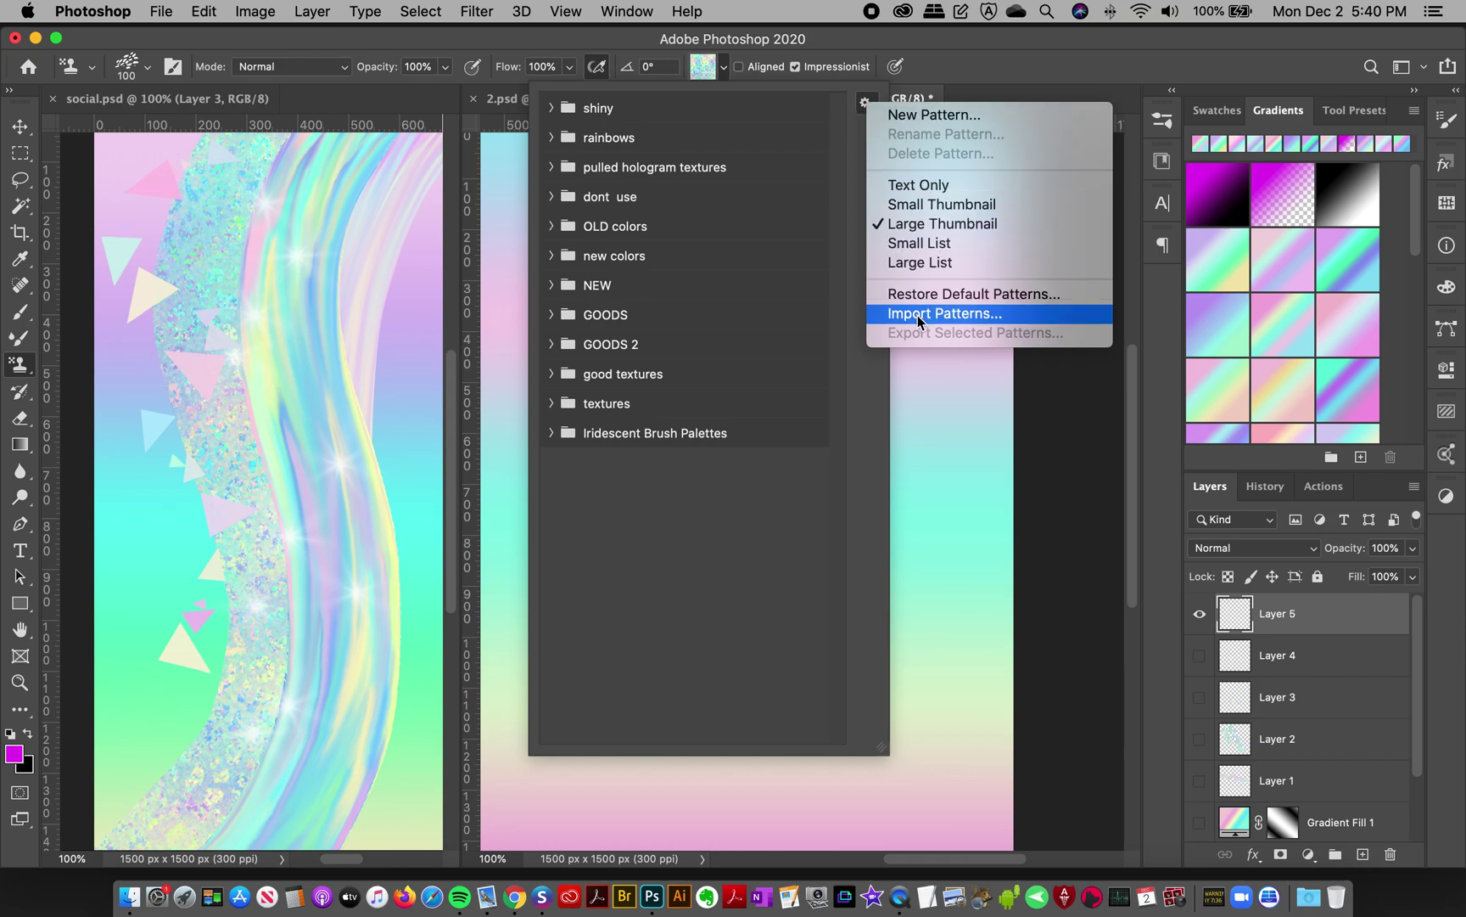
left_click(845, 41)
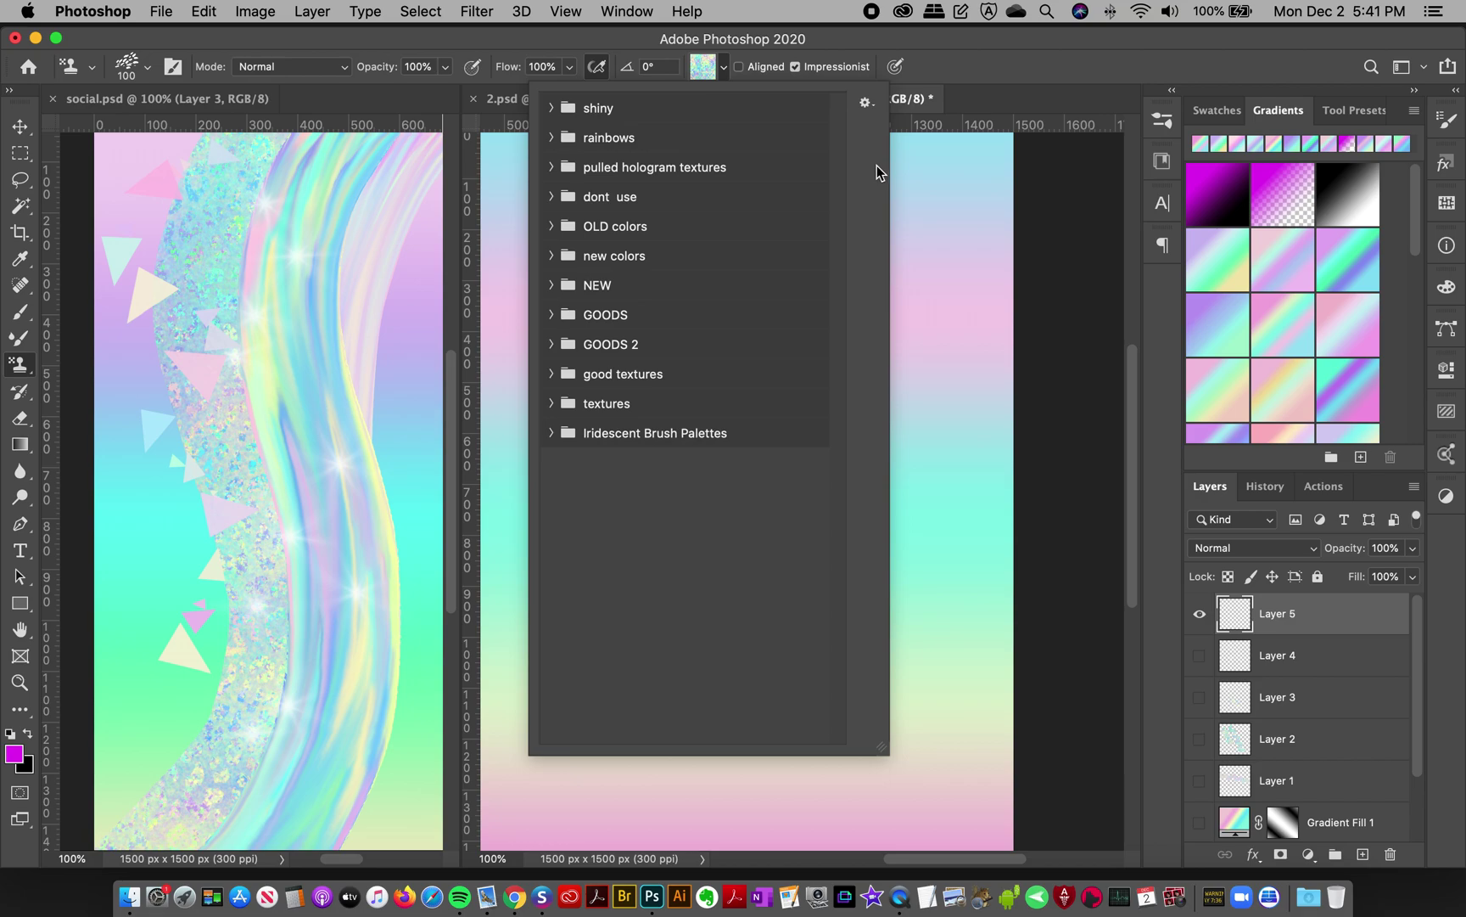
left_click(553, 433)
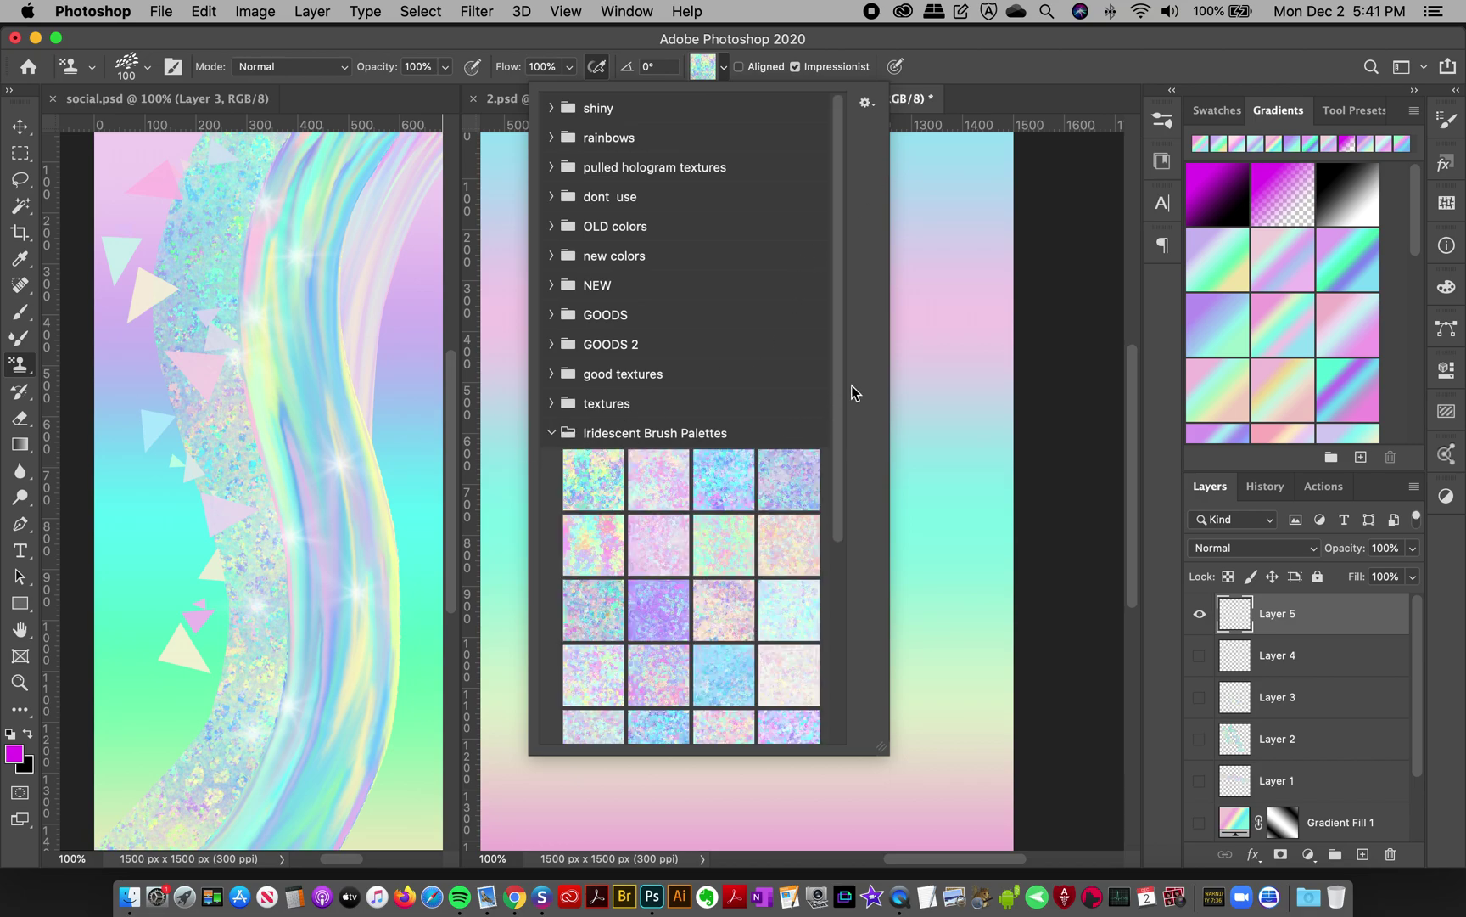
left_click_drag(835, 394, 820, 594)
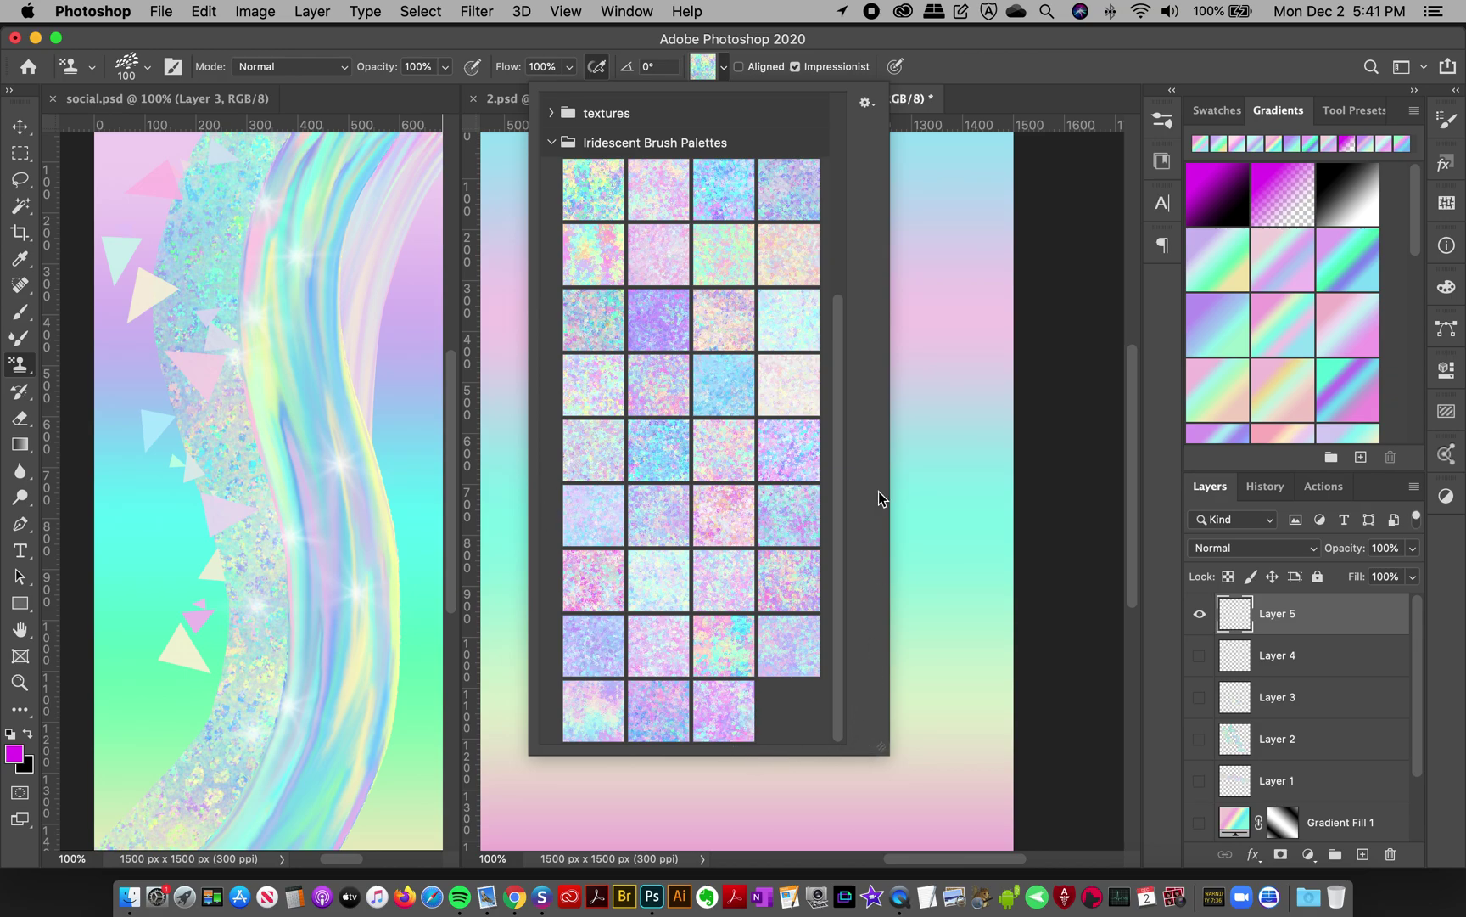
left_click(879, 34)
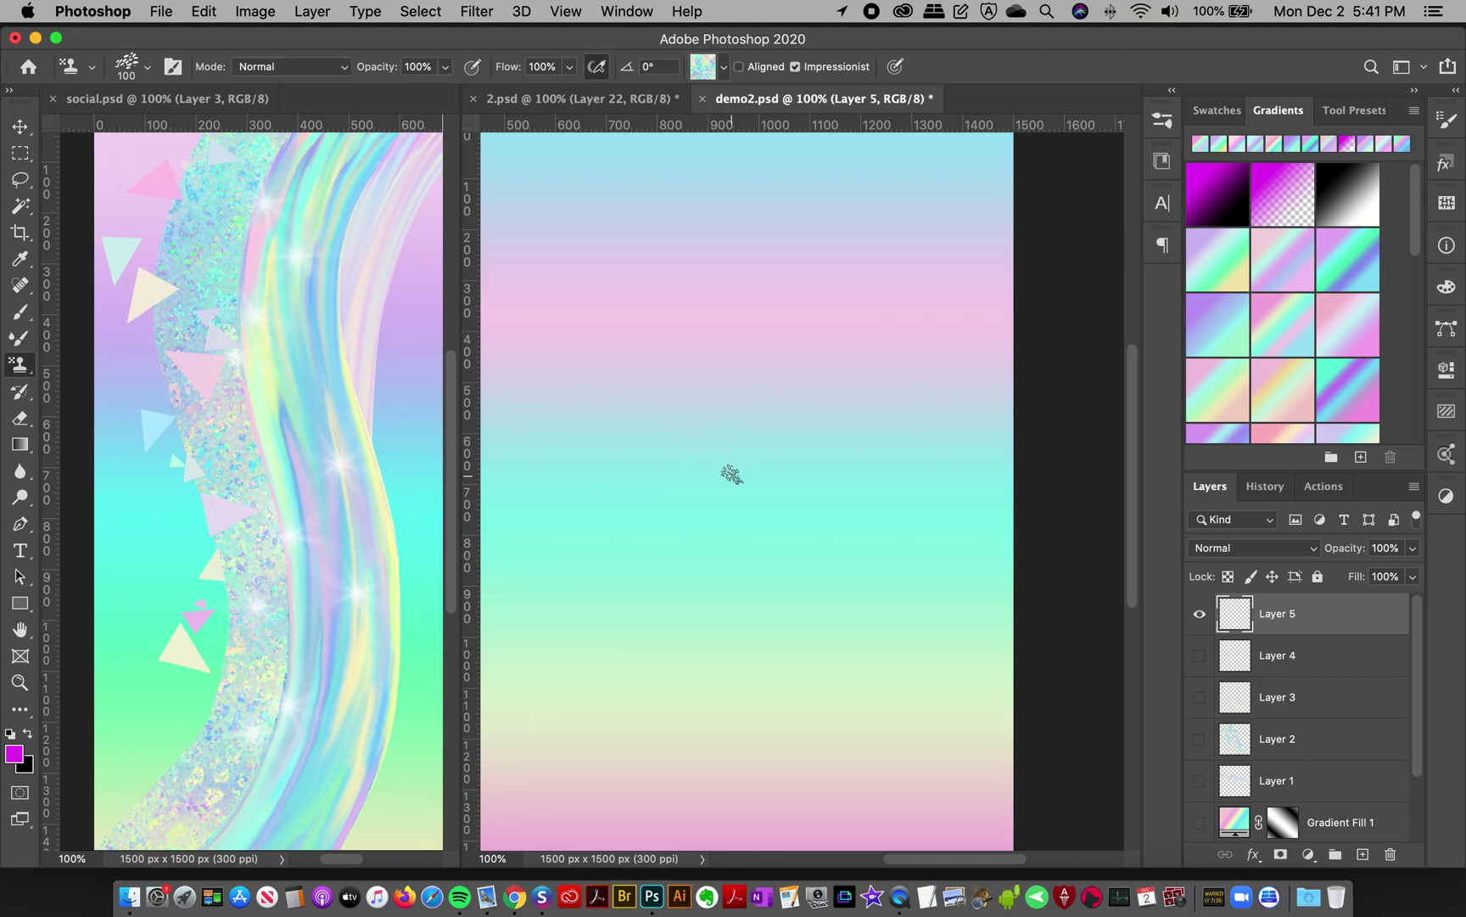
left_click(705, 74)
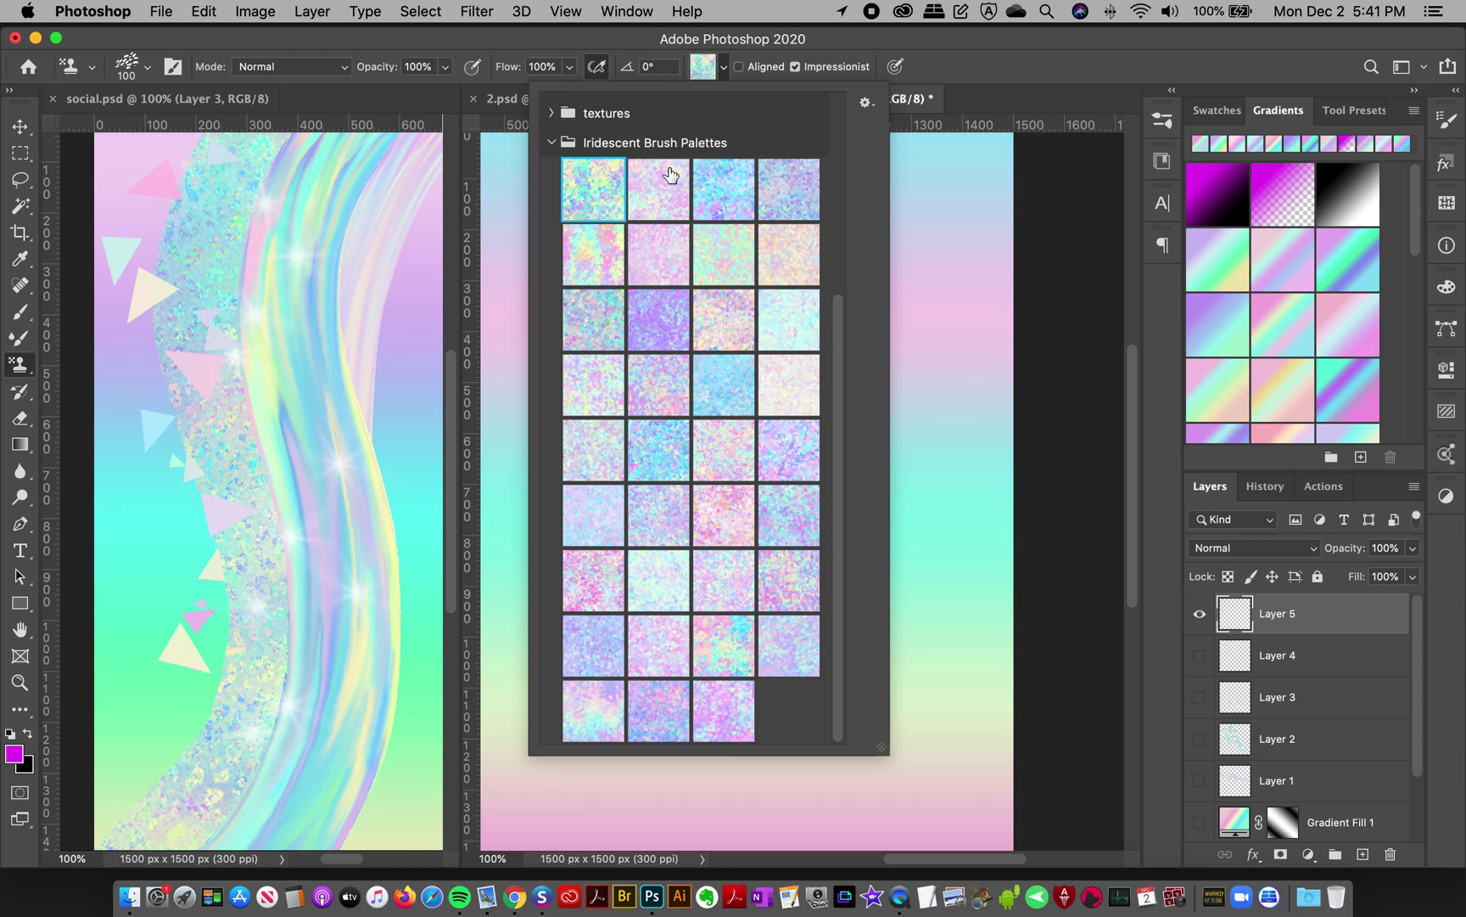
left_click(698, 76)
left_click(1163, 122)
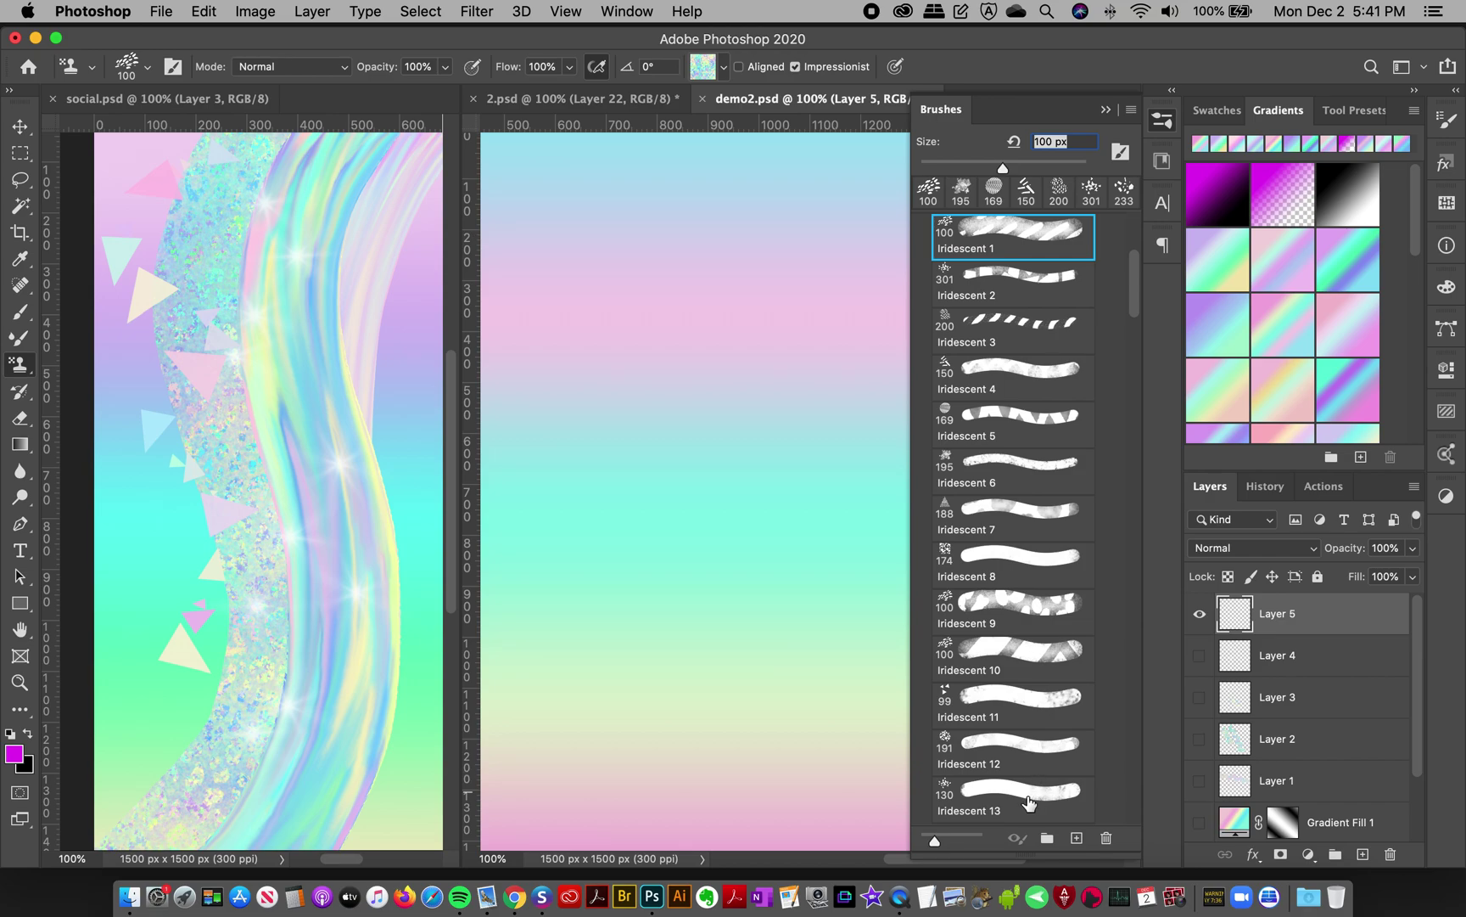
left_click(702, 69)
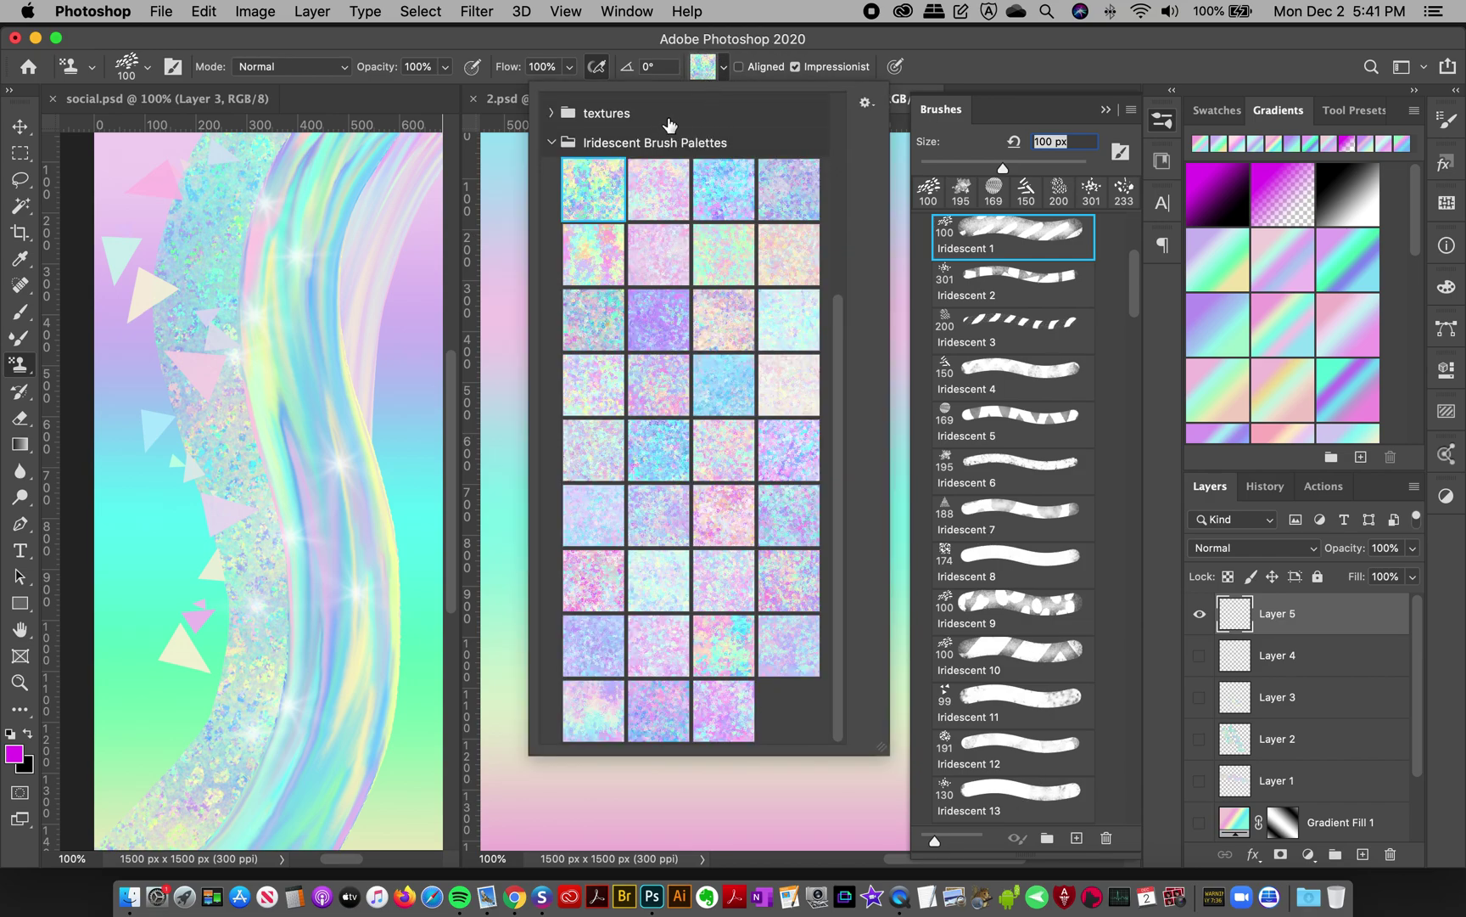
left_click(974, 29)
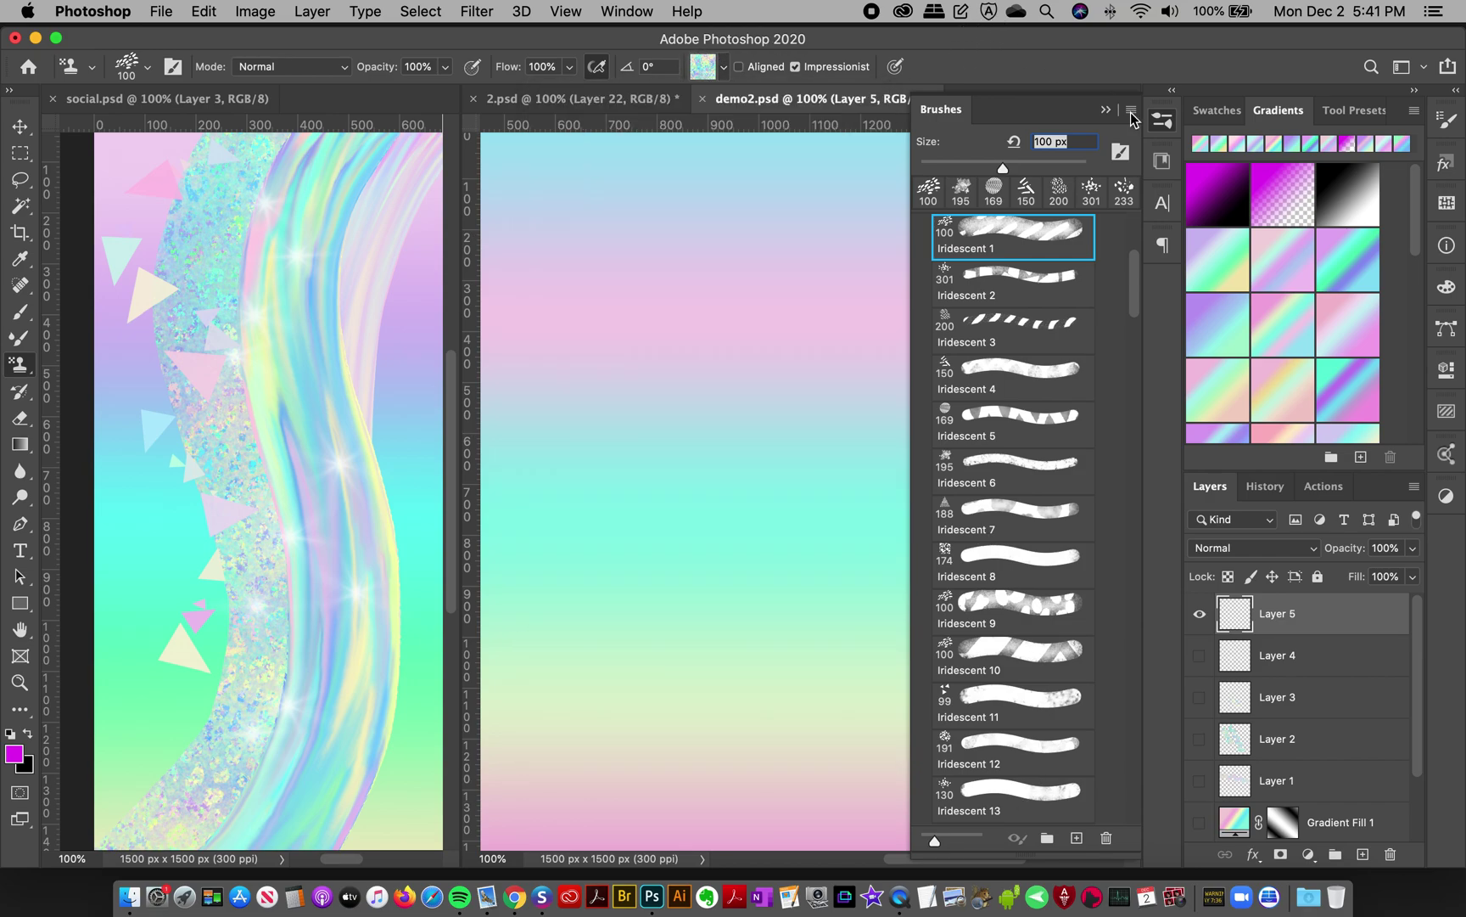
left_click(1163, 119)
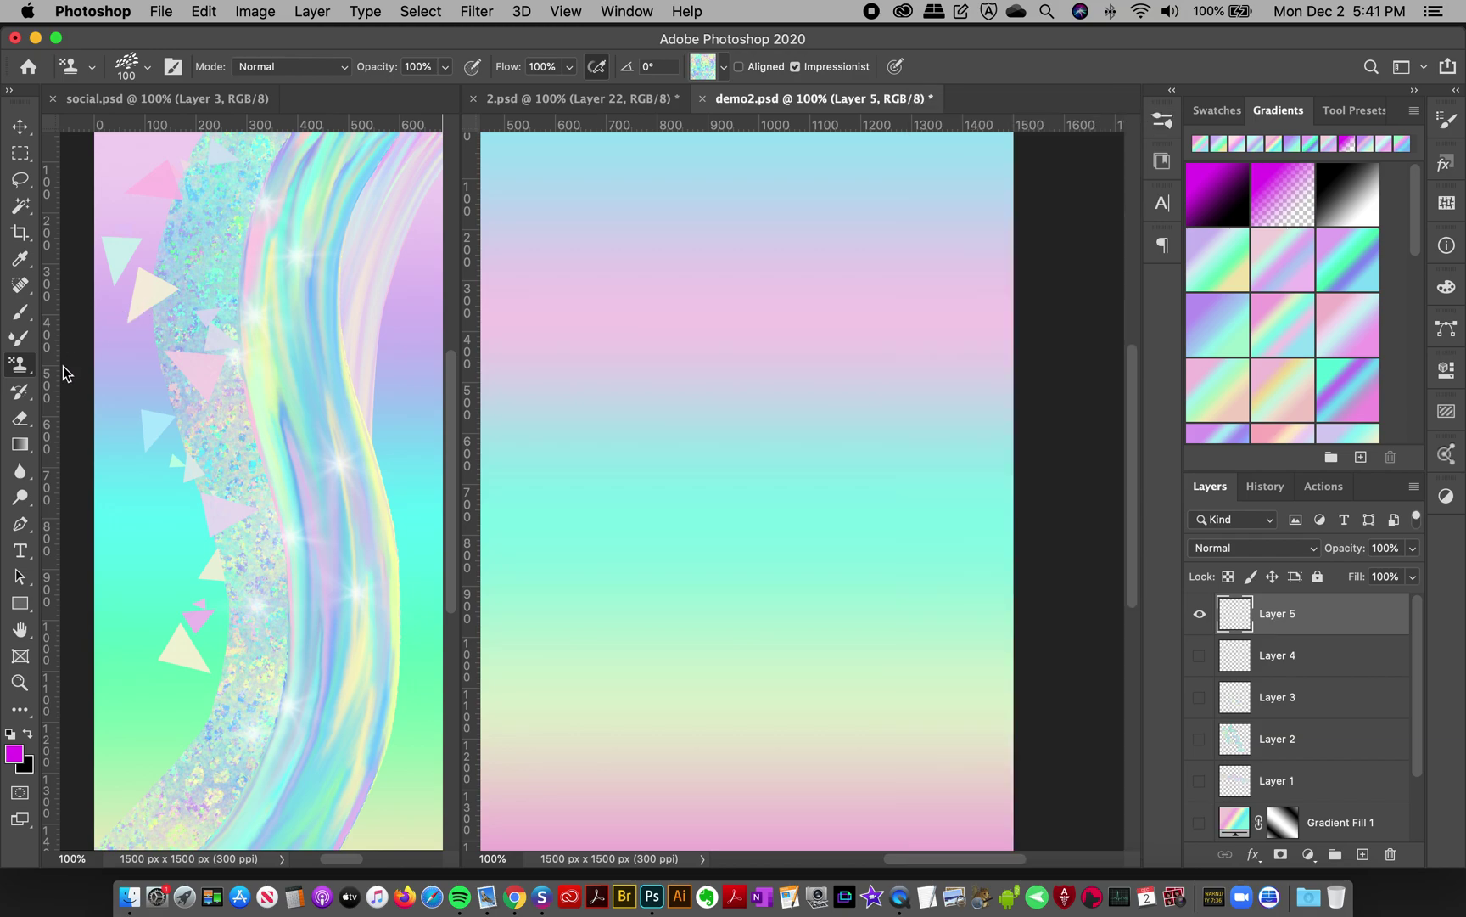
Step: Keep the Pattern Stamp Tool active and pick the Iridescent 1 brush
right_click(20, 365)
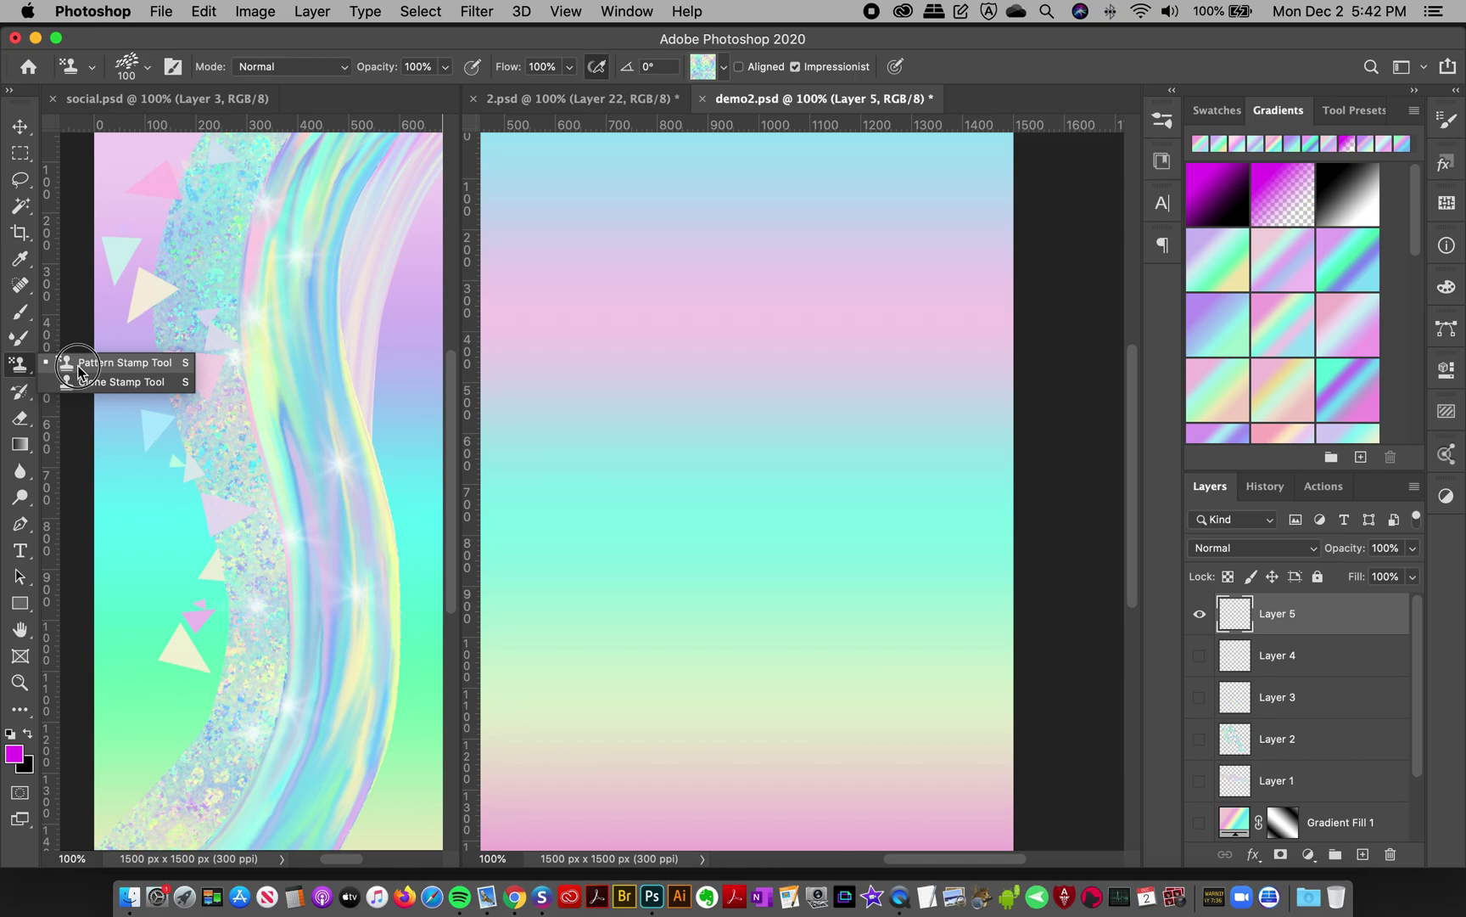
left_click(78, 365)
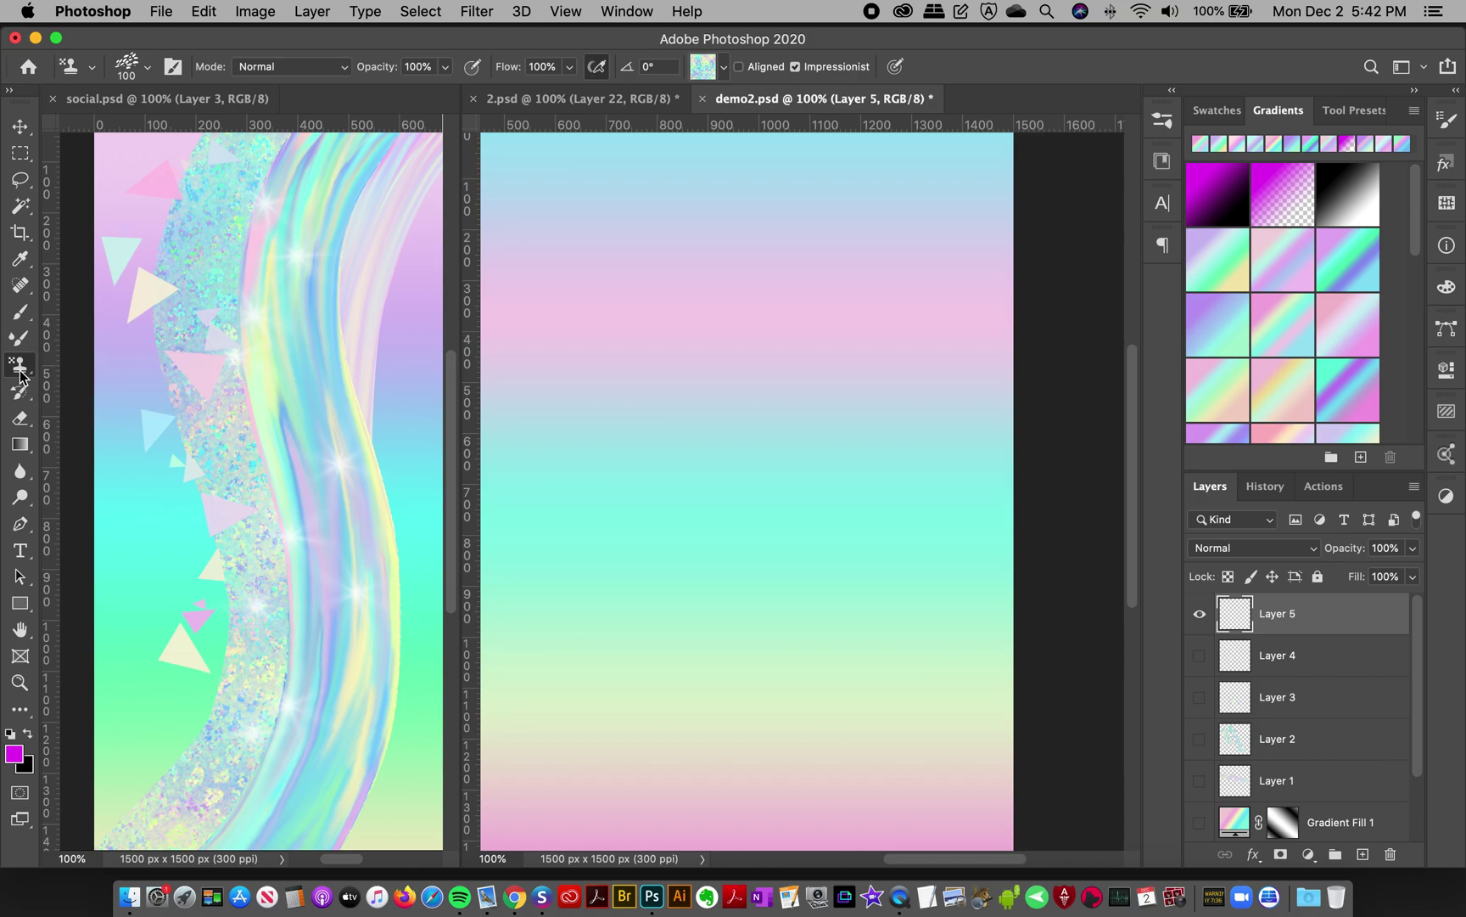
left_click(1156, 120)
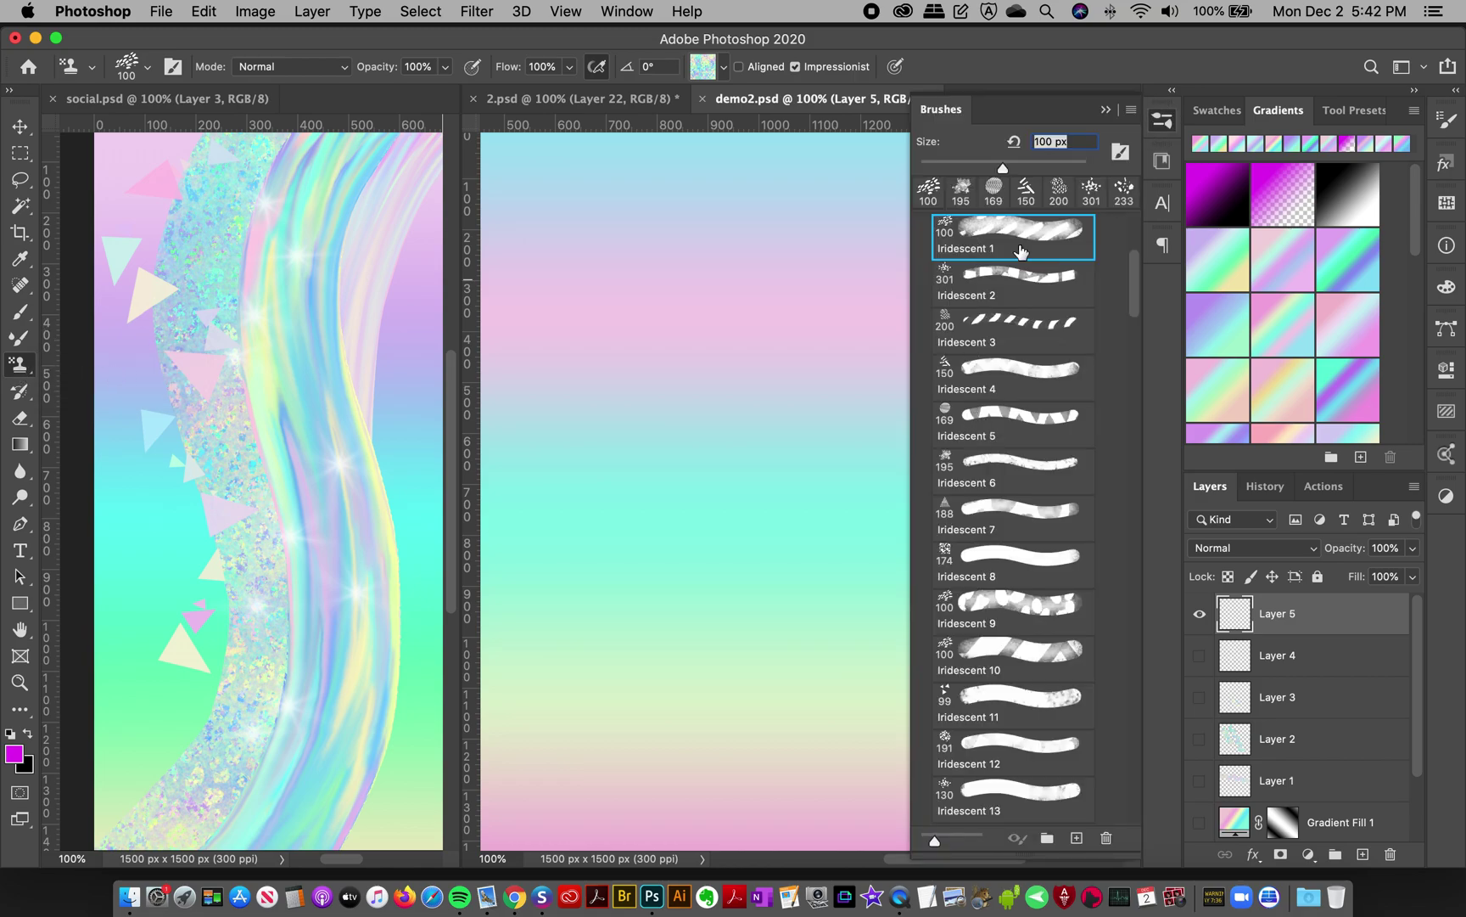
left_click_drag(1135, 287, 1134, 249)
left_click(990, 556)
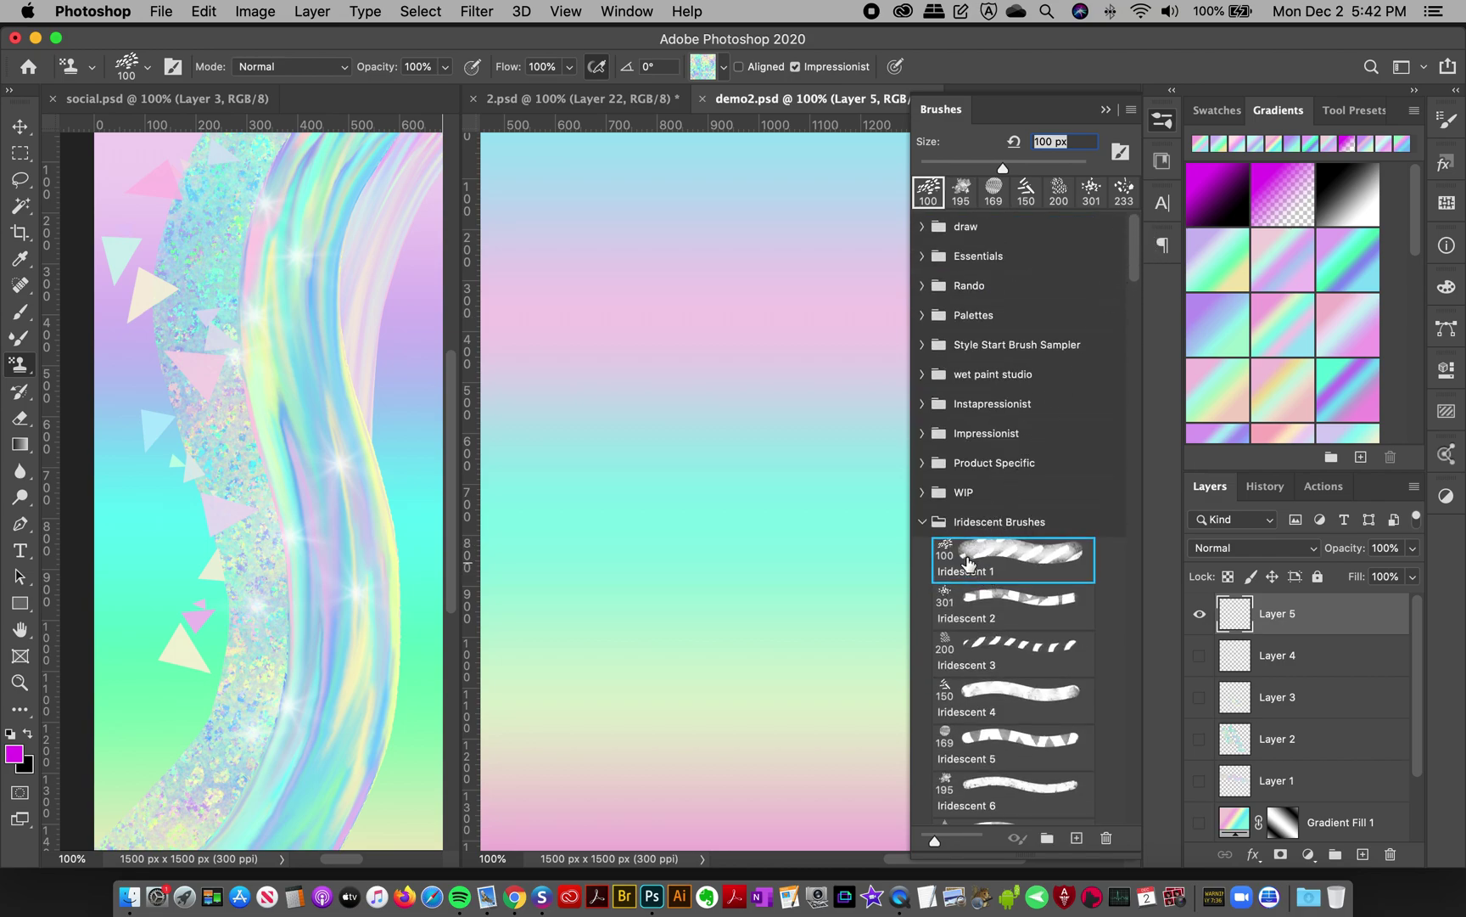
Step: Choose the first Iridescent Brush Palettes pattern and enable Impressionist
left_click(694, 67)
left_click(750, 307)
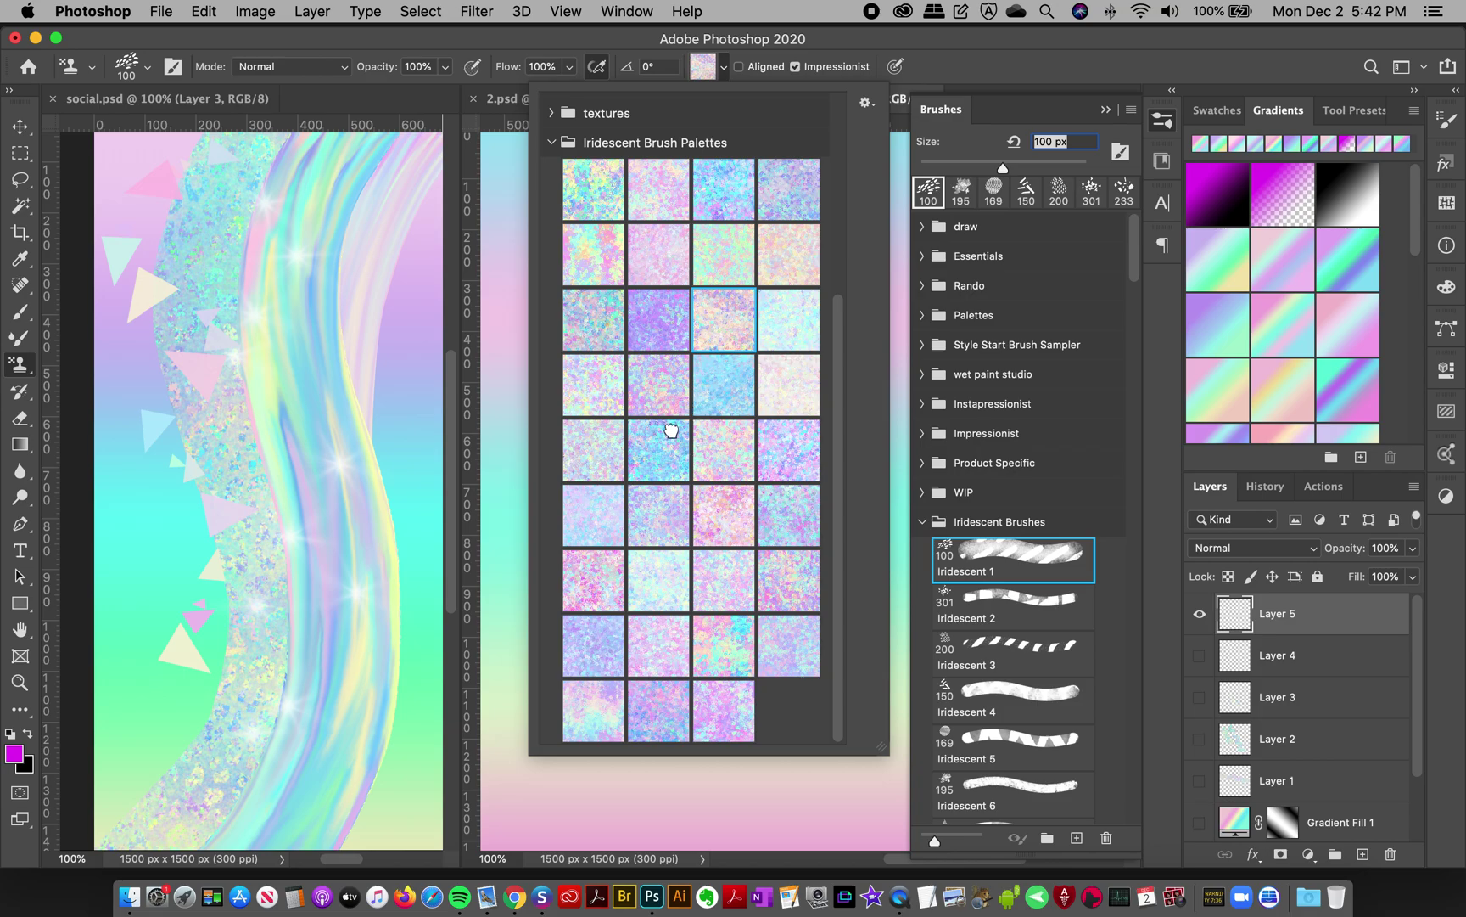
left_click(672, 426)
left_click(589, 193)
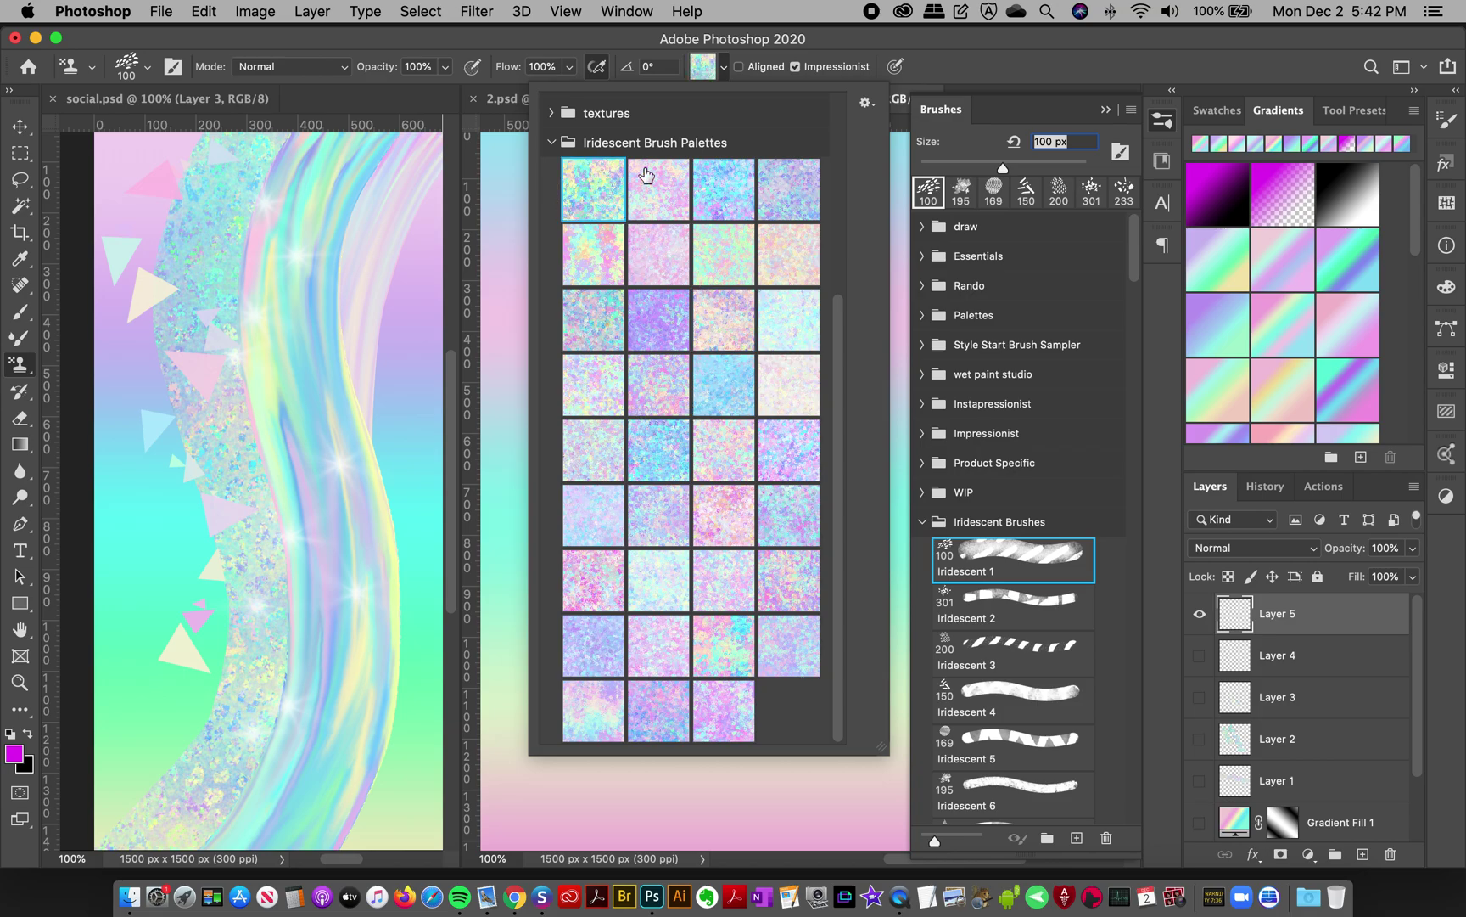
left_click(943, 55)
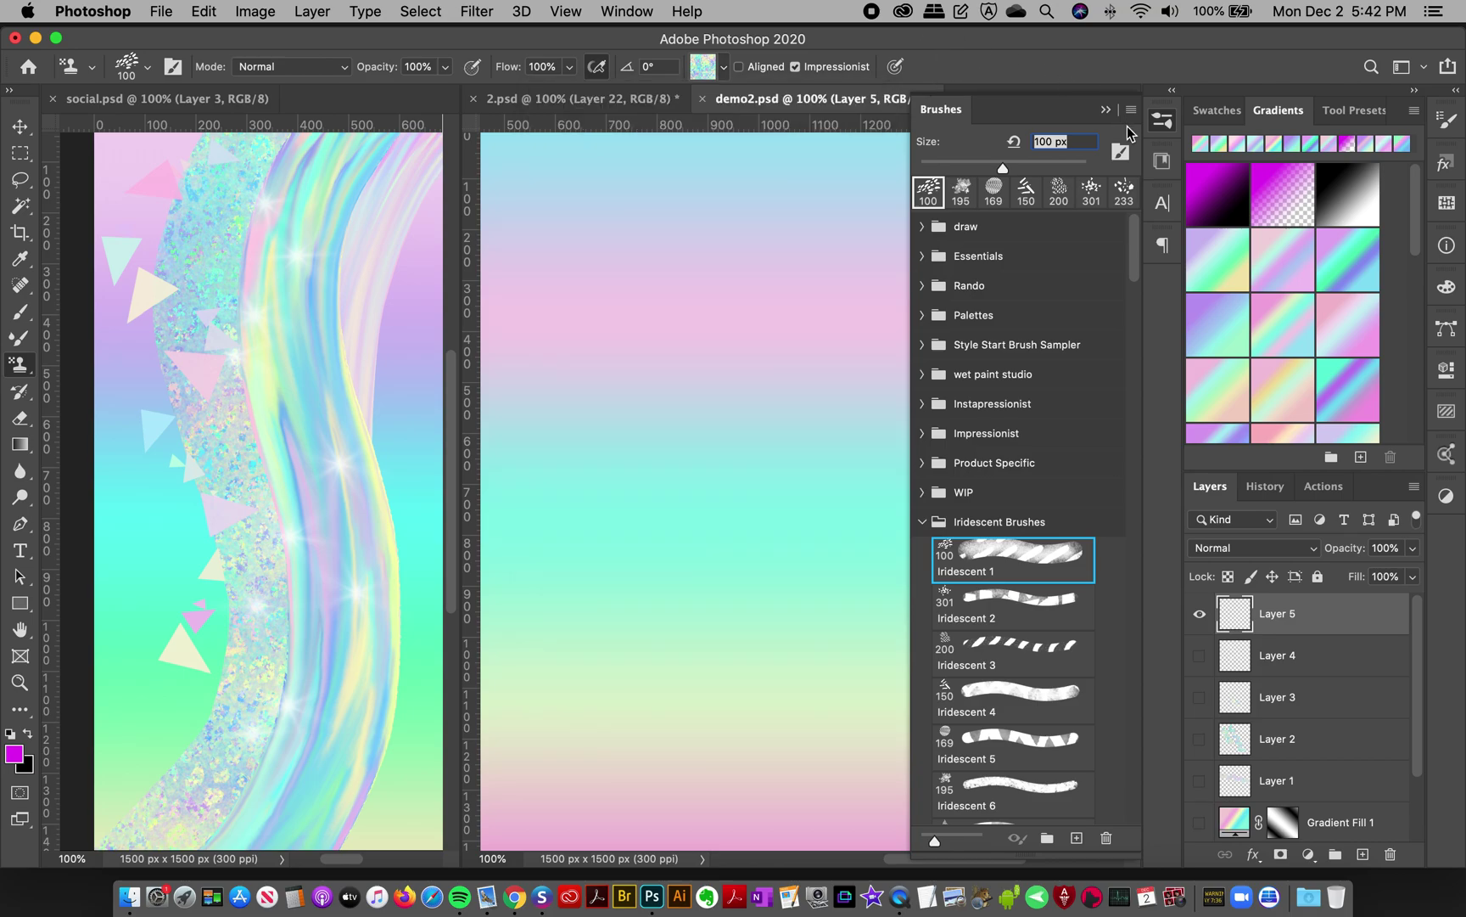
left_click(734, 100)
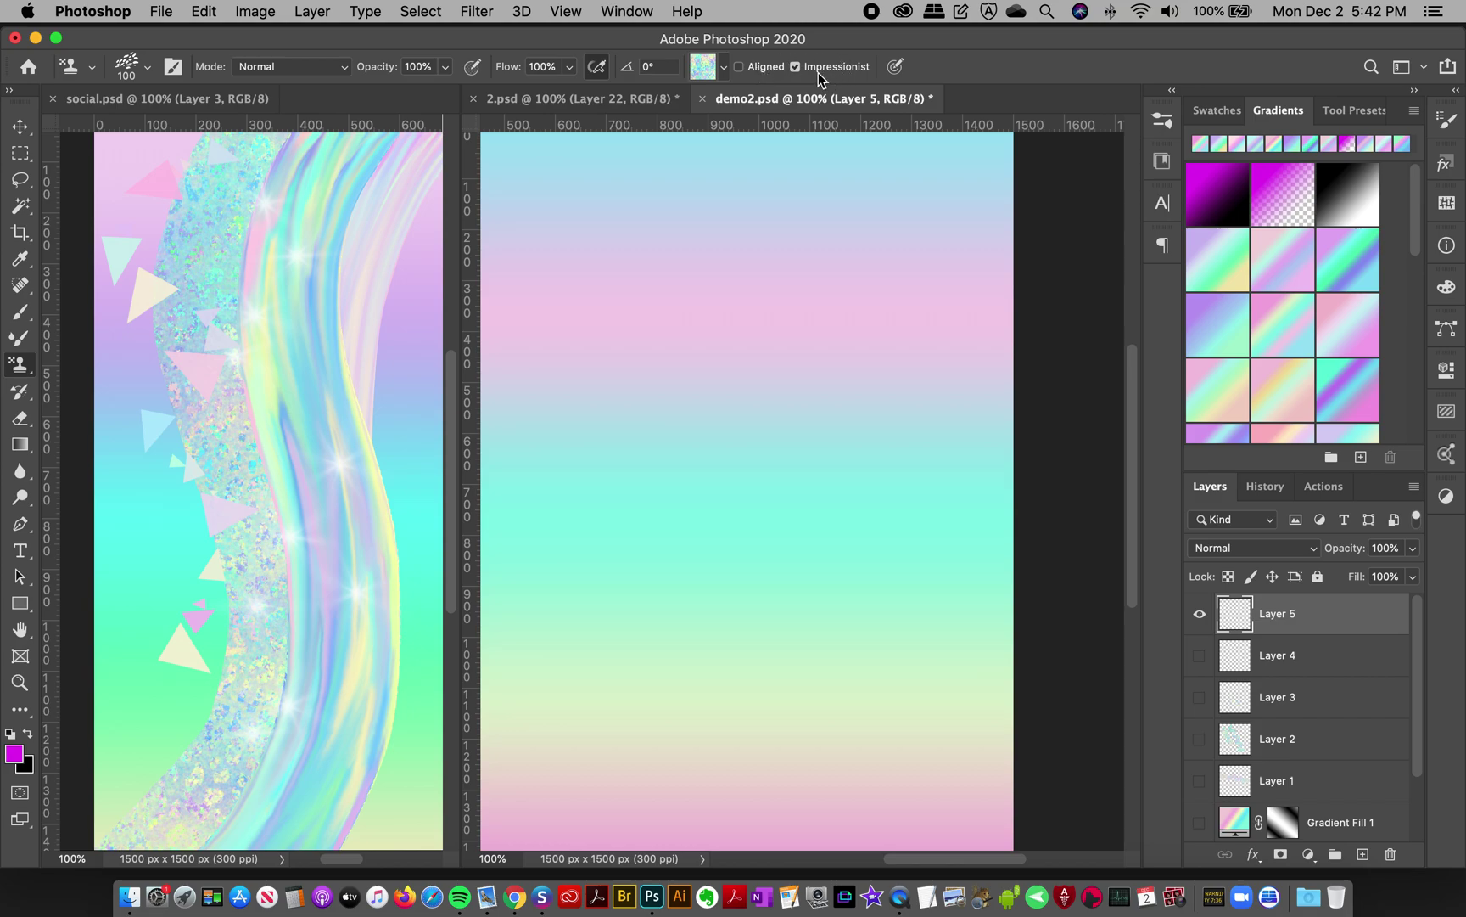
left_click(796, 67)
Step: Paint a zigzag on demo2, switch to another Iridescent palette swatch, and paint a second zigzag
left_click_drag(632, 205, 603, 471)
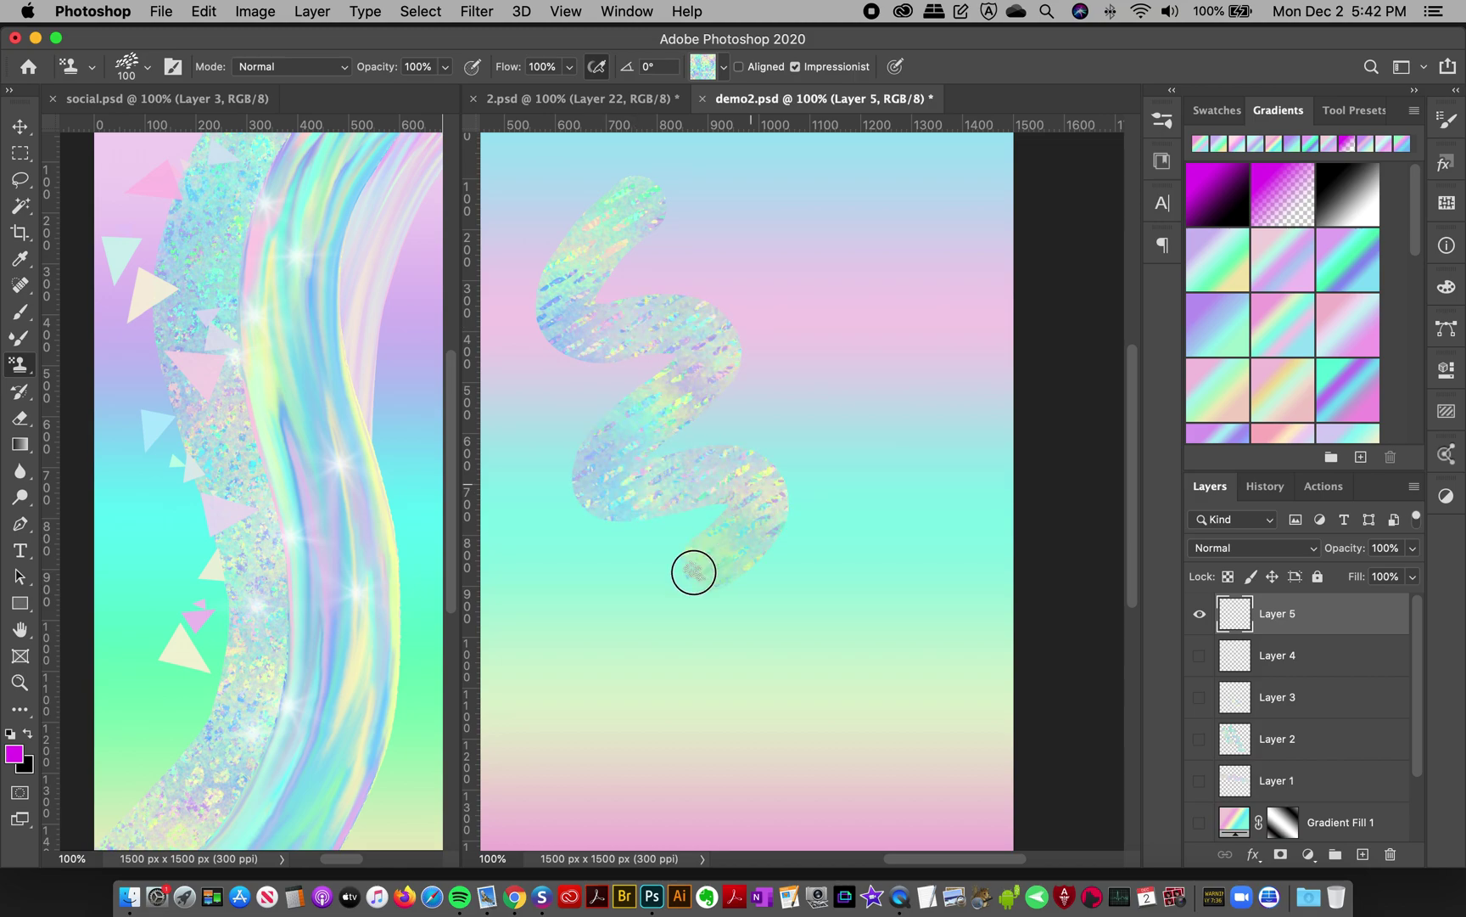
mouse_move(603, 472)
left_mouse_down()
mouse_move(797, 704)
mouse_move(710, 822)
left_mouse_up()
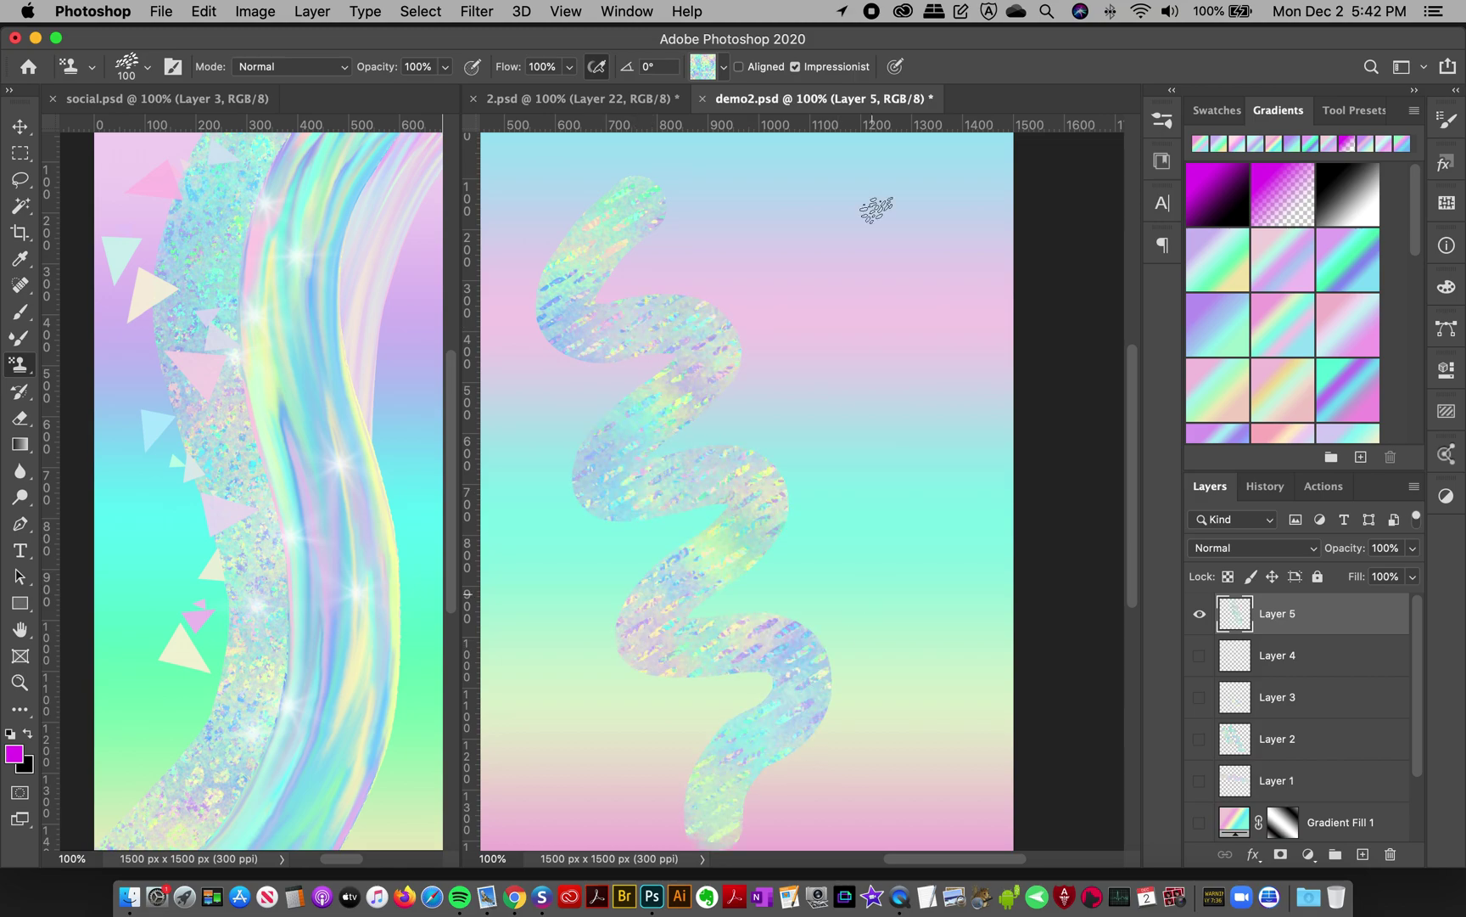
left_click(708, 68)
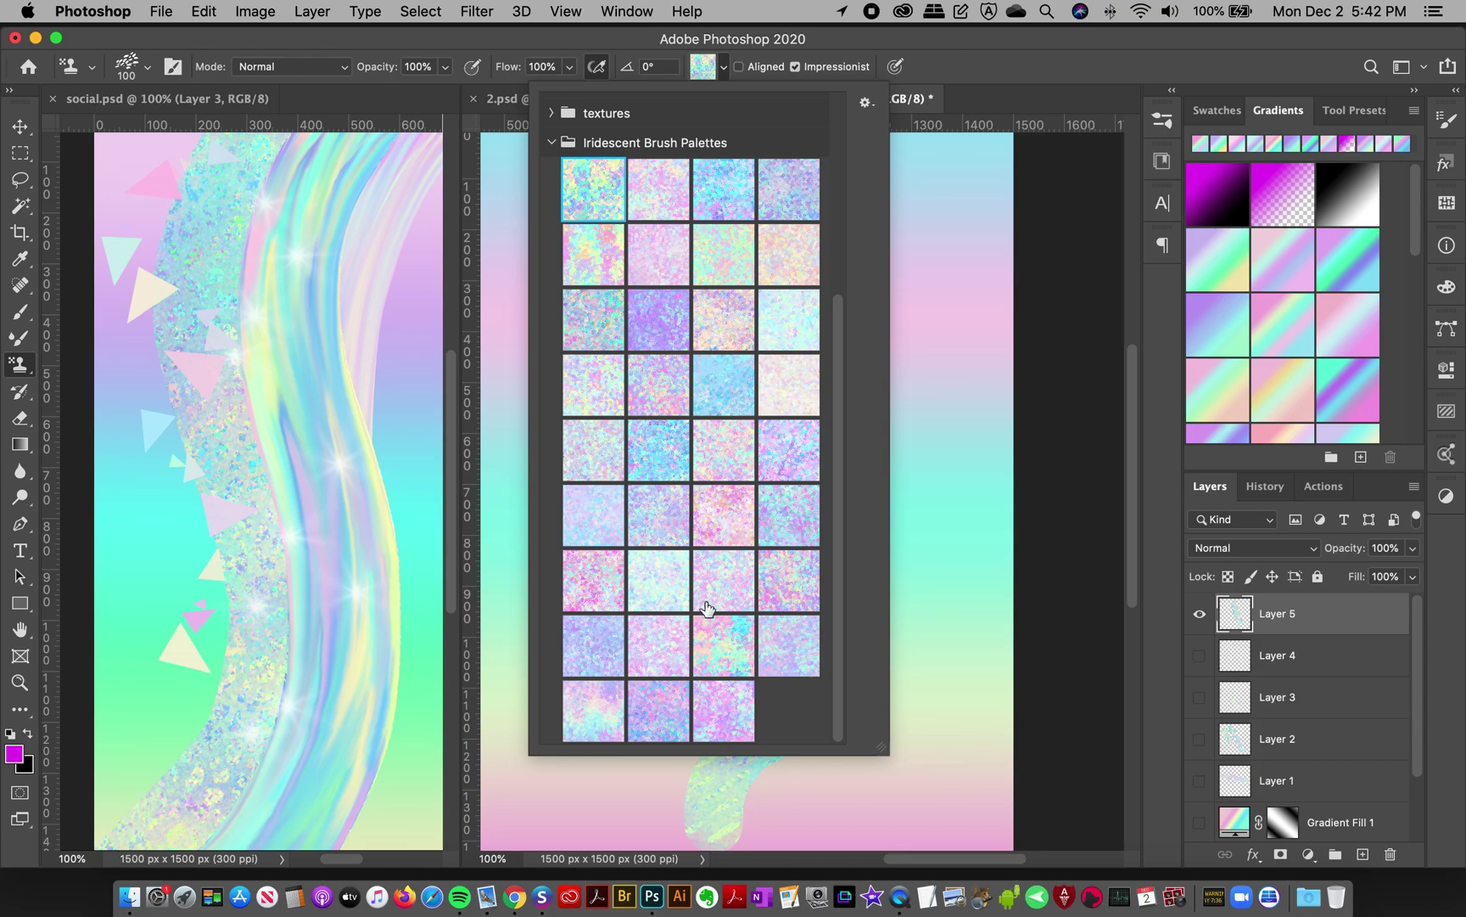
left_click(593, 261)
left_click(985, 68)
mouse_move(817, 196)
left_mouse_down()
mouse_move(875, 277)
mouse_move(931, 646)
left_mouse_up()
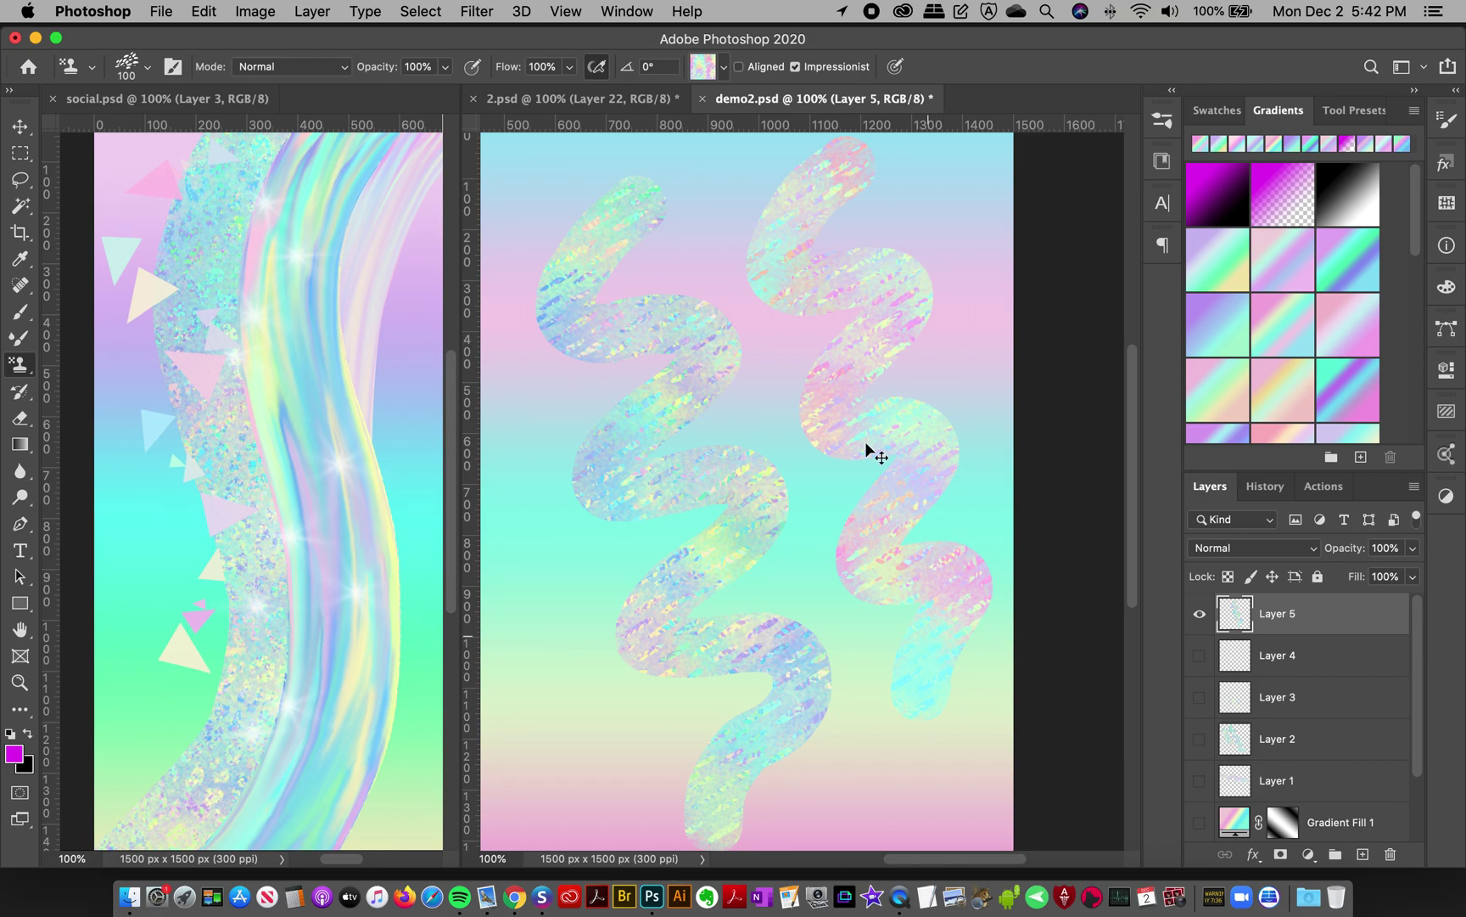
left_click(723, 68)
Step: Paint a bluish iridescent S-stroke down demo2
left_click(592, 253)
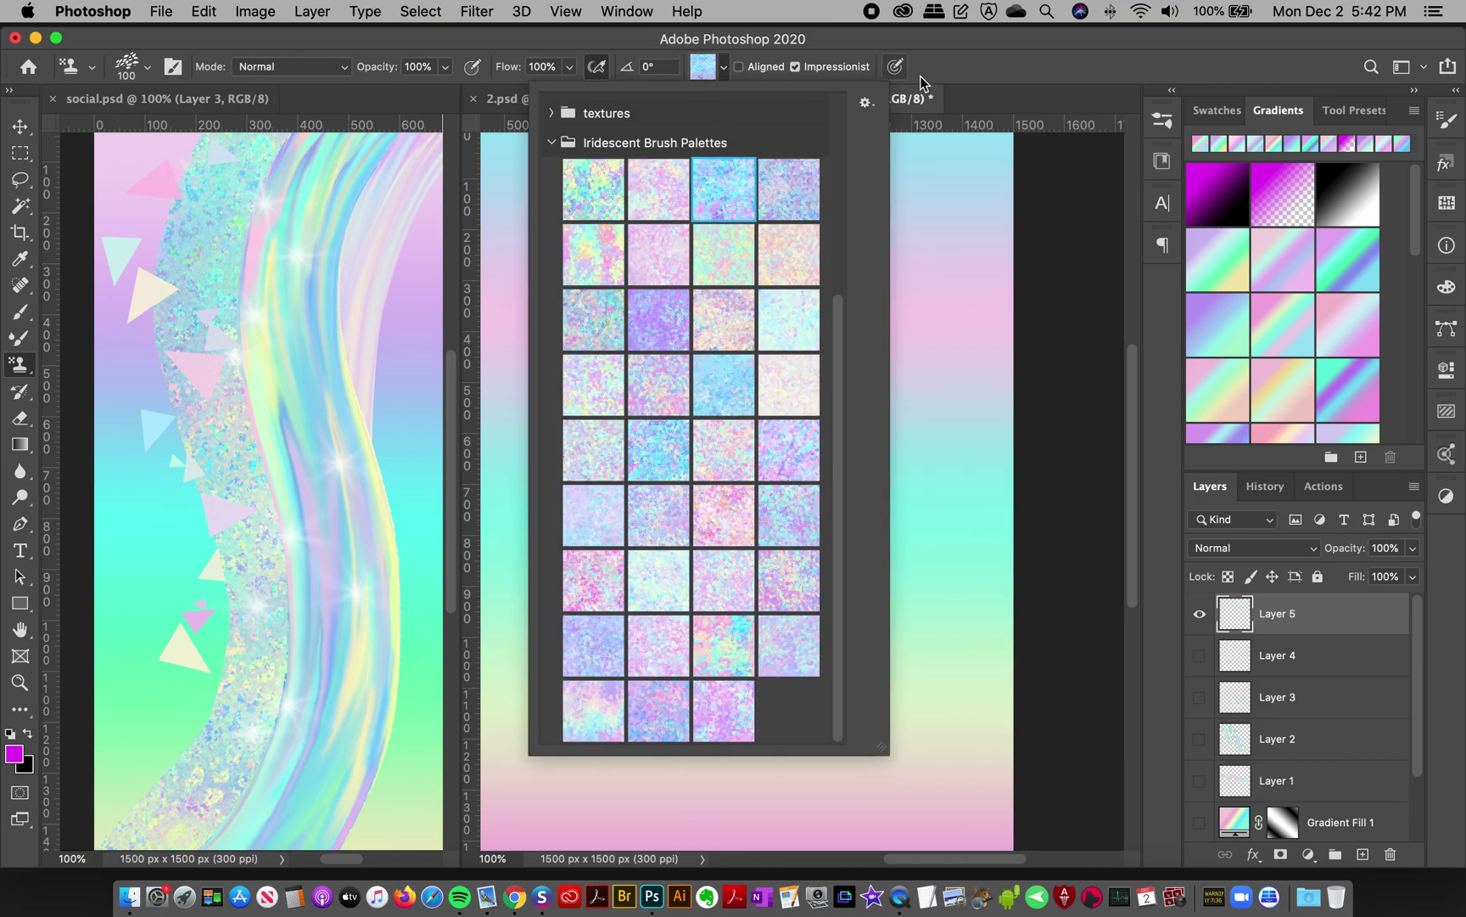
left_click(916, 67)
left_click_drag(597, 209, 693, 459)
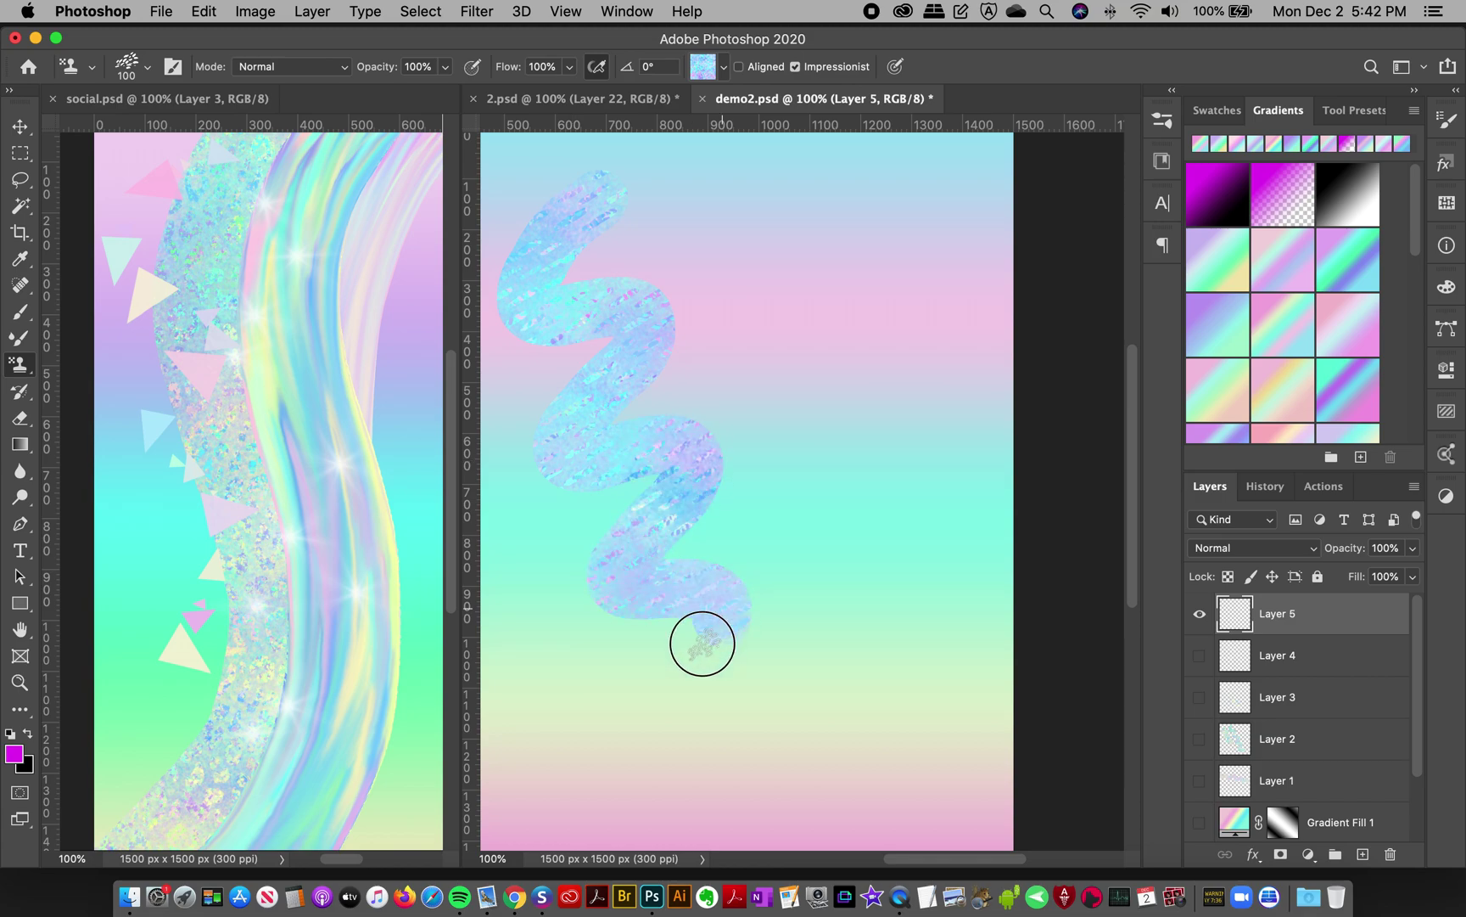
left_click_drag(693, 460, 659, 733)
Step: Paint a pale green palette S-stroke from the top toward the lower right
left_click(705, 69)
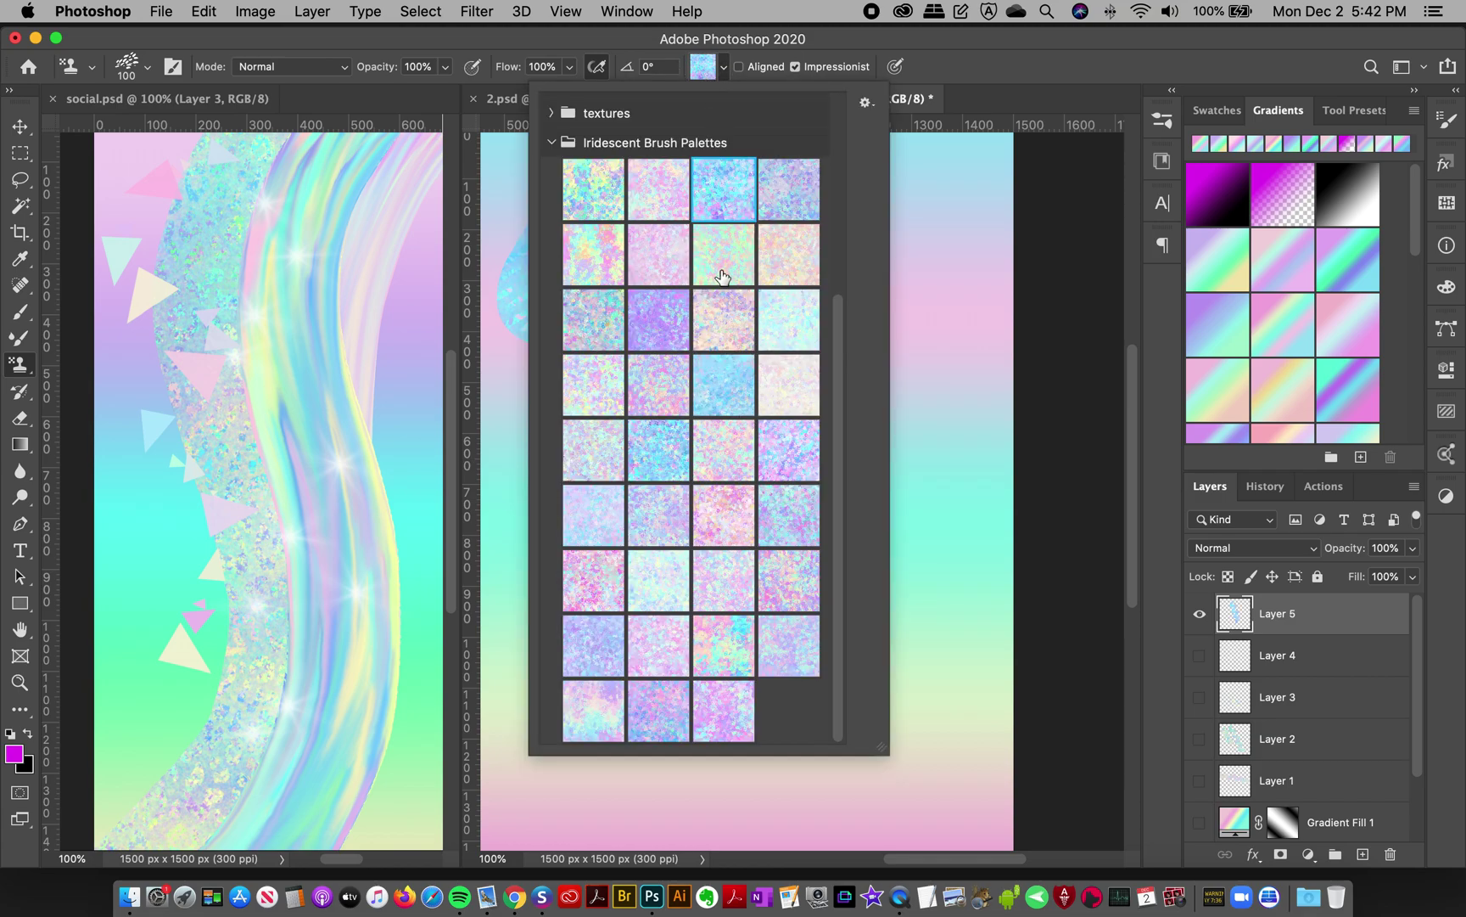
left_click(723, 254)
left_click(966, 90)
left_click_drag(737, 174, 796, 427)
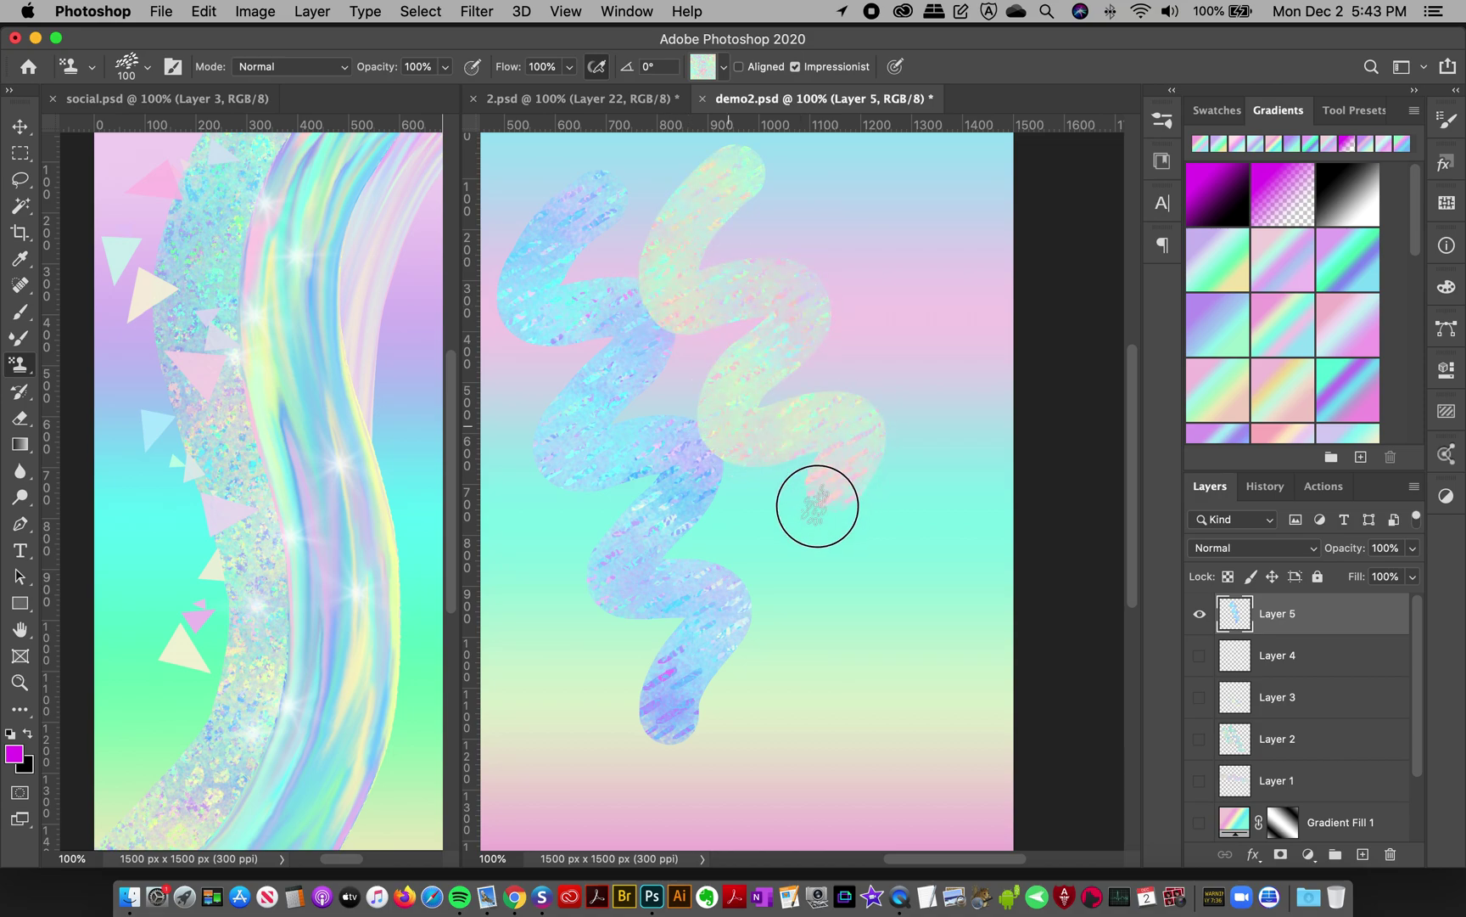
left_click_drag(796, 427, 873, 625)
Step: Paint a pale iridescent stroke at the top right, then clear all three strokes
left_click(704, 69)
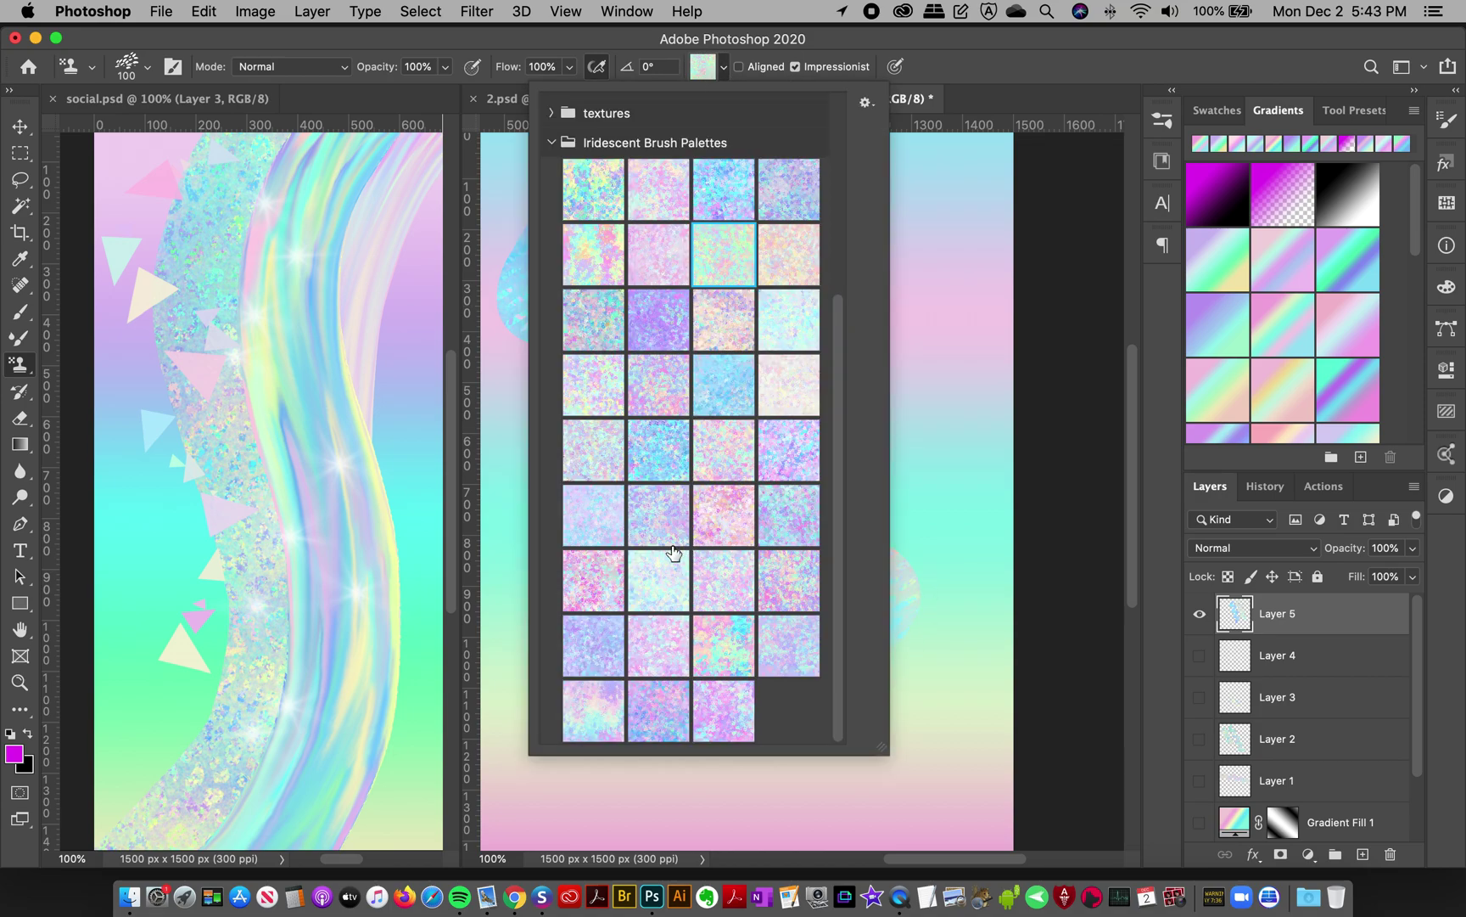
left_click(599, 400)
left_click(937, 69)
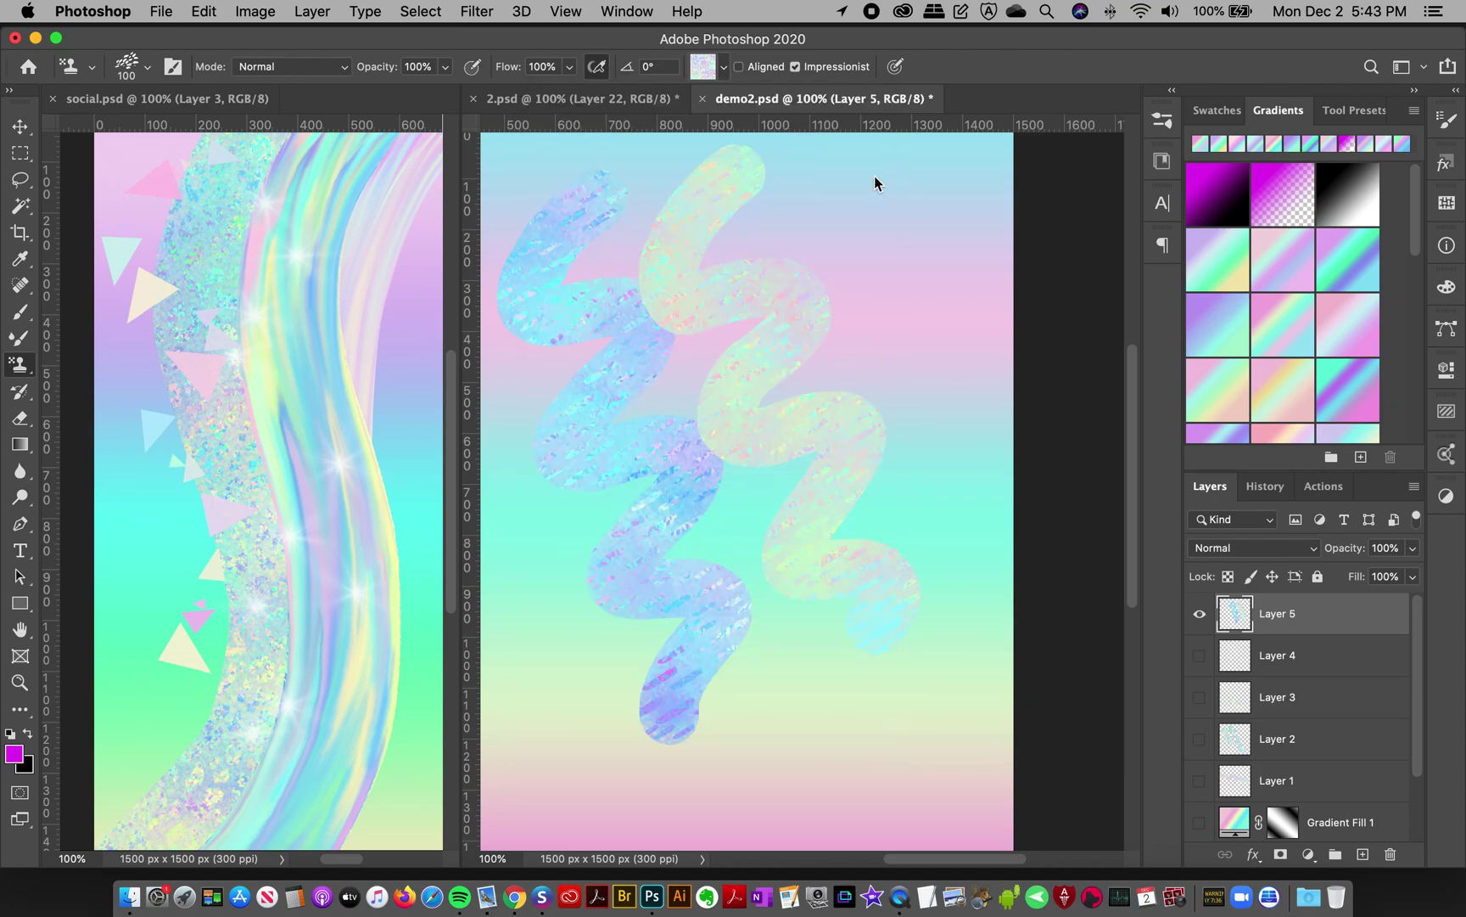
mouse_move(874, 168)
left_mouse_down()
mouse_move(957, 309)
mouse_move(979, 694)
mouse_move(957, 744)
left_mouse_up()
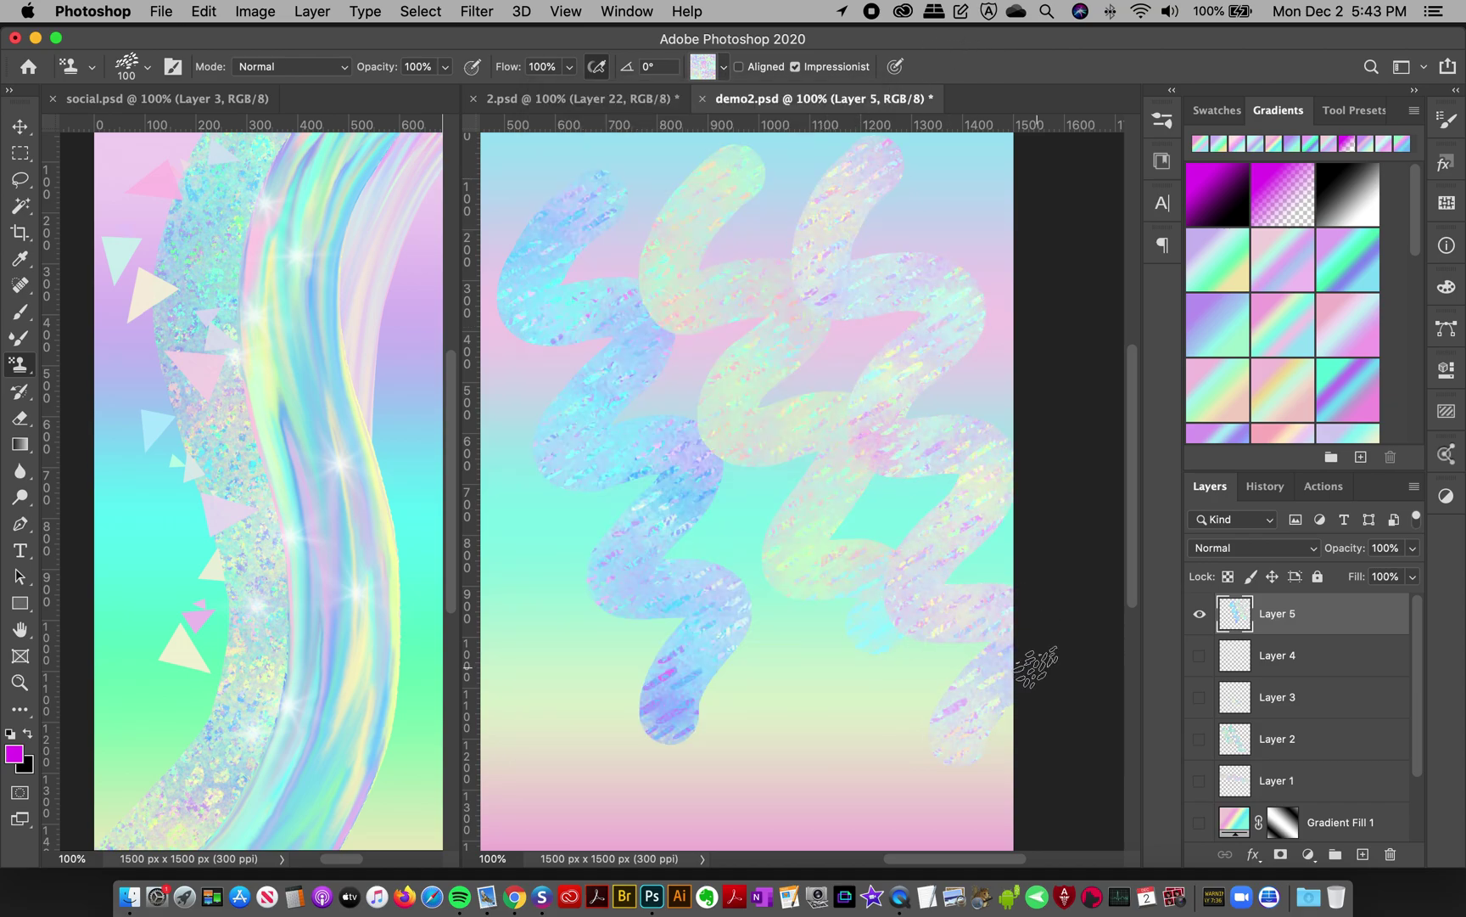
key("super+d")
key("super+z")
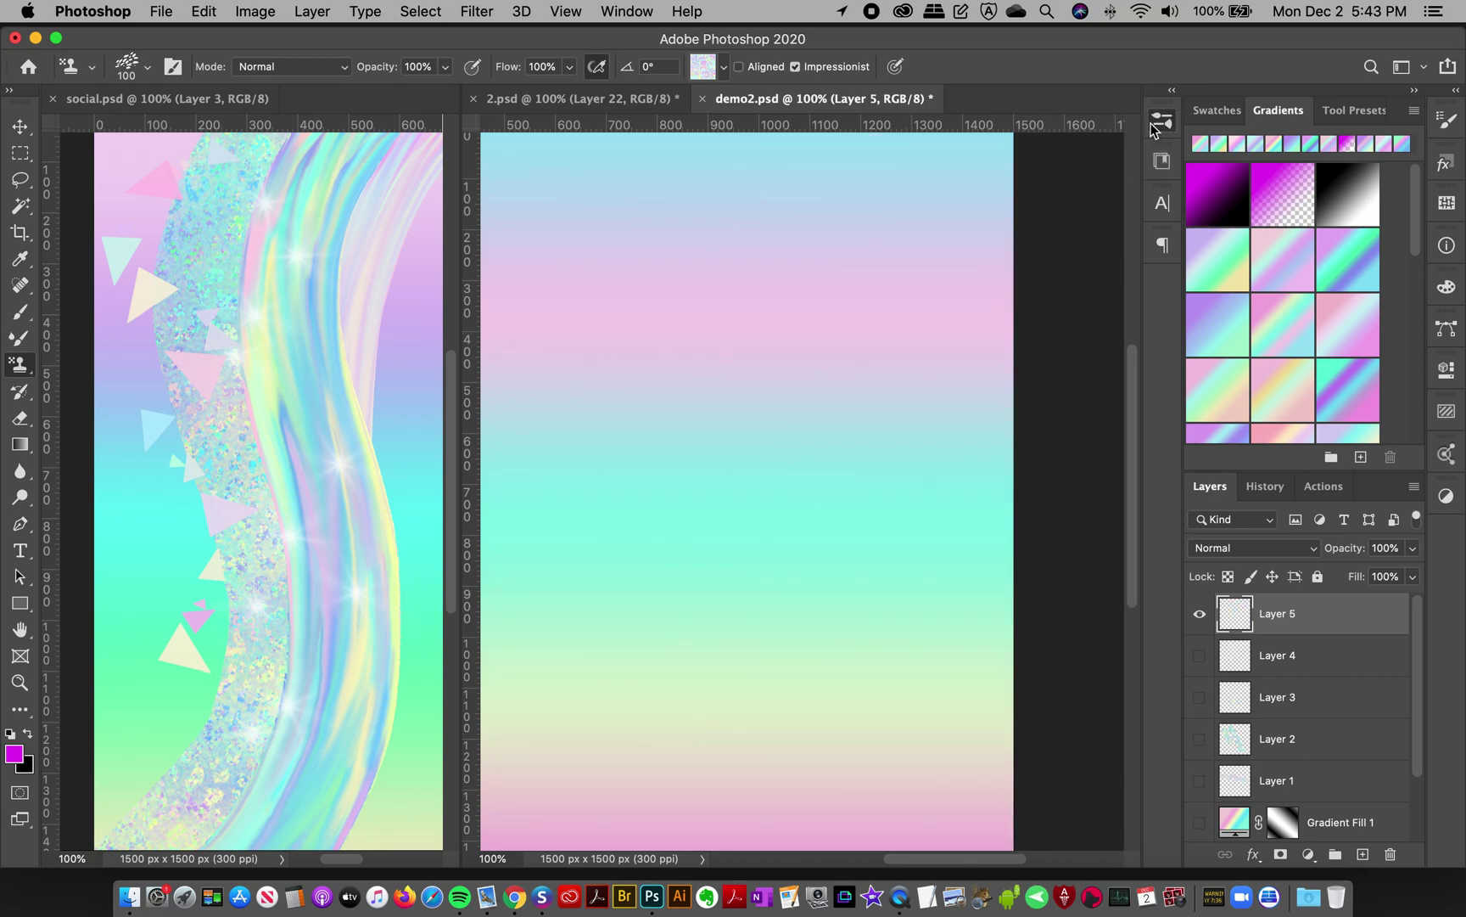
Step: Try the Iridescent 38 brush with a different iridescent pattern, then undo the shard stroke
left_click(1161, 120)
mouse_move(1139, 301)
left_mouse_down()
mouse_move(1120, 500)
mouse_move(1128, 458)
left_mouse_up()
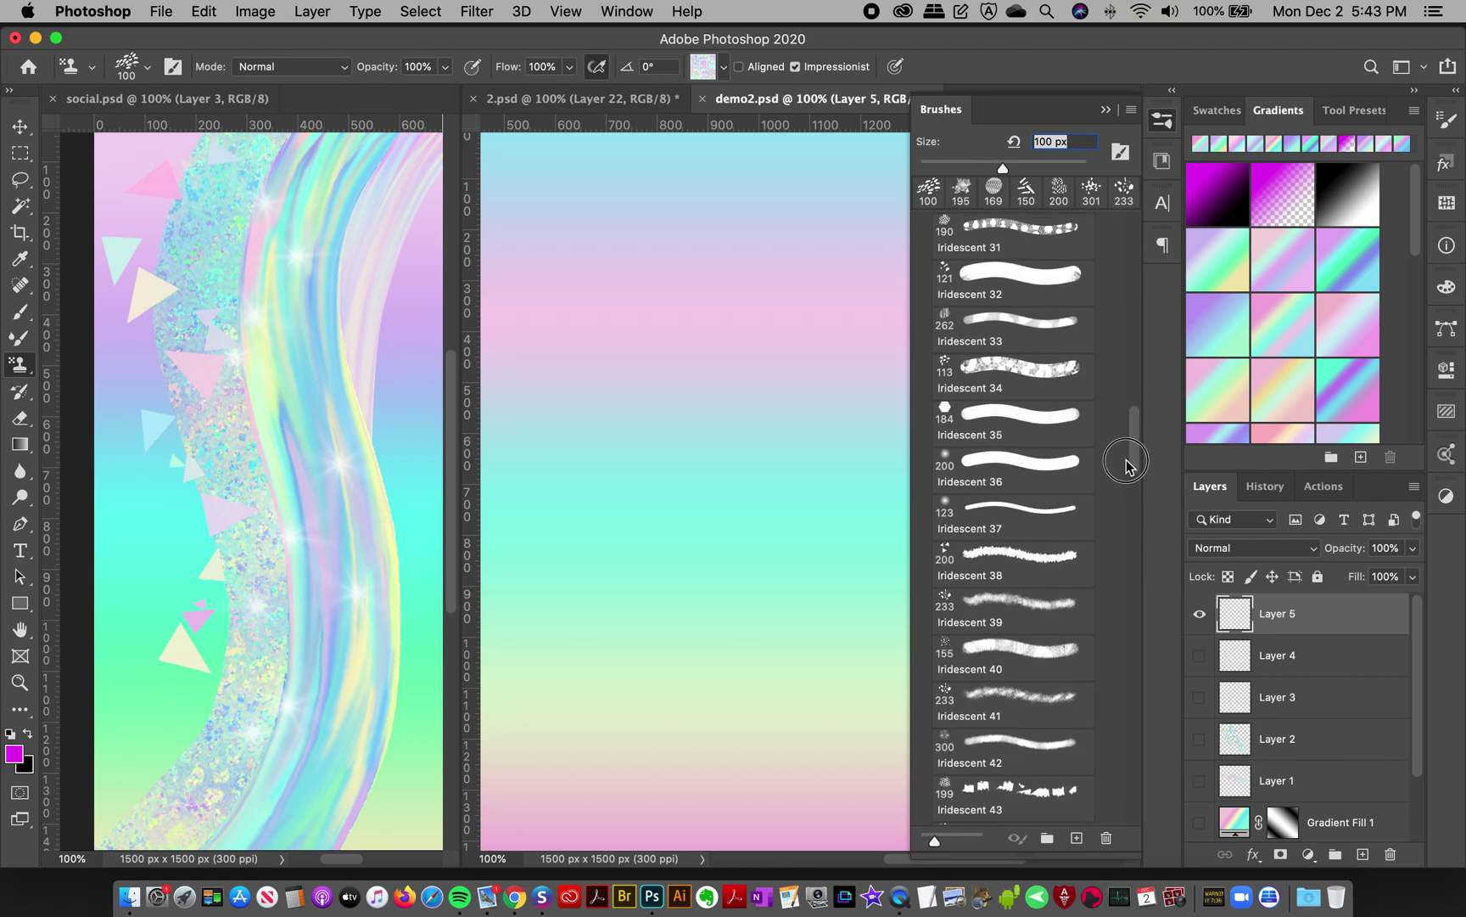
left_click_drag(1127, 458, 1121, 483)
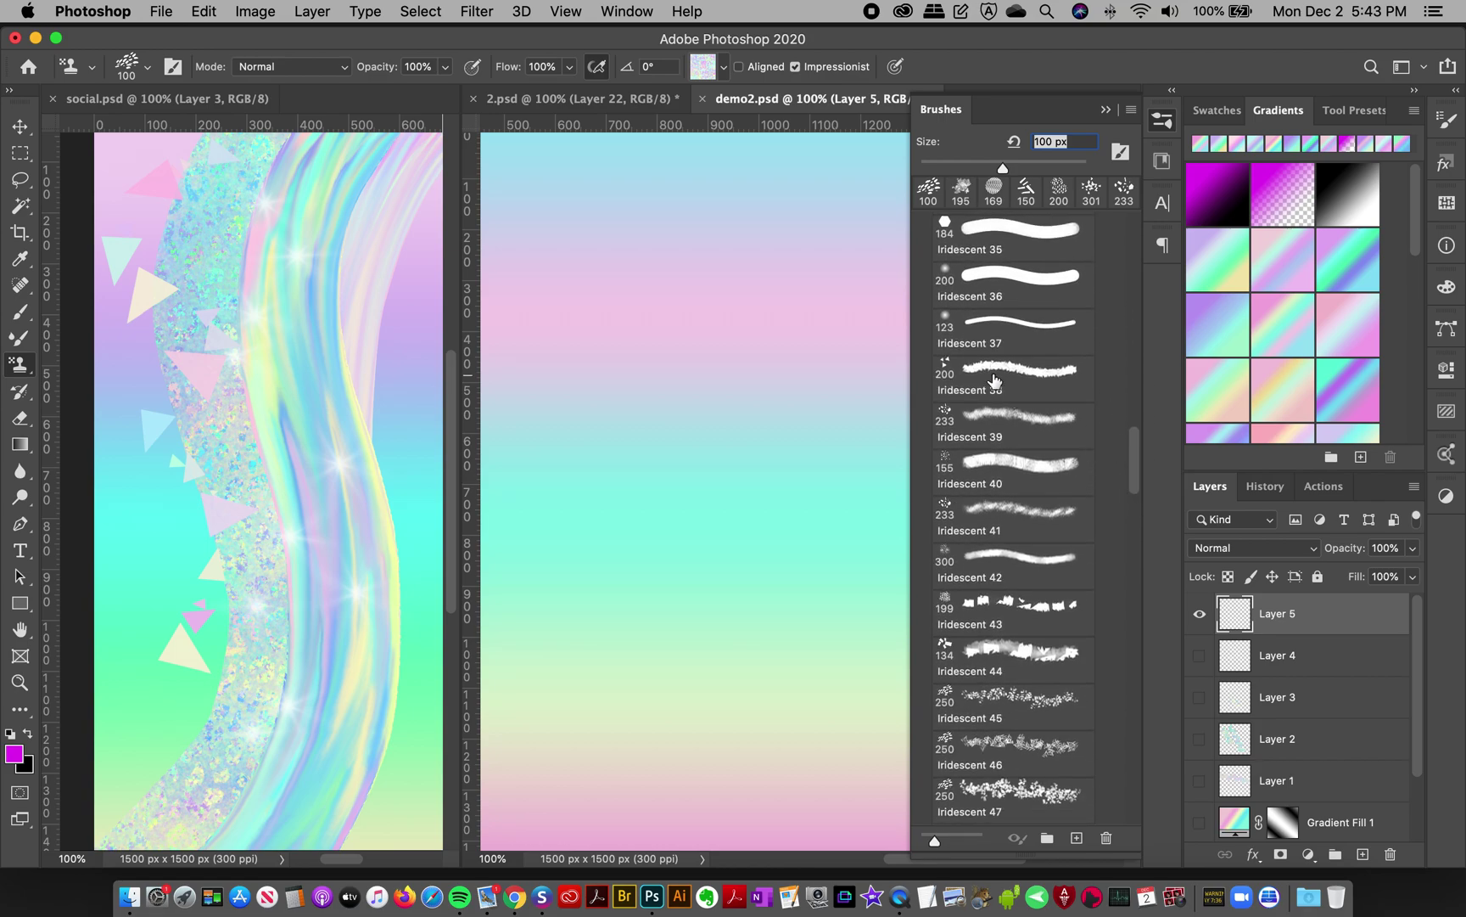
left_click(995, 381)
left_click(702, 66)
left_click(593, 386)
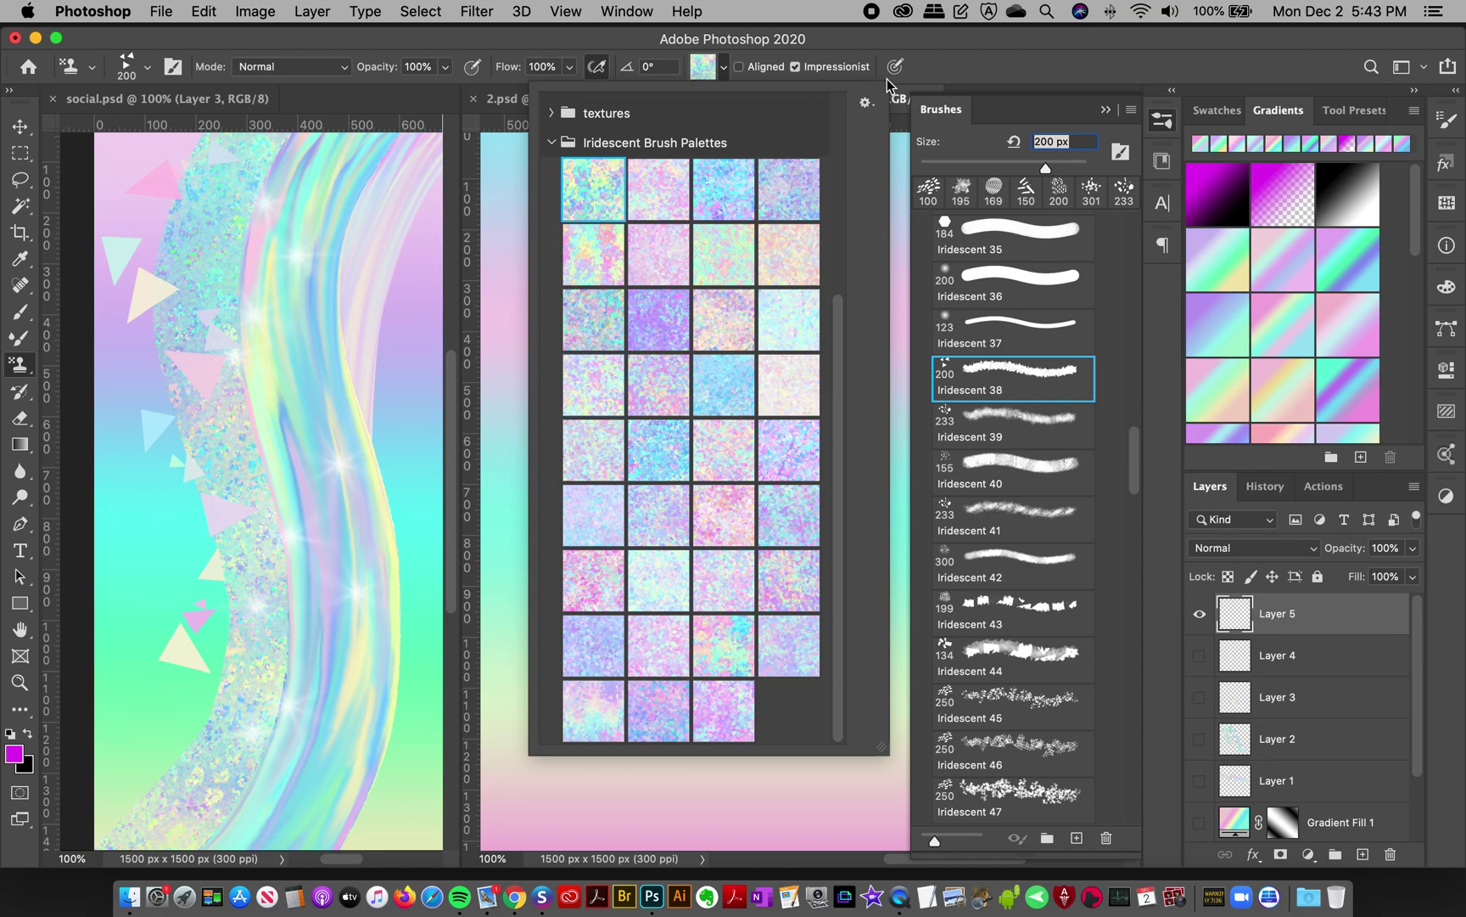
left_click(735, 183)
mouse_move(589, 278)
left_mouse_down()
mouse_move(603, 459)
mouse_move(711, 524)
mouse_move(672, 645)
mouse_move(719, 777)
left_mouse_up()
key("super+z")
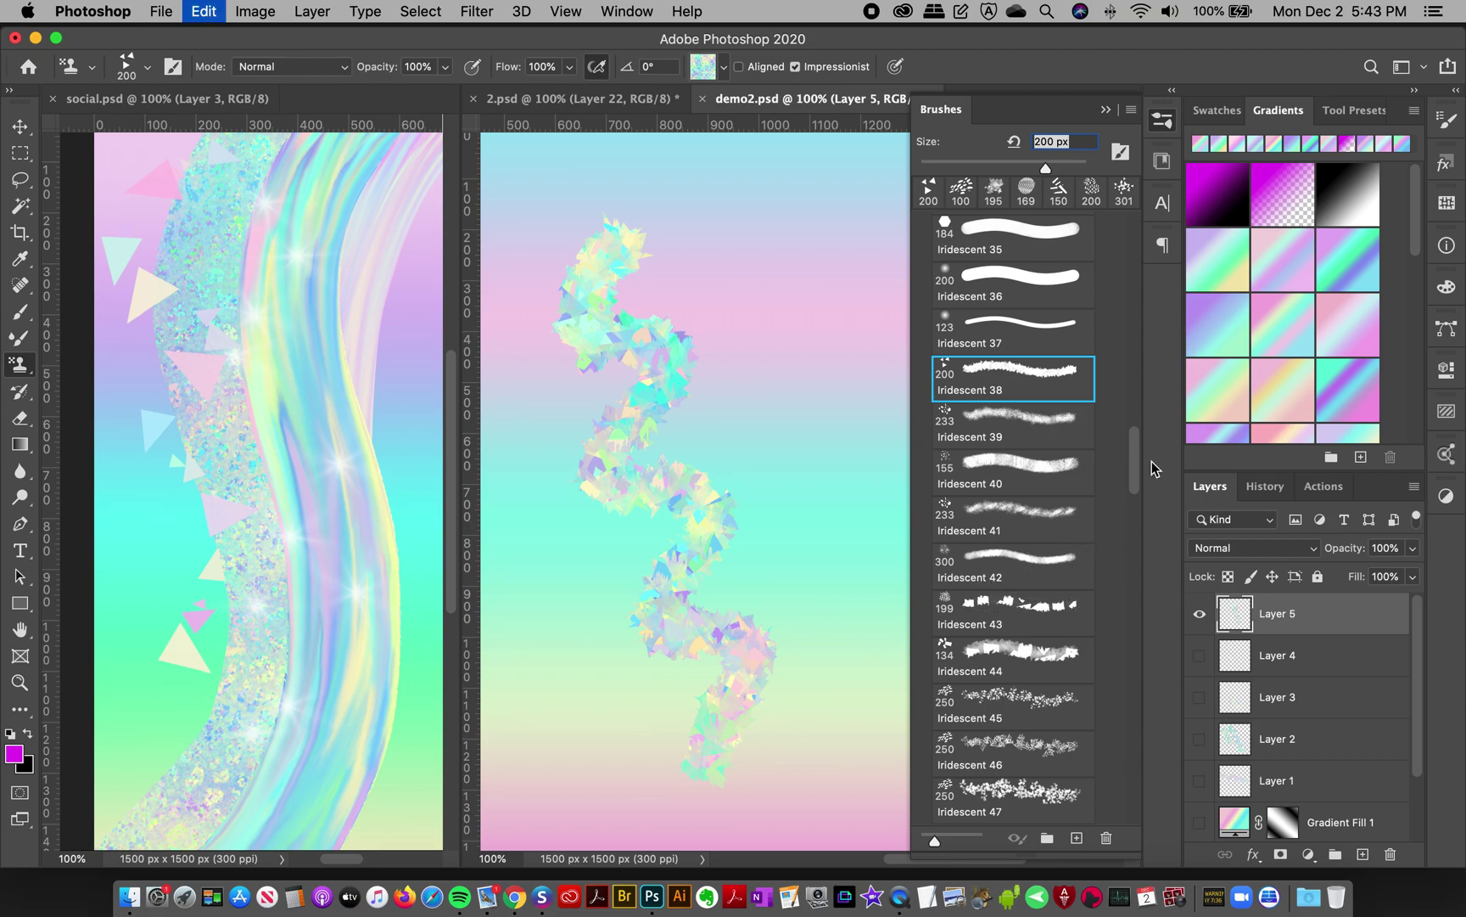
left_click_drag(1135, 467, 1129, 506)
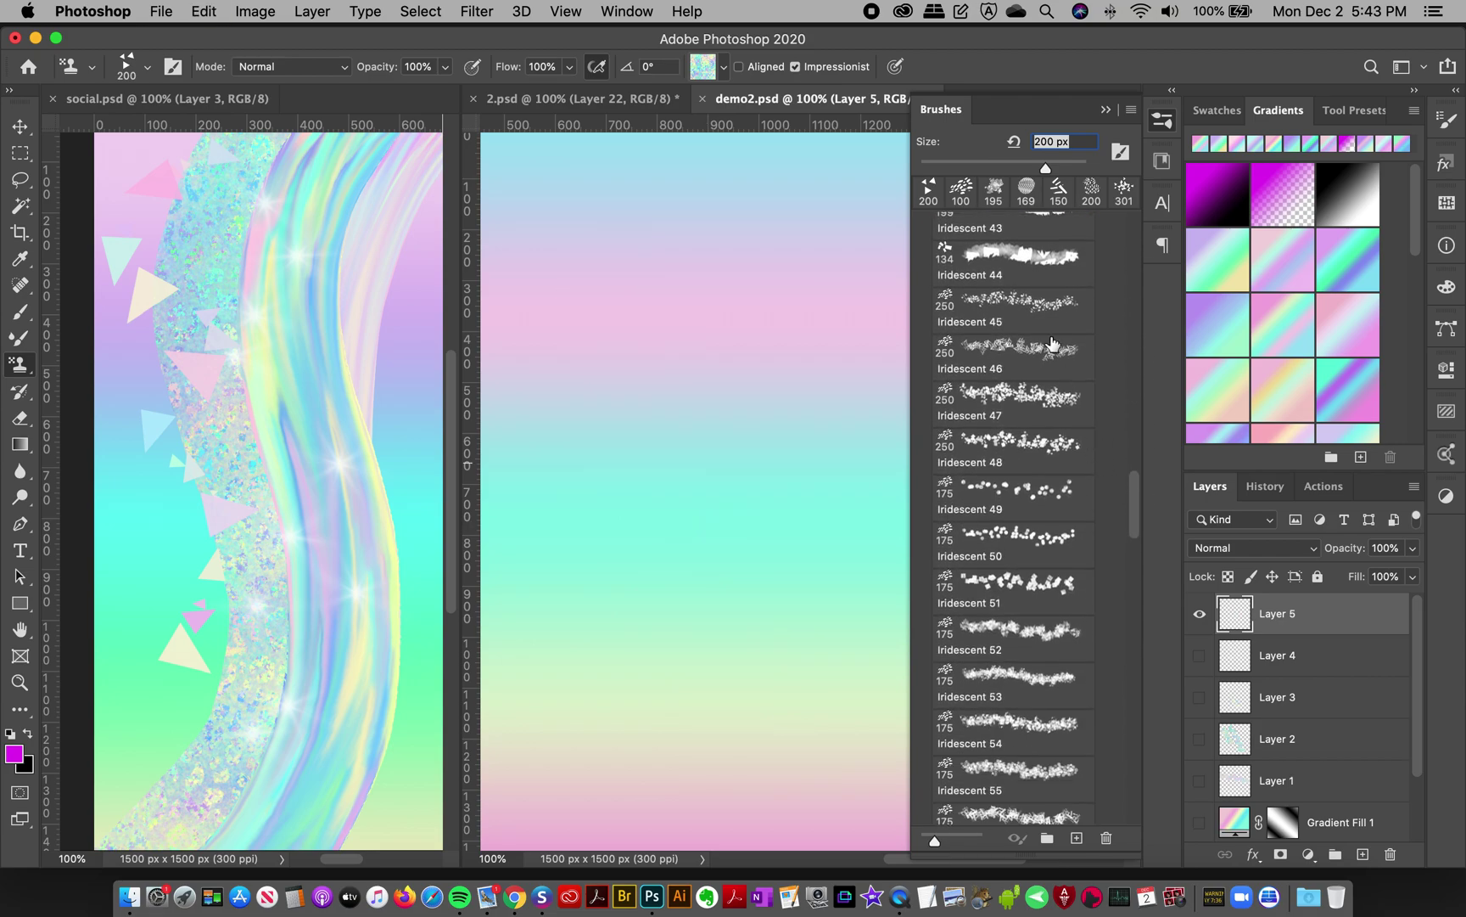
Step: Try scattered flecks with the Iridescent 45 brush, undo them, and scroll to the Confetti brushes
left_click(992, 310)
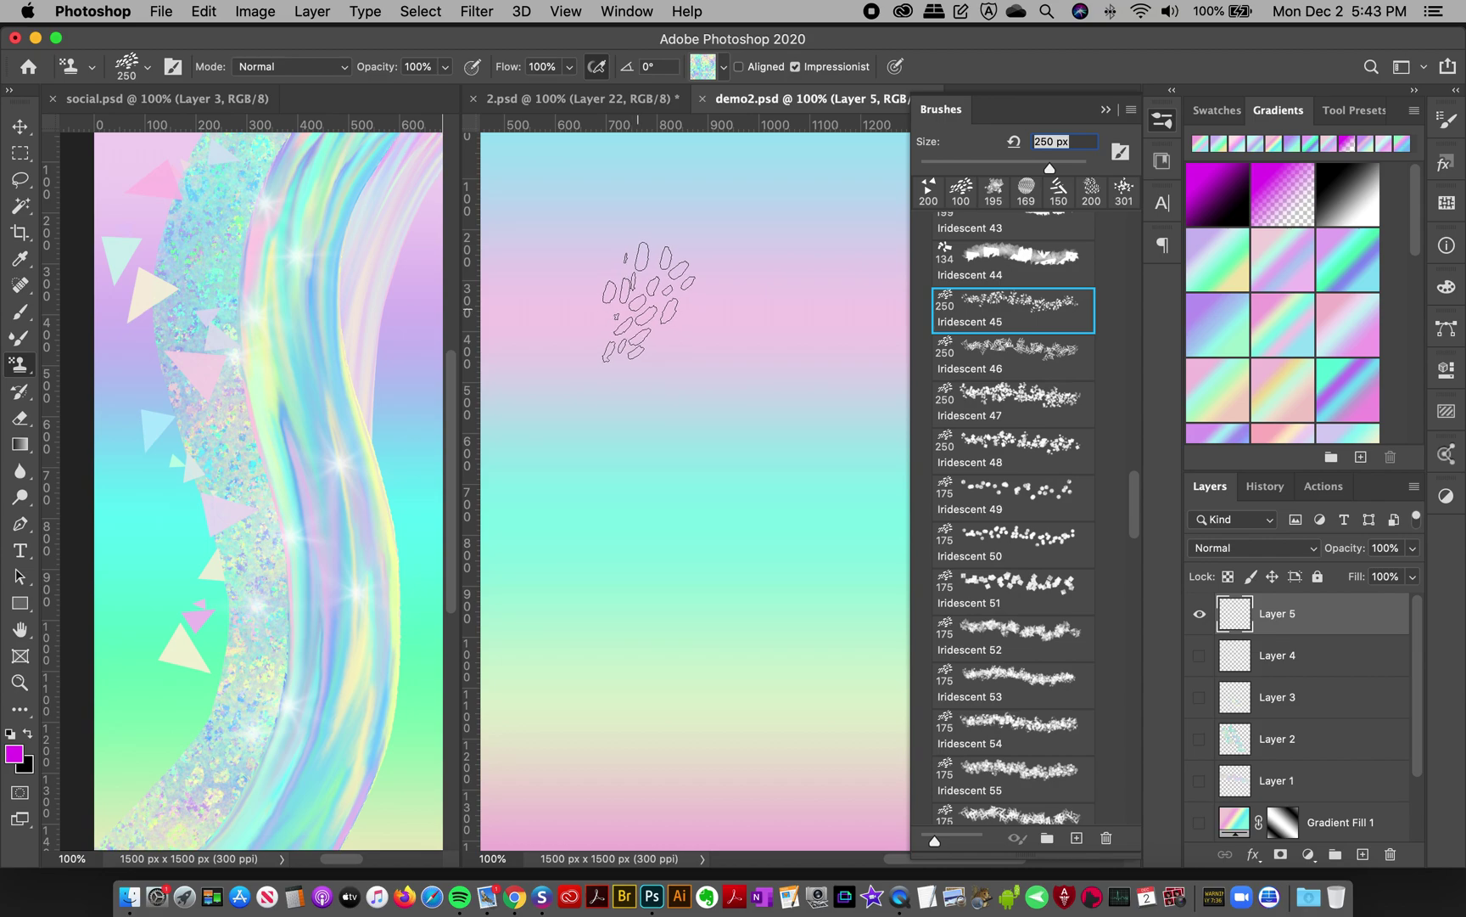
left_click_drag(662, 316, 726, 562)
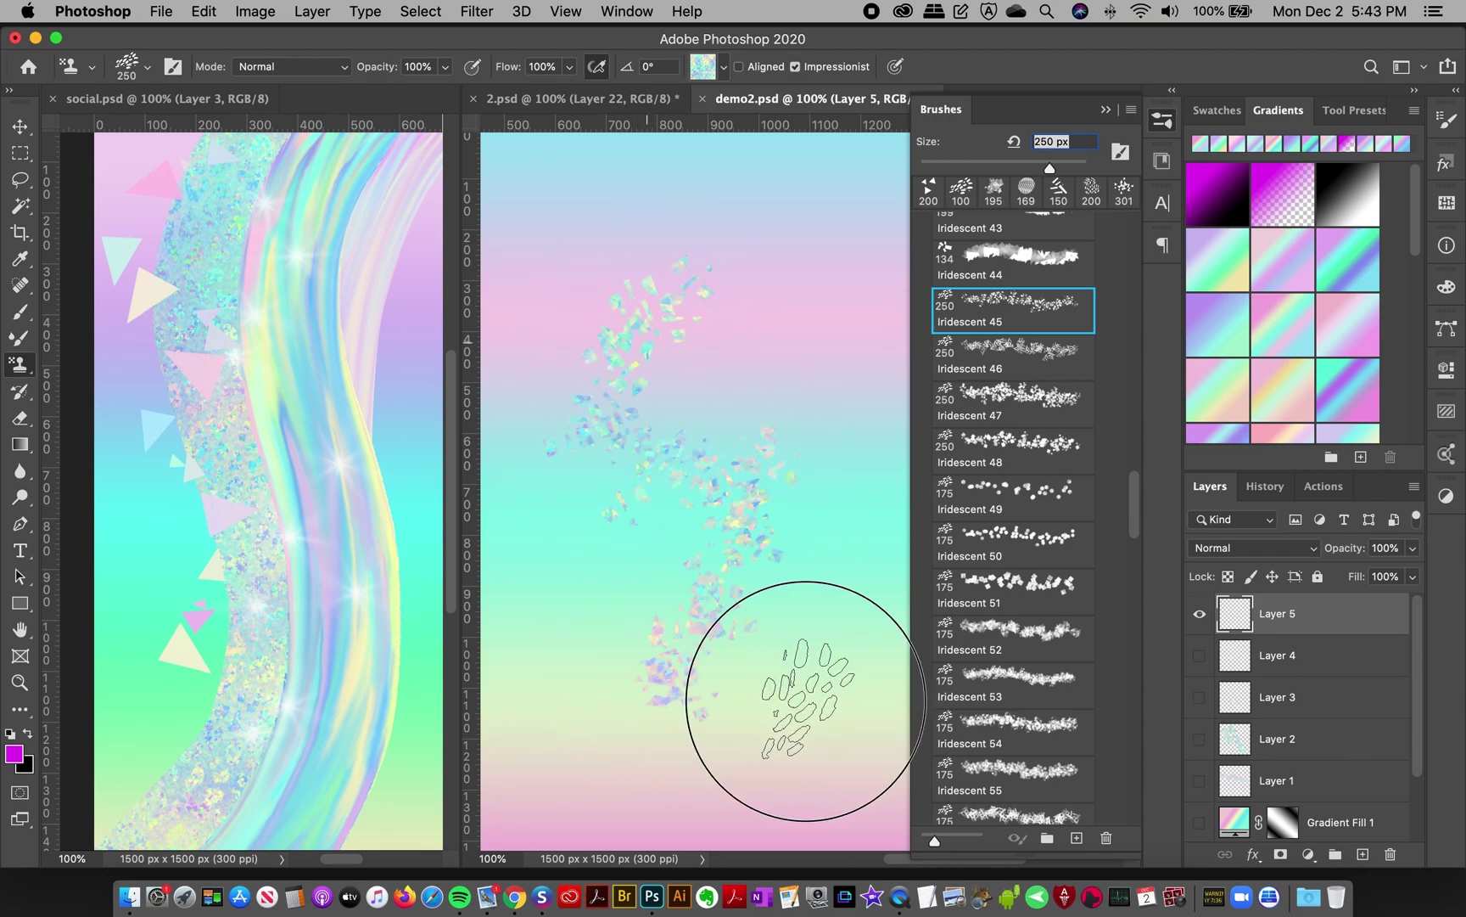
left_click_drag(727, 561, 848, 722)
key("ctrl+z")
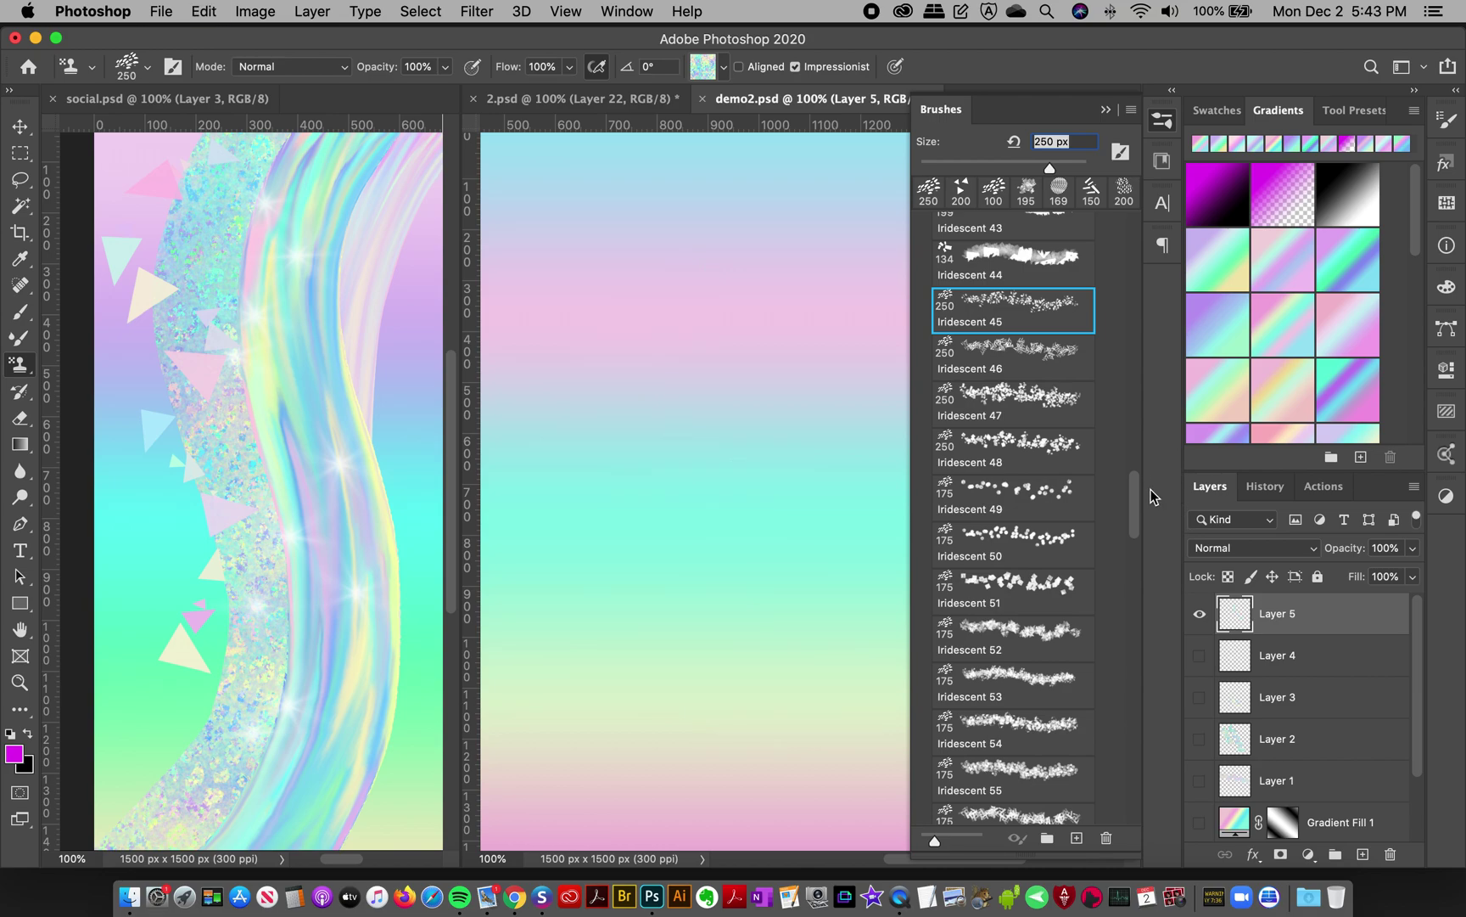
mouse_move(1133, 510)
left_mouse_down()
mouse_move(1124, 591)
mouse_move(1138, 527)
mouse_move(1138, 547)
left_mouse_up()
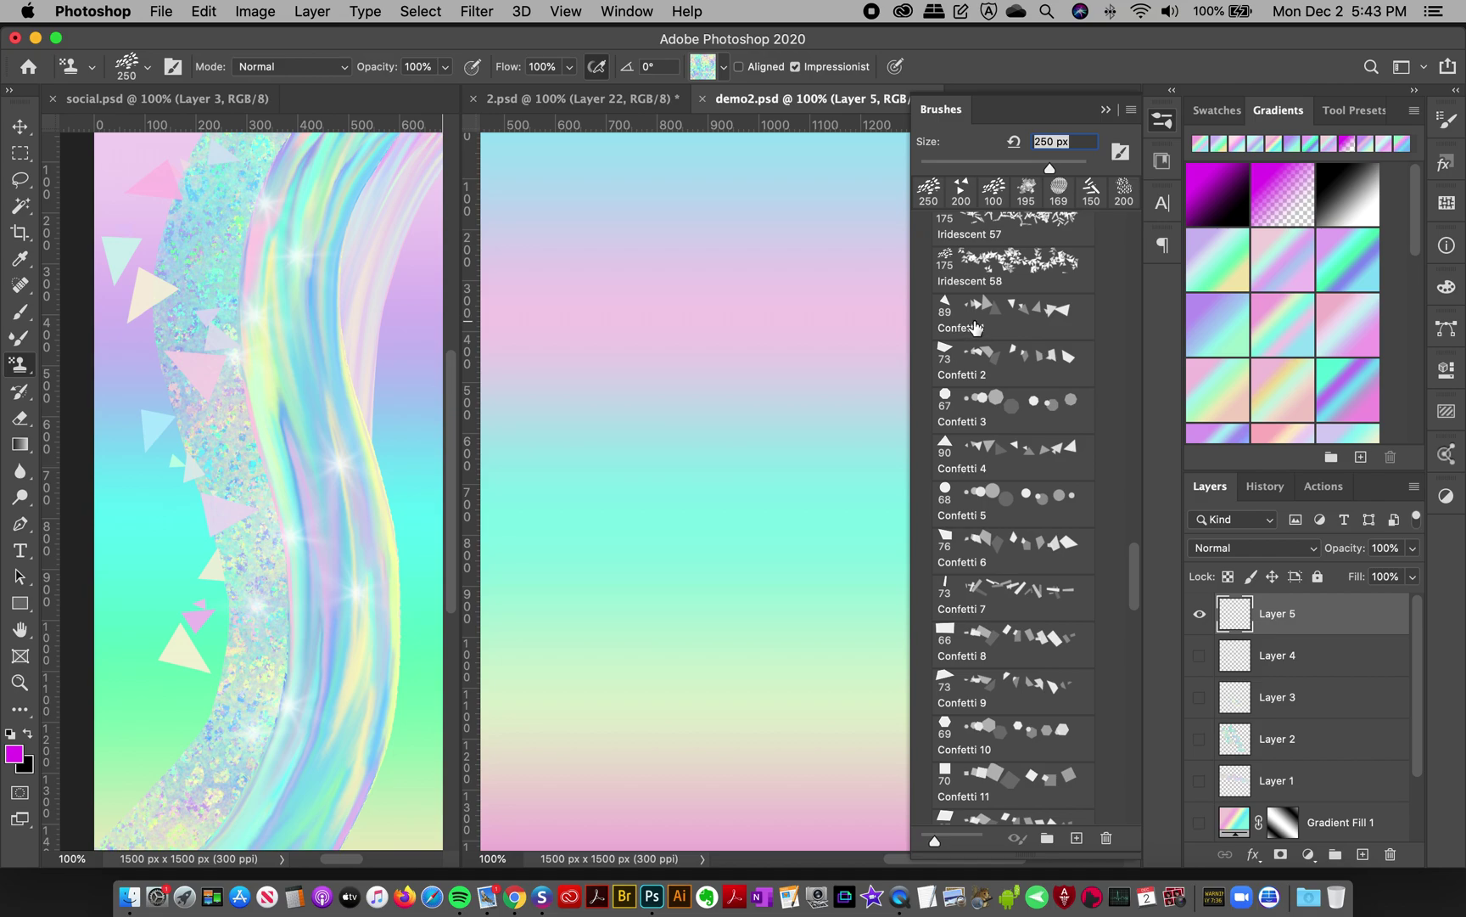
Step: Scatter Confetti 1 triangles from the upper canvas to the middle
left_click(977, 330)
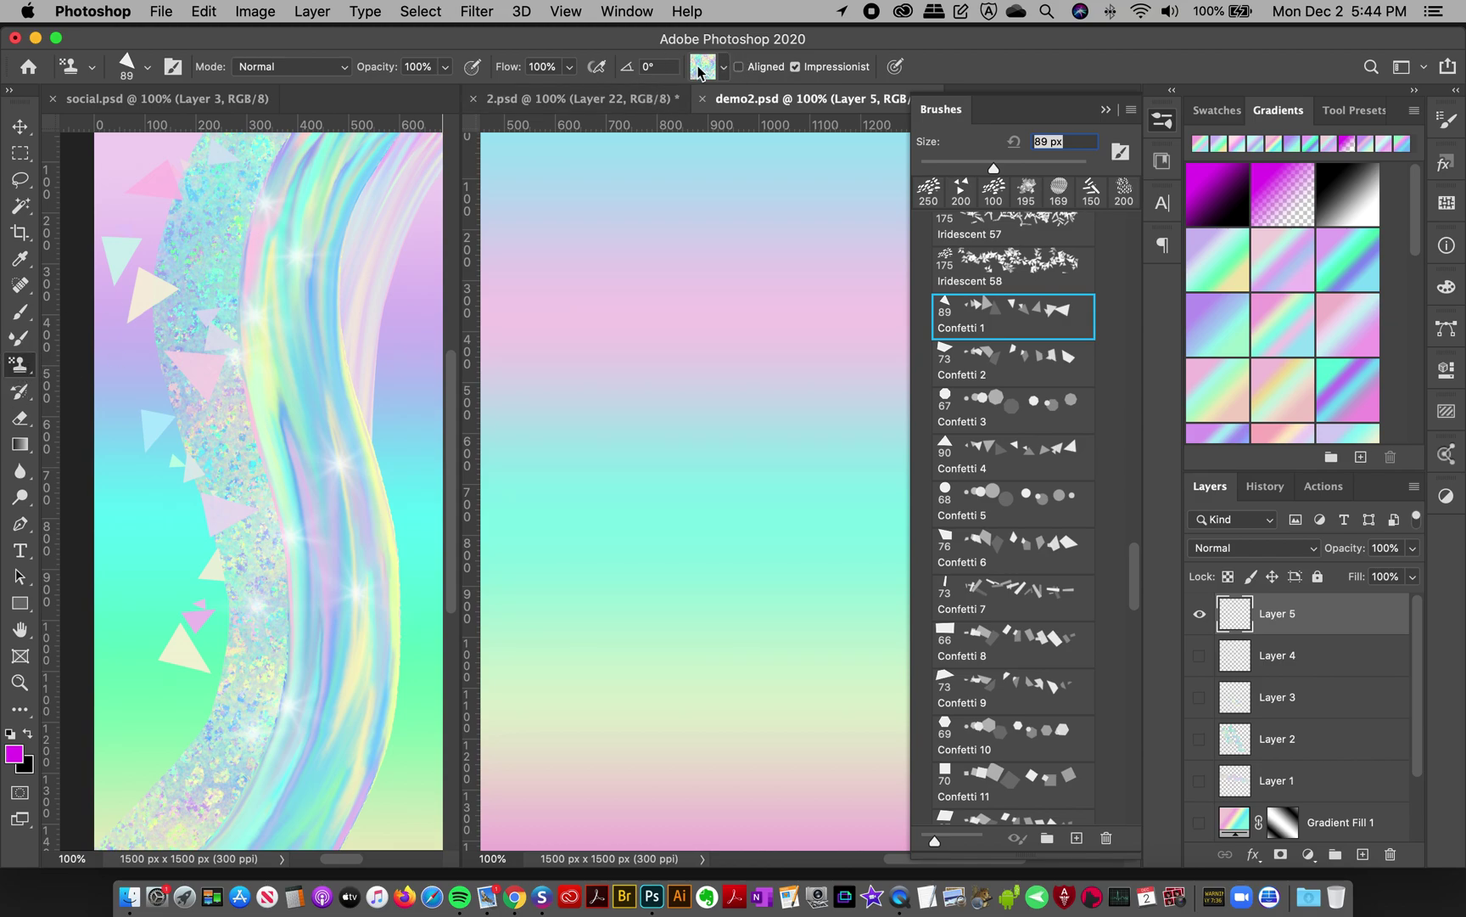
left_click(701, 67)
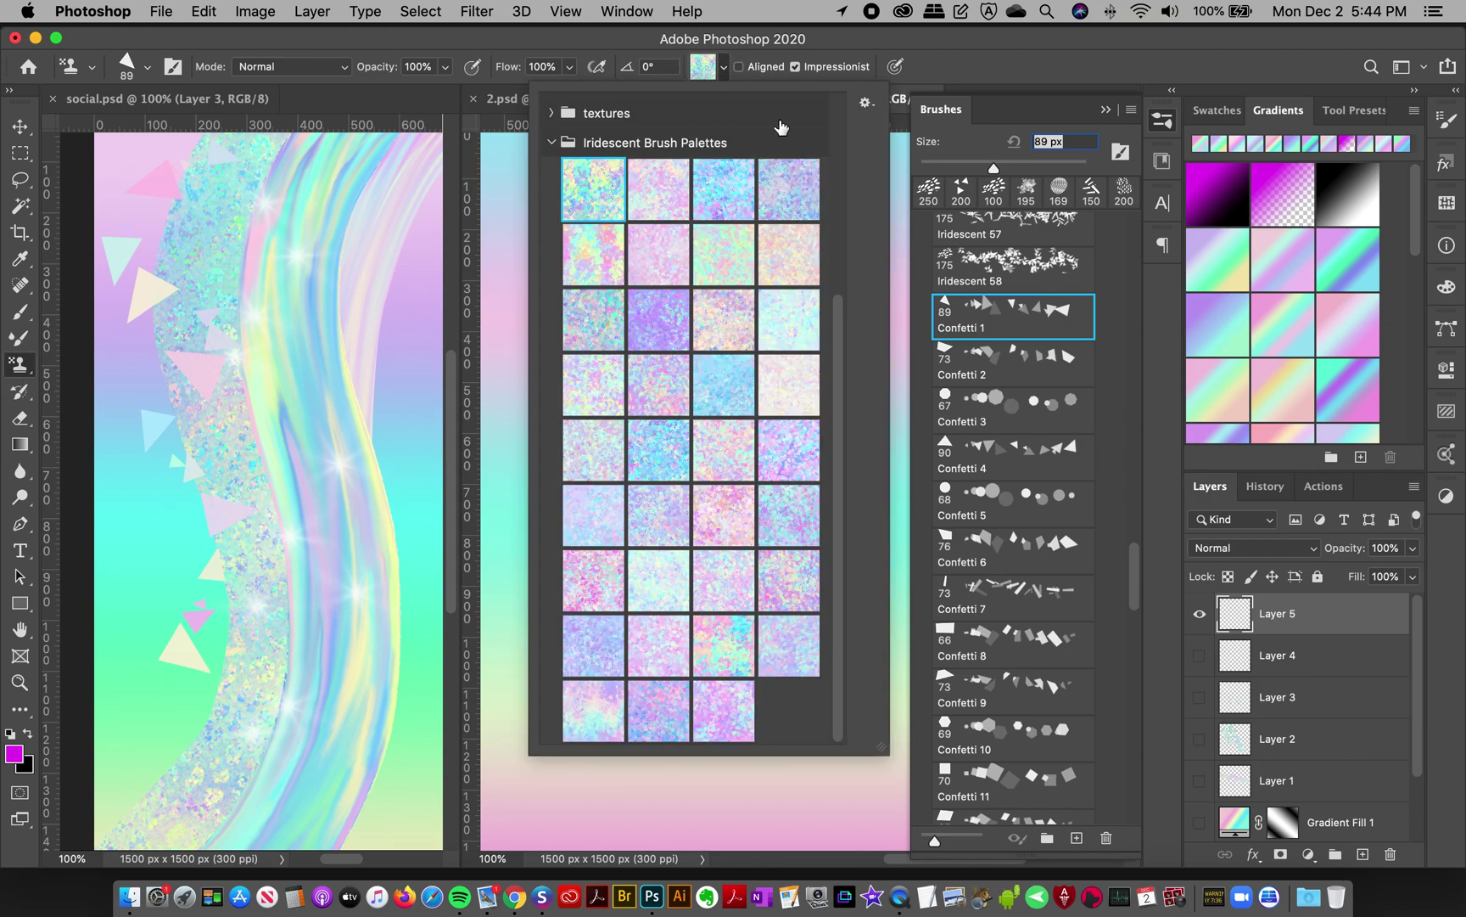
left_click(944, 70)
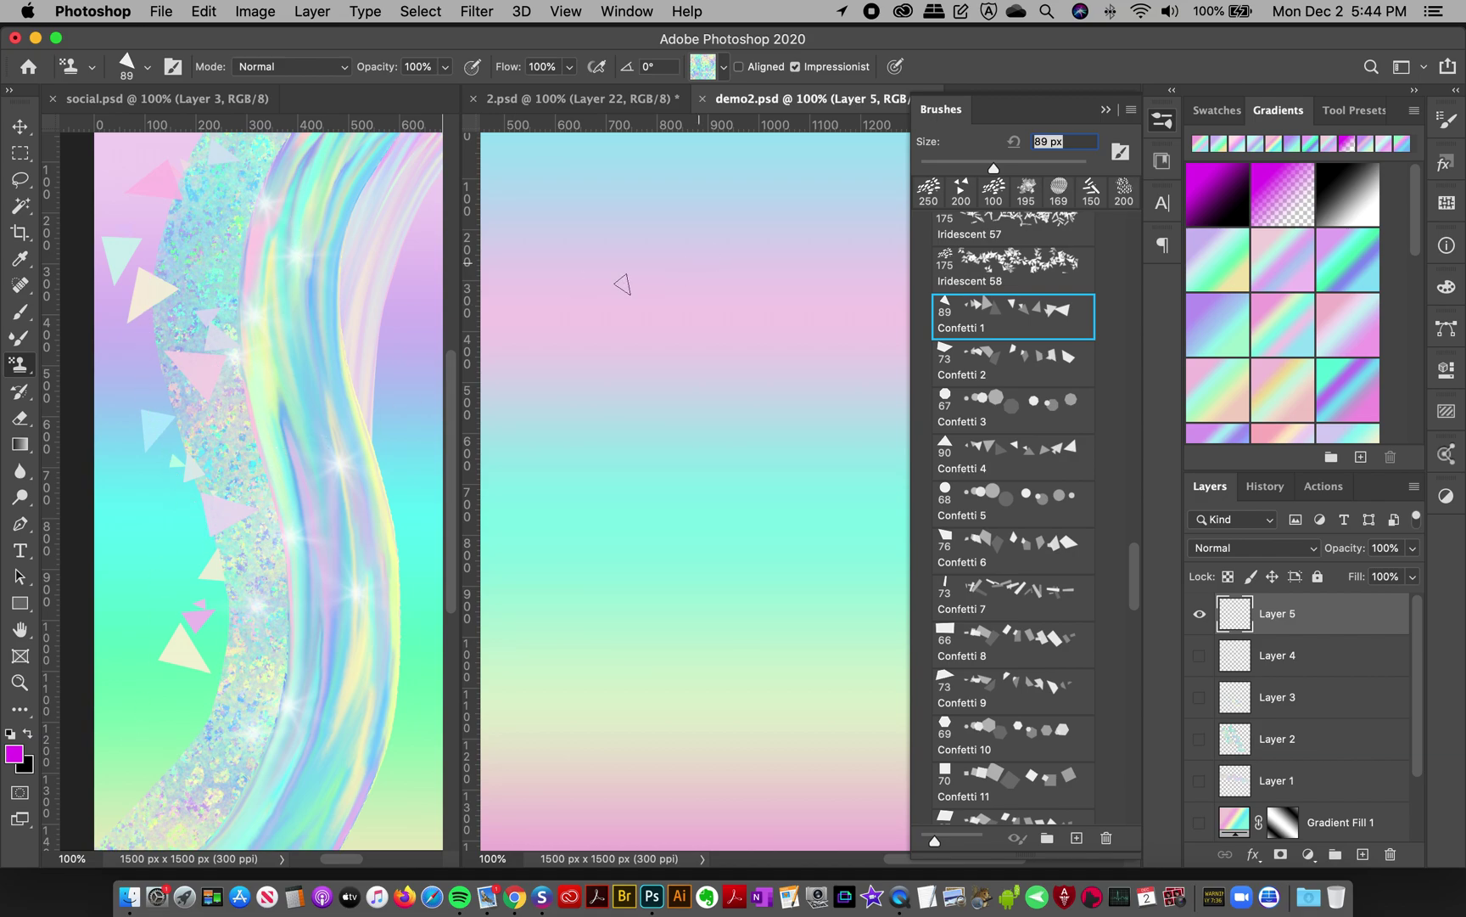
left_click_drag(623, 285, 733, 512)
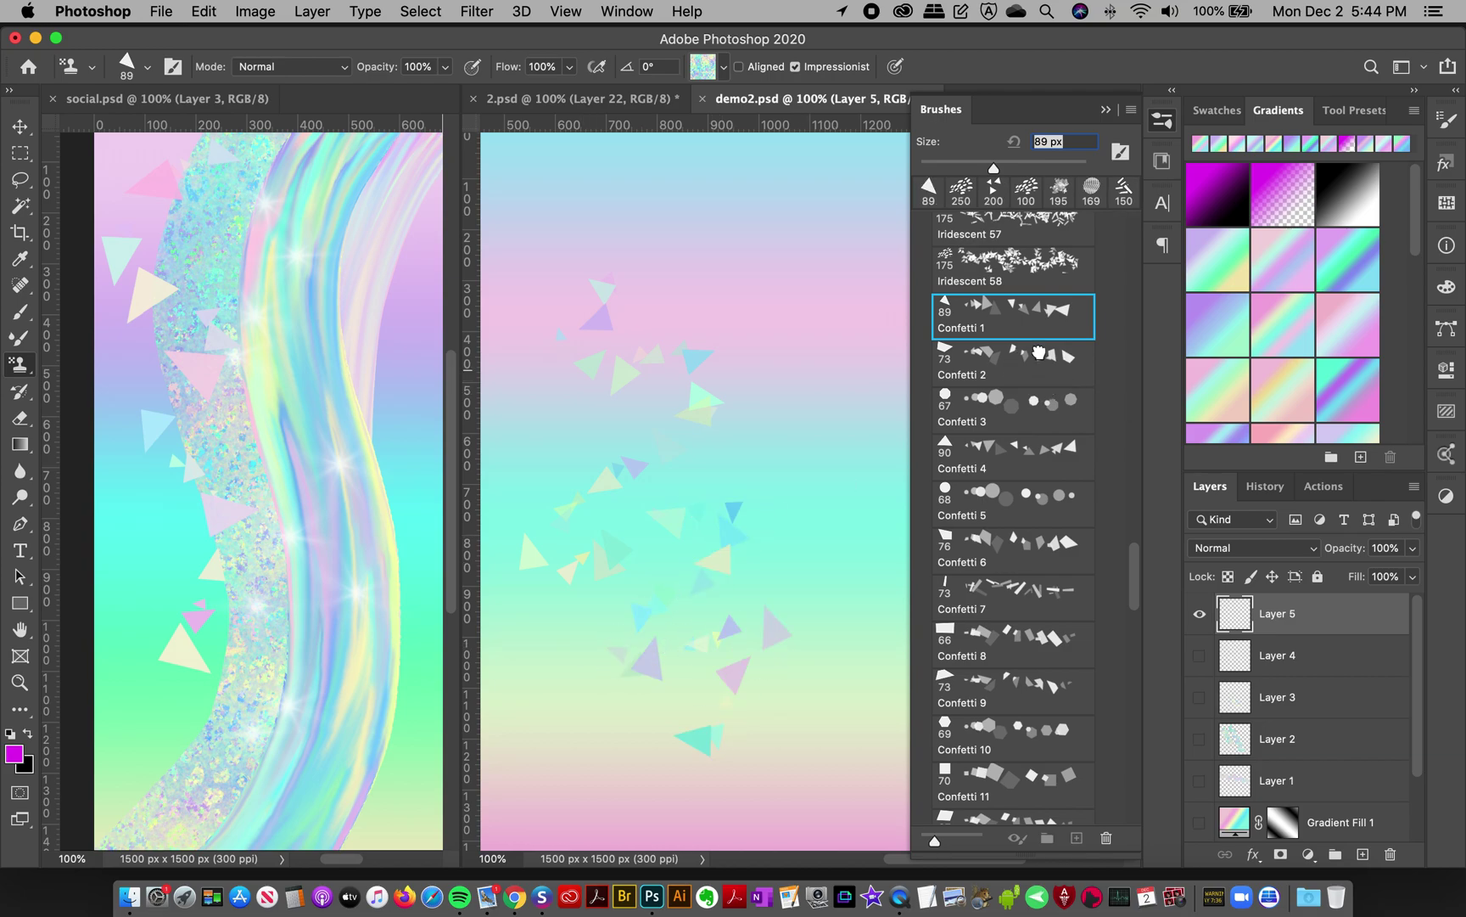
Step: Add Confetti 2 shapes across the upper right, middle-right and top-left
left_click(1037, 356)
left_click_drag(792, 214, 839, 311)
left_click_drag(738, 244, 837, 475)
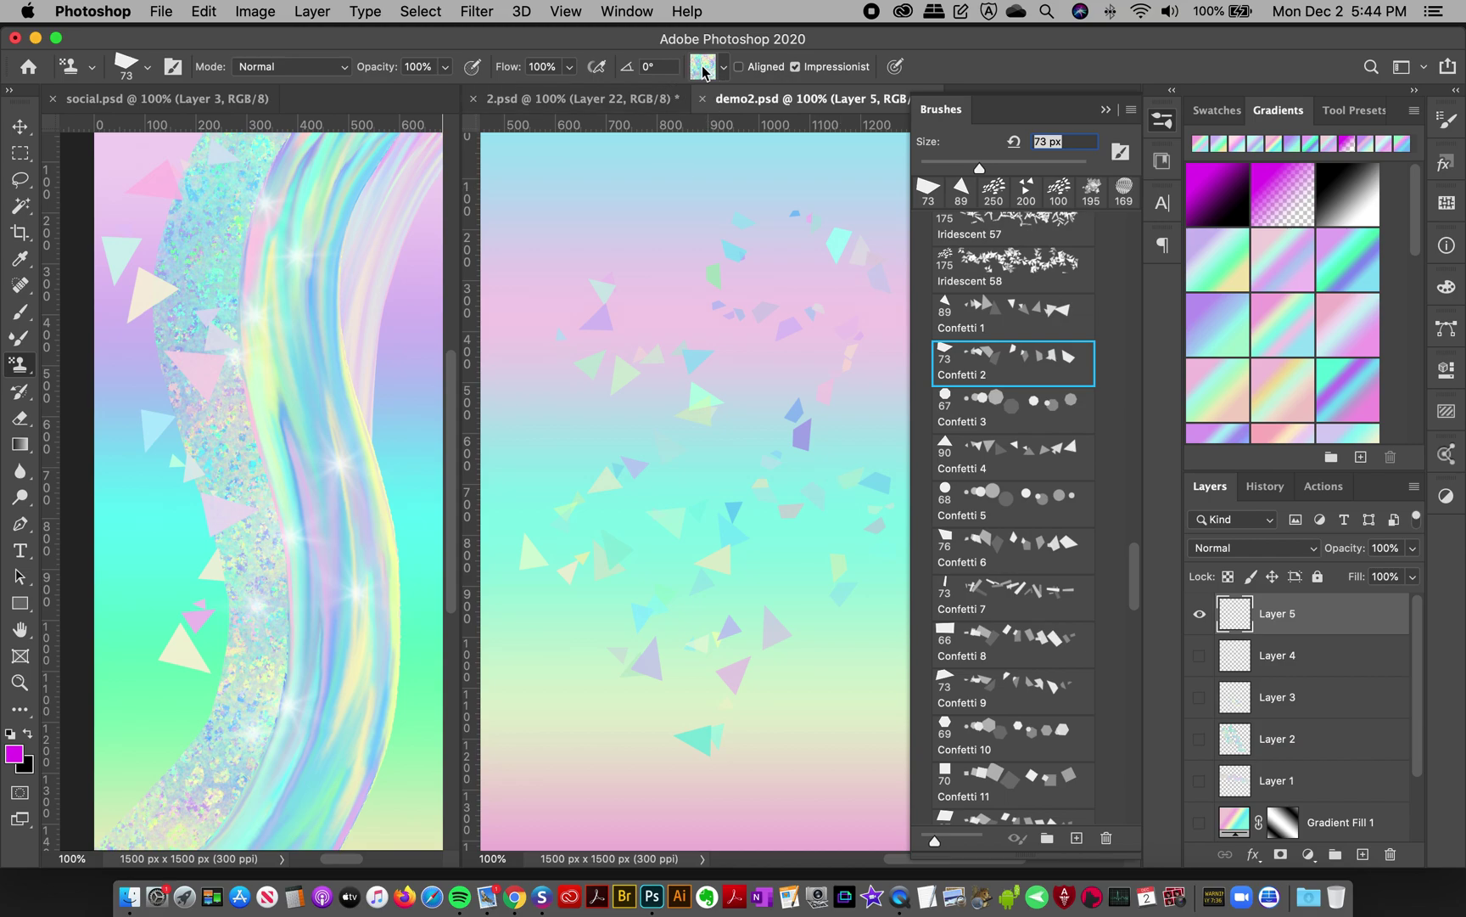
left_click_drag(655, 172, 660, 562)
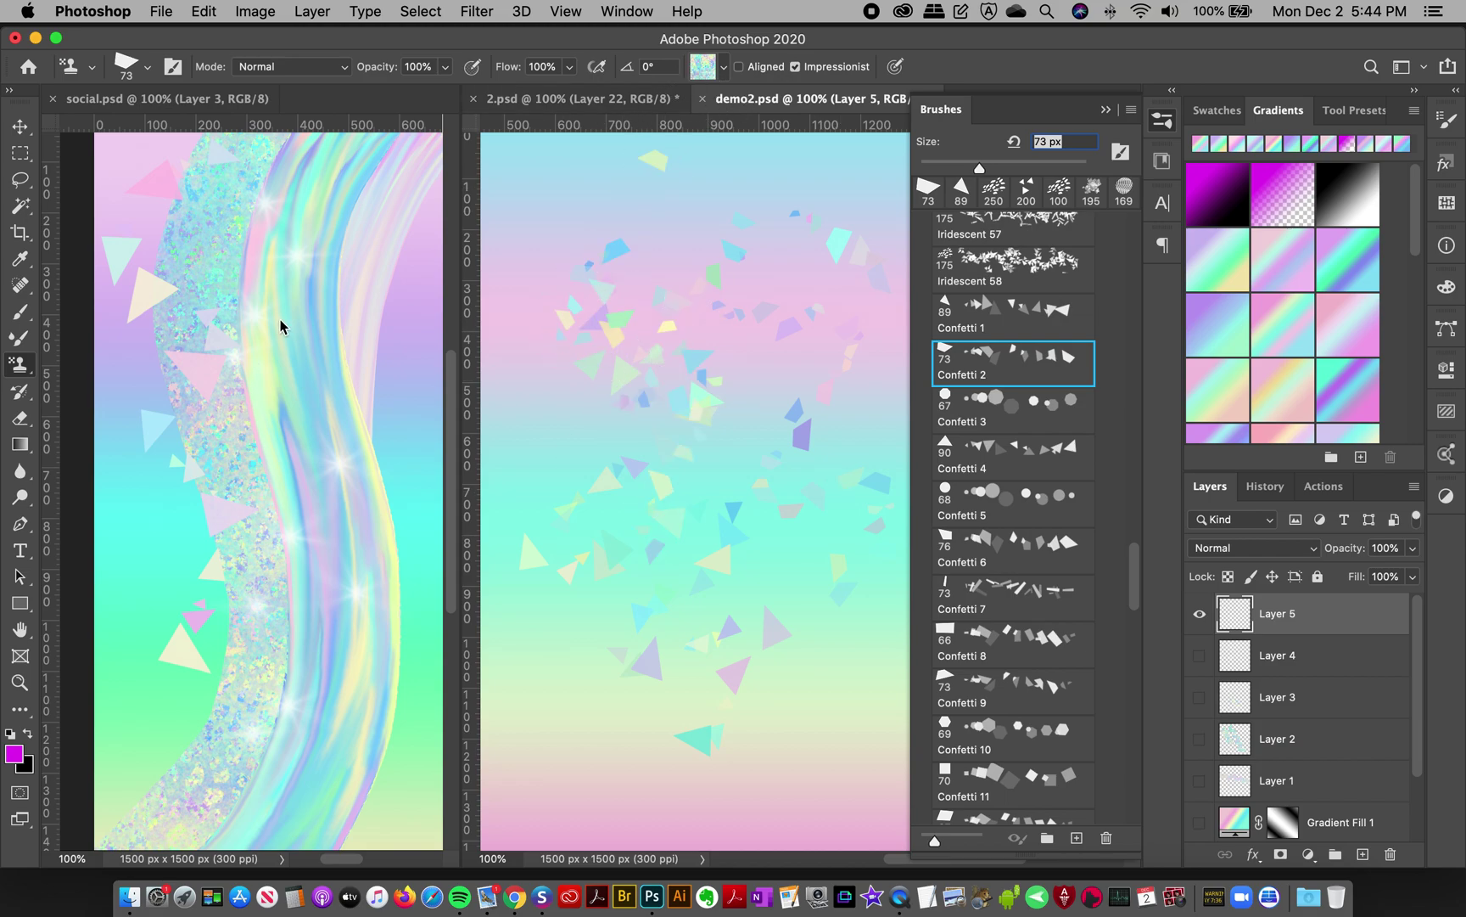
left_click_drag(1134, 572, 1133, 645)
Step: Select Confetti 15 and delete the existing confetti strokes from the layer
left_click(1003, 470)
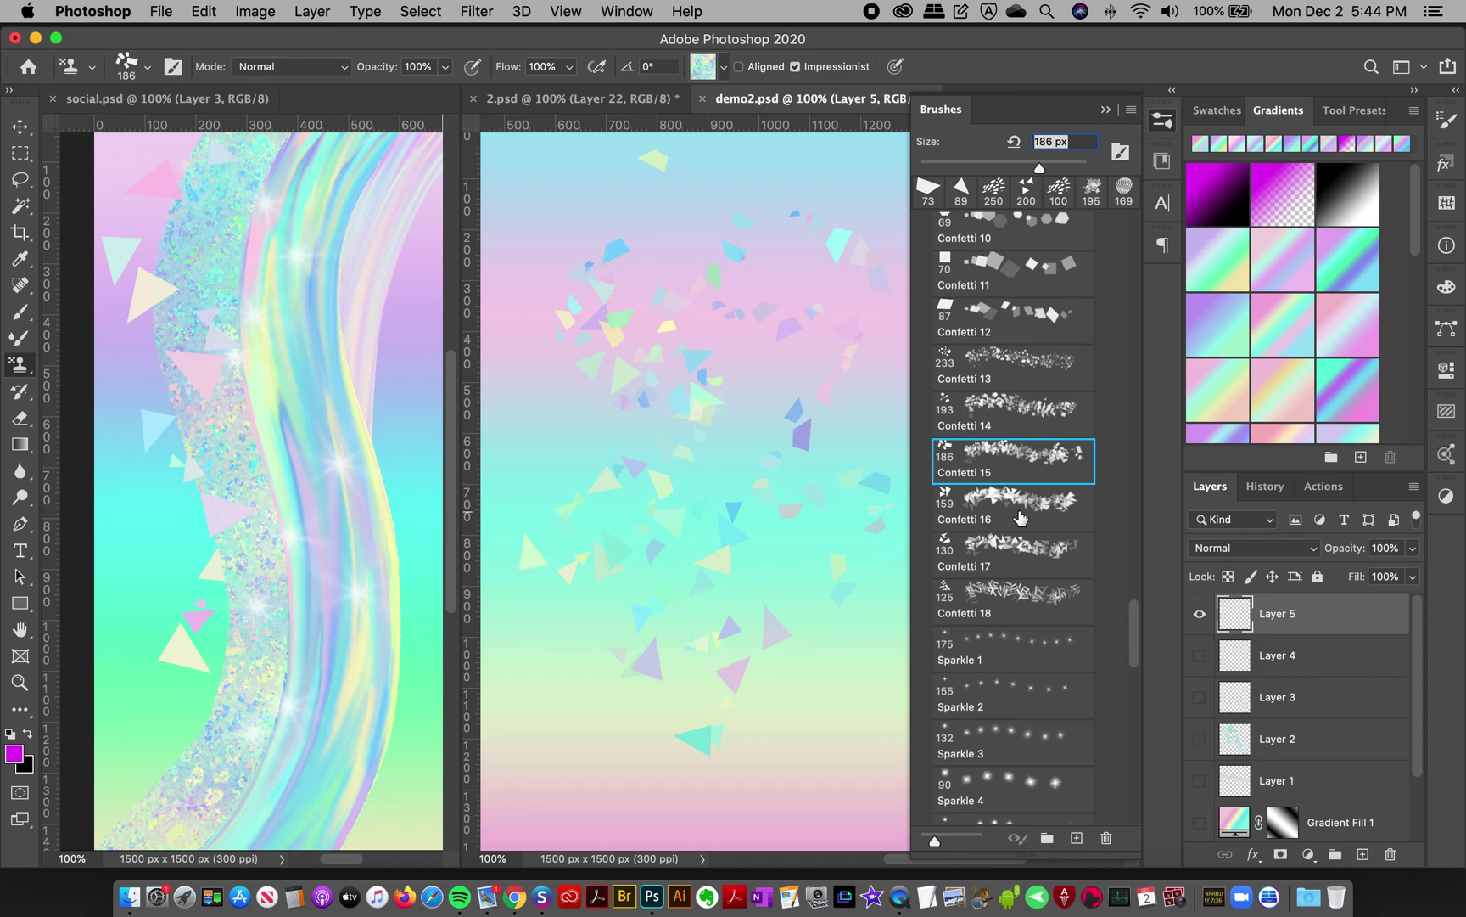
key("cmd+a")
key("Delete")
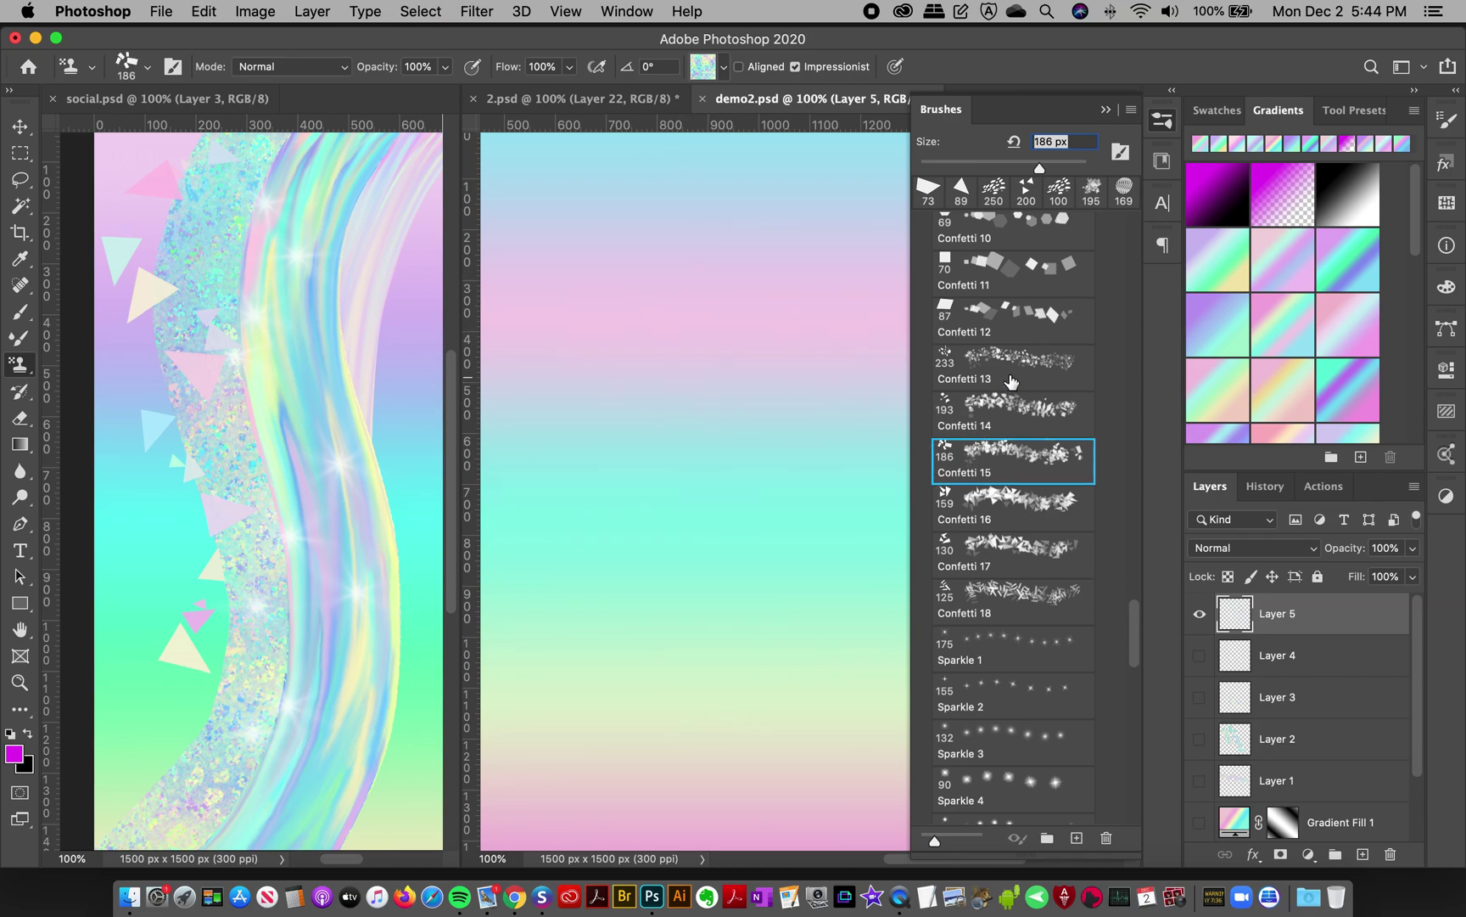
Step: Try Confetti 13 and Confetti 17 strokes on demo2, then undo them
left_click(1011, 376)
left_click_drag(587, 367, 578, 309)
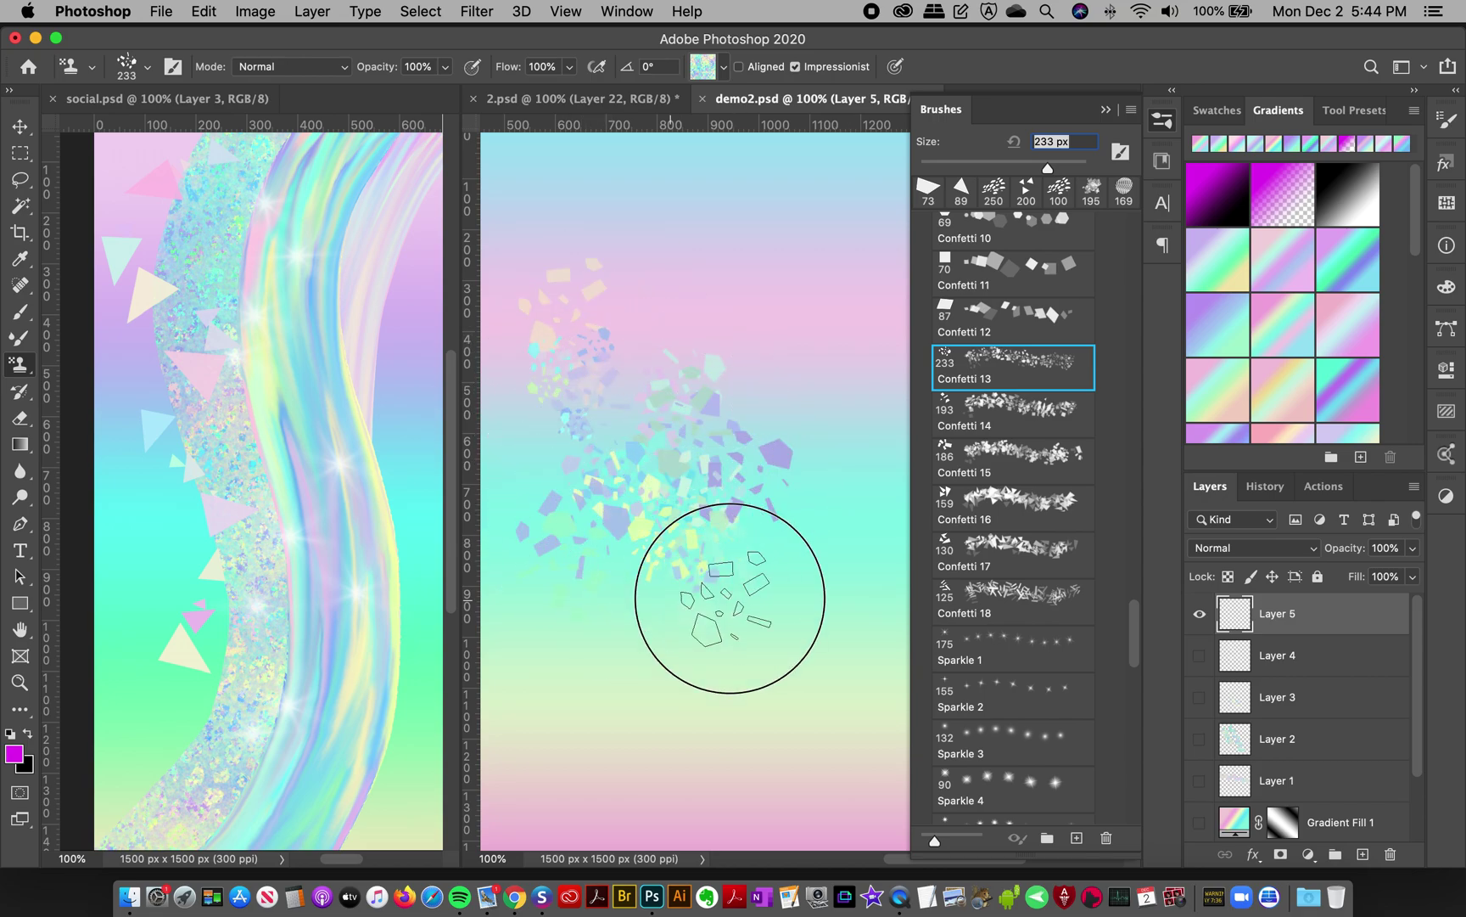
left_click_drag(582, 427, 662, 452)
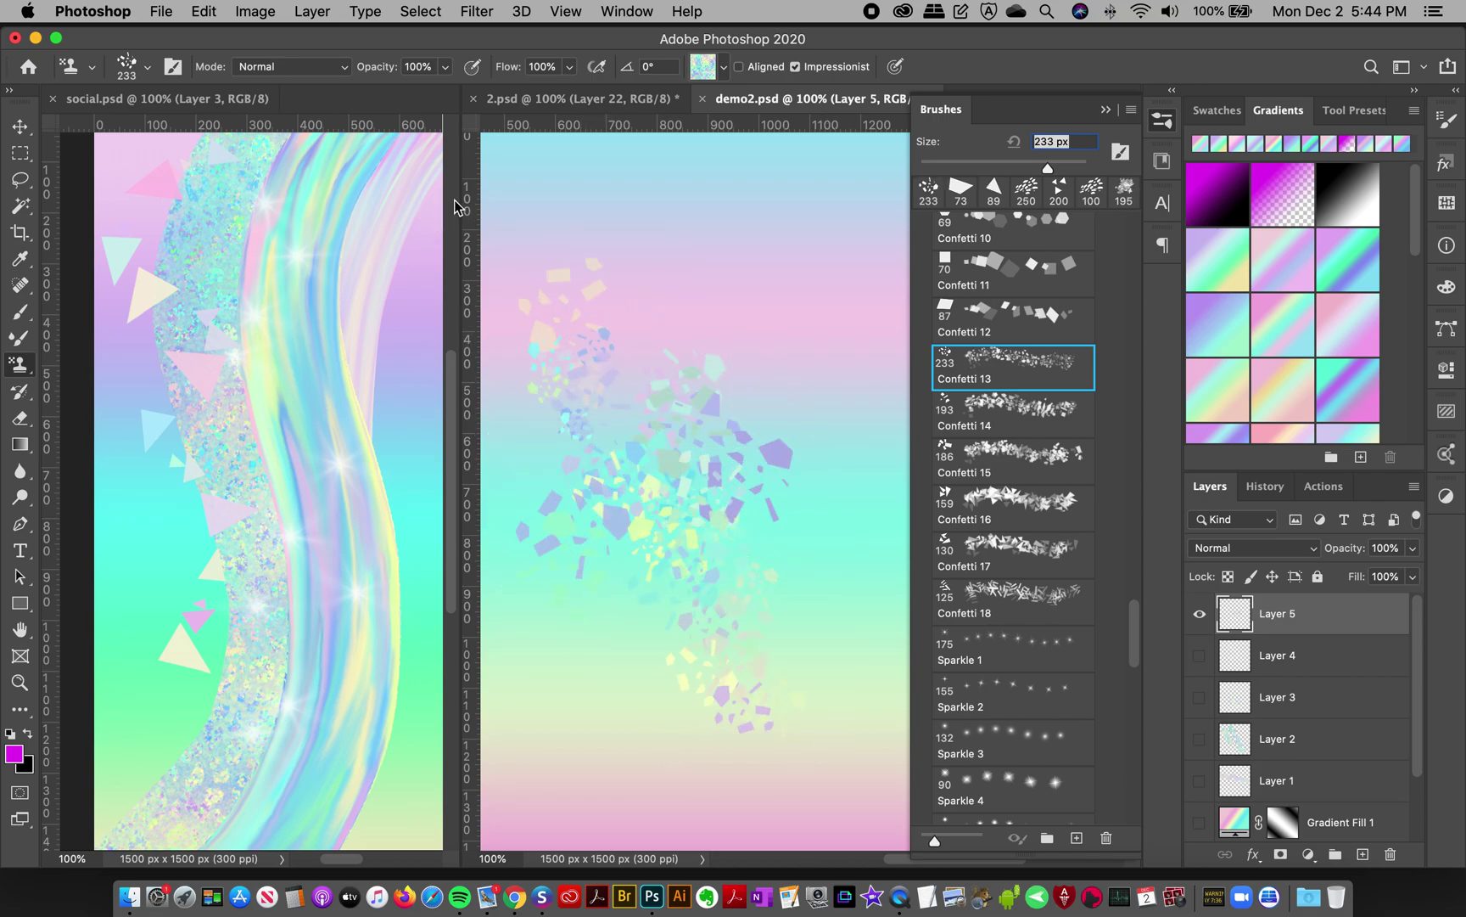
left_click(1014, 550)
mouse_move(803, 229)
left_mouse_down()
mouse_move(780, 290)
mouse_move(786, 343)
mouse_move(786, 246)
mouse_move(838, 328)
mouse_move(847, 446)
mouse_move(820, 562)
left_mouse_up()
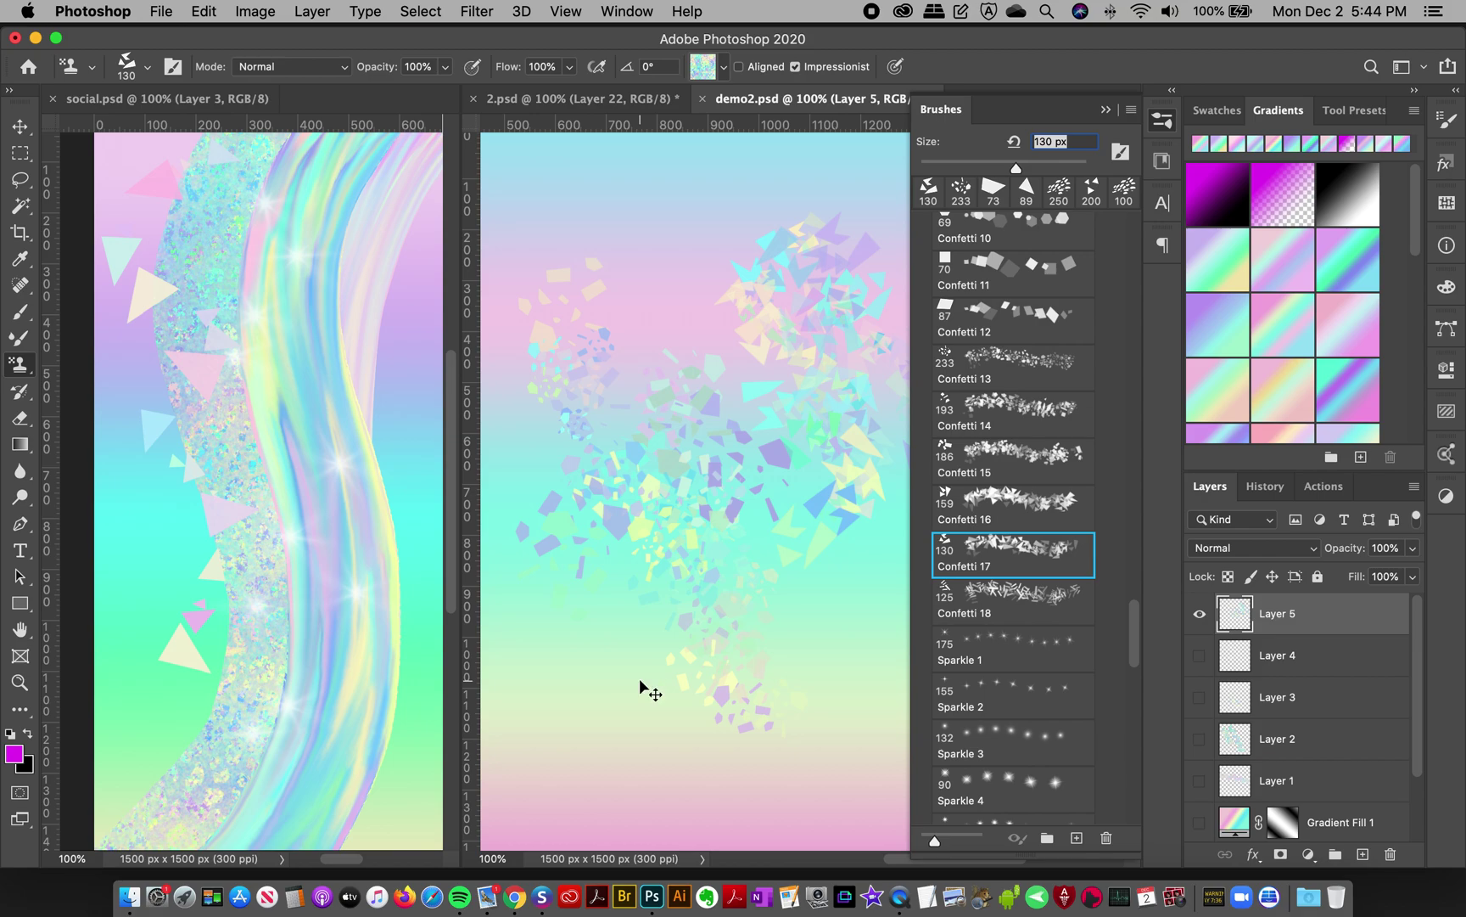
key("super+z")
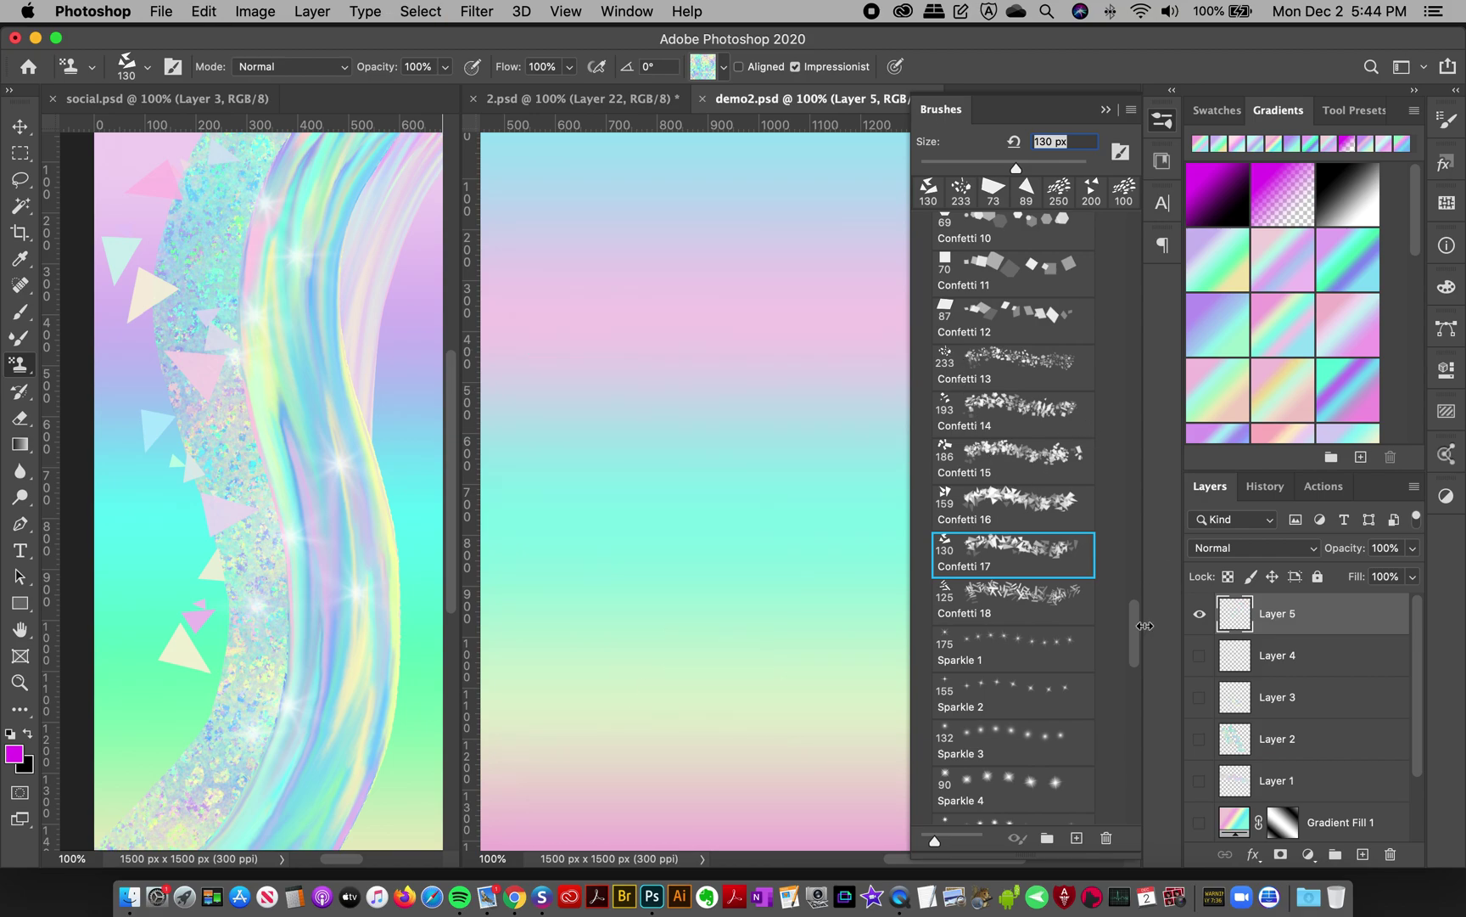
left_click_drag(1138, 633, 1108, 743)
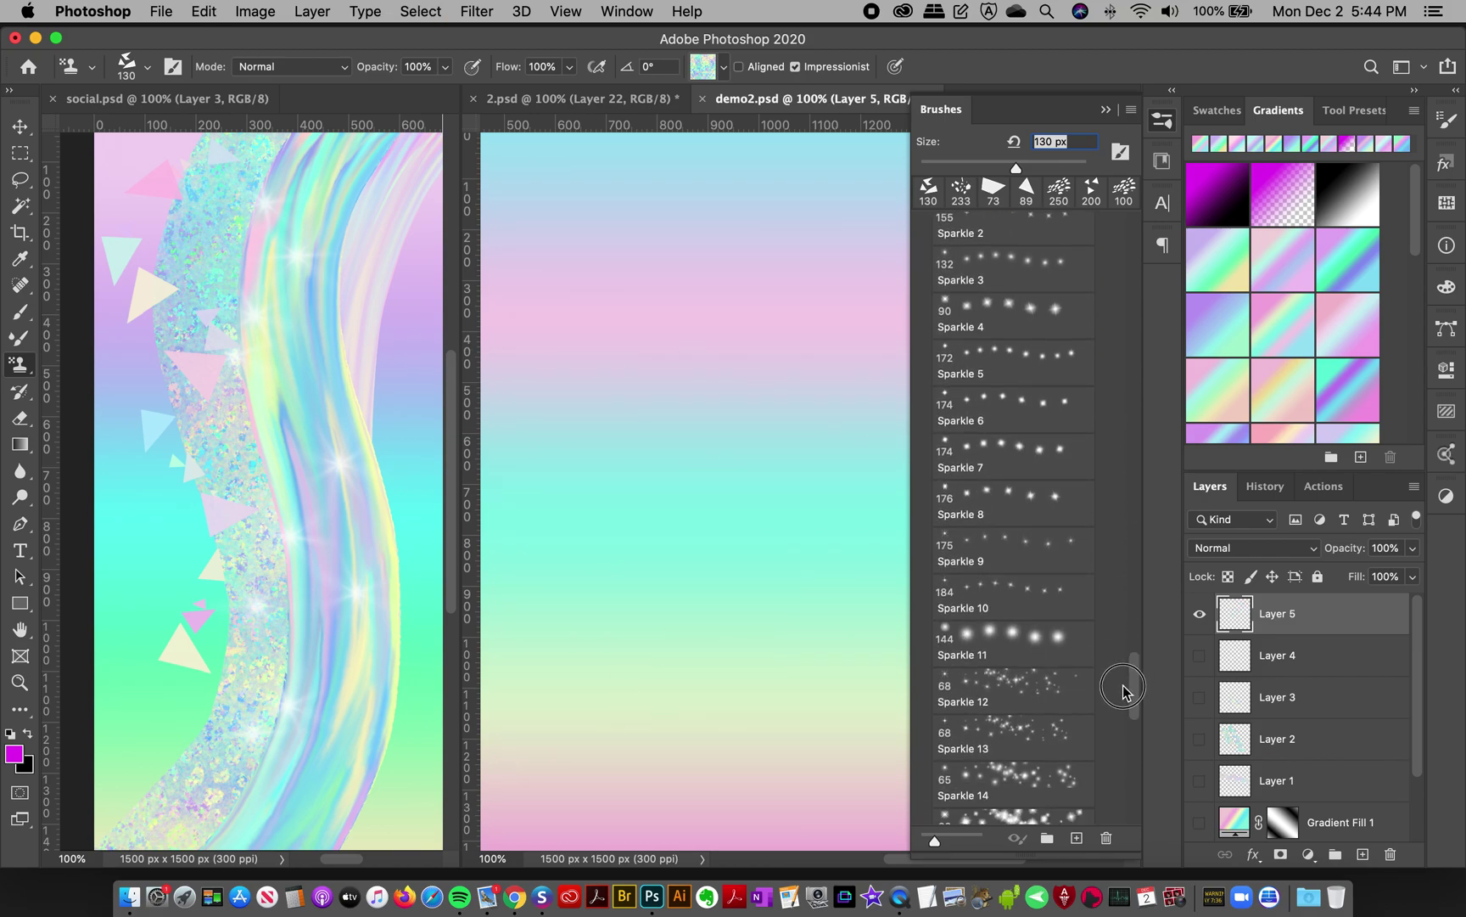
scroll(1108, 743, "down", 3)
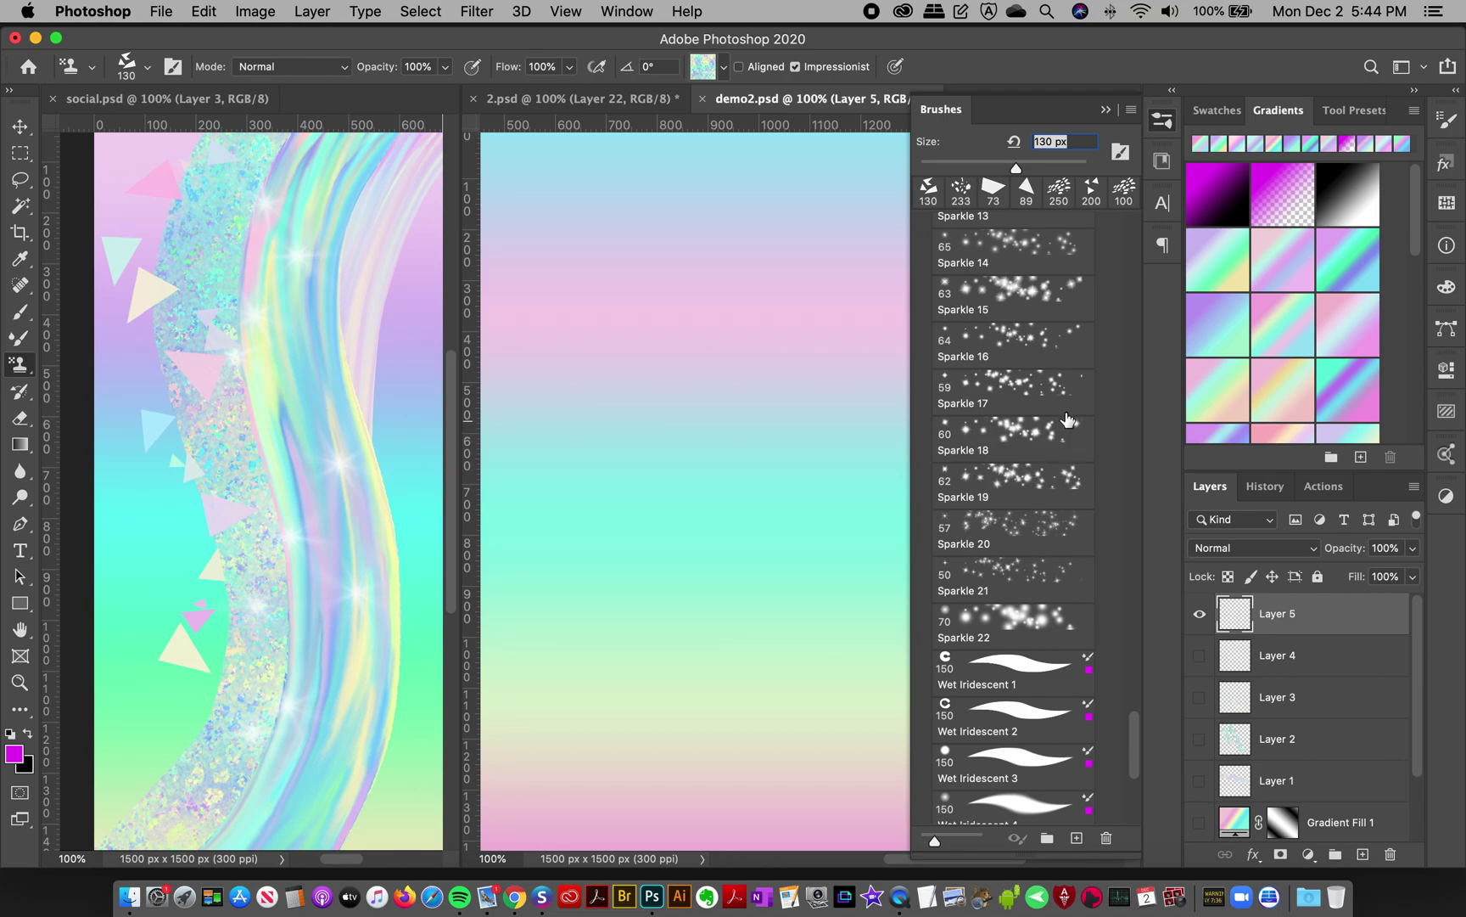
Step: Select the Sparkle 15 (63 px) brush and check the stamp pattern in use
left_click(1007, 628)
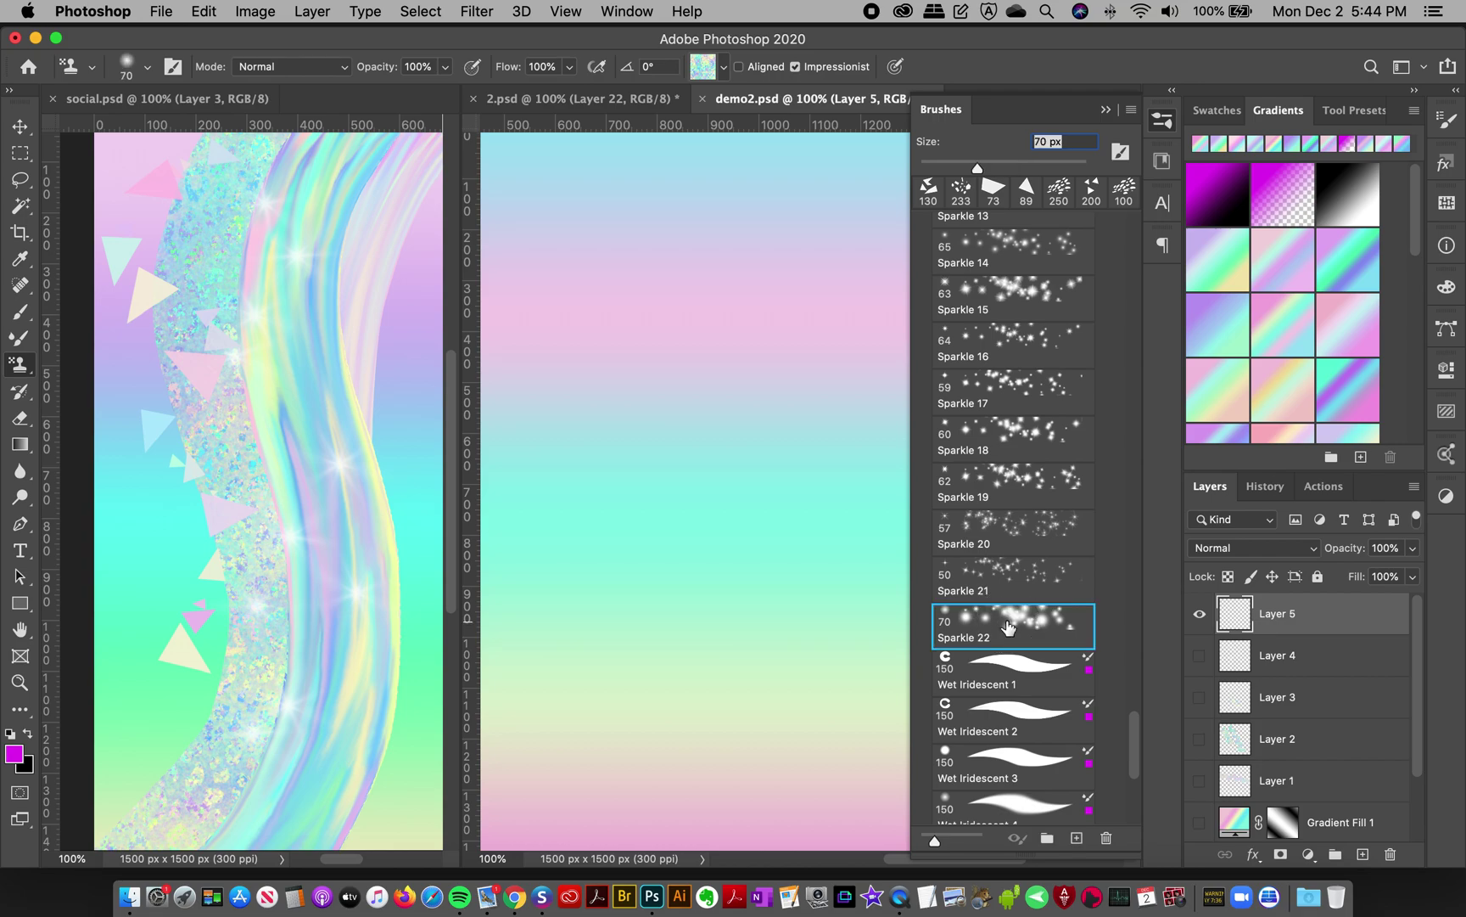
left_click(999, 323)
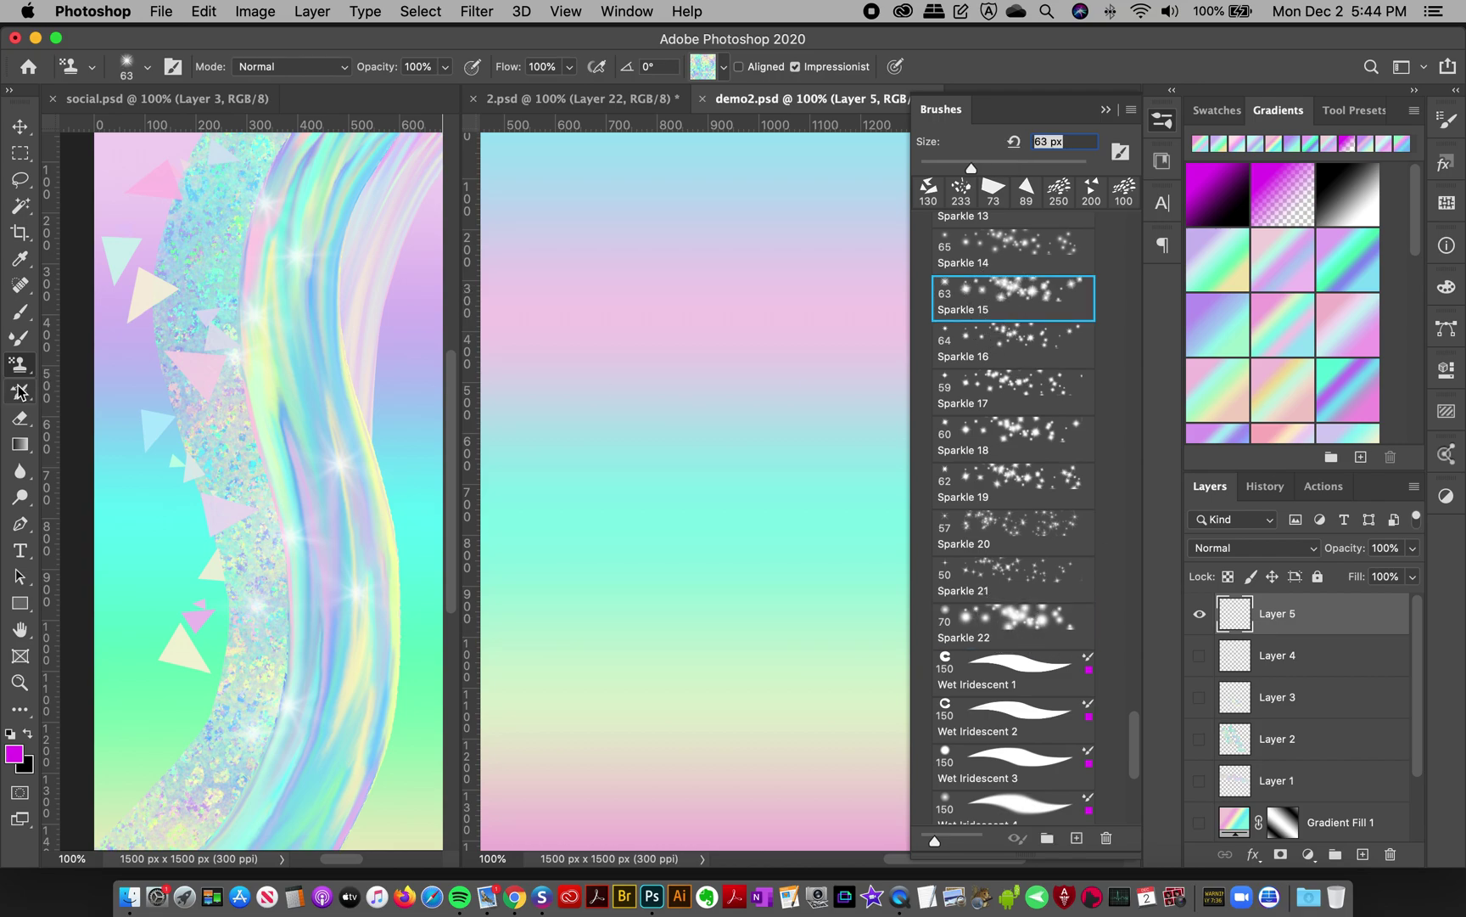
left_click(701, 67)
Step: Paint Pattern Stamp sparkle strokes from the top down the middle of demo2's canvas
left_click(628, 237)
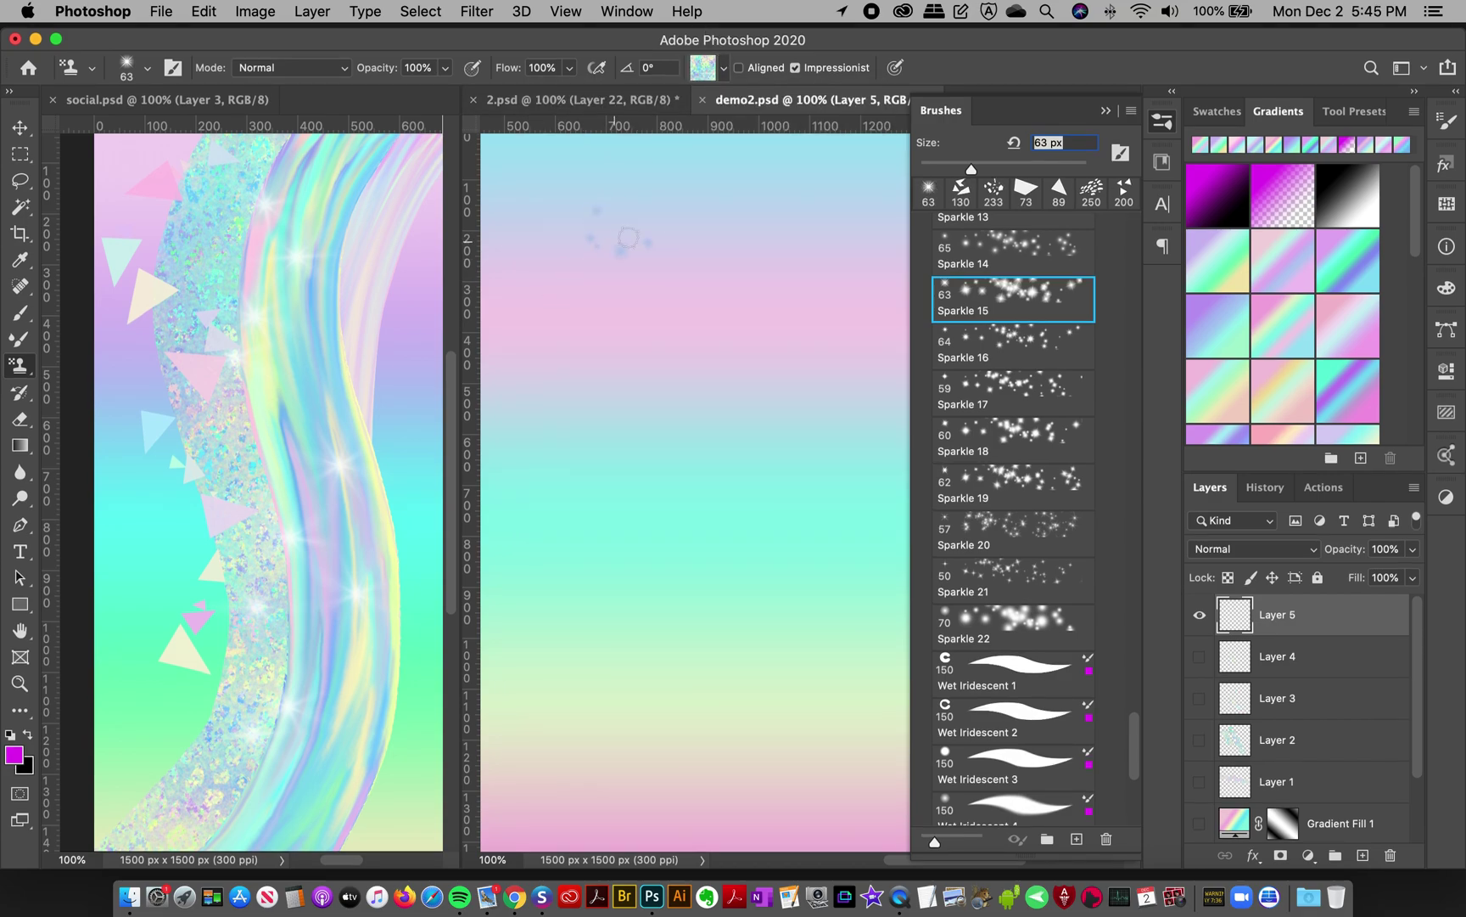
mouse_move(628, 237)
left_mouse_down()
mouse_move(689, 547)
mouse_move(792, 596)
mouse_move(742, 722)
left_mouse_up()
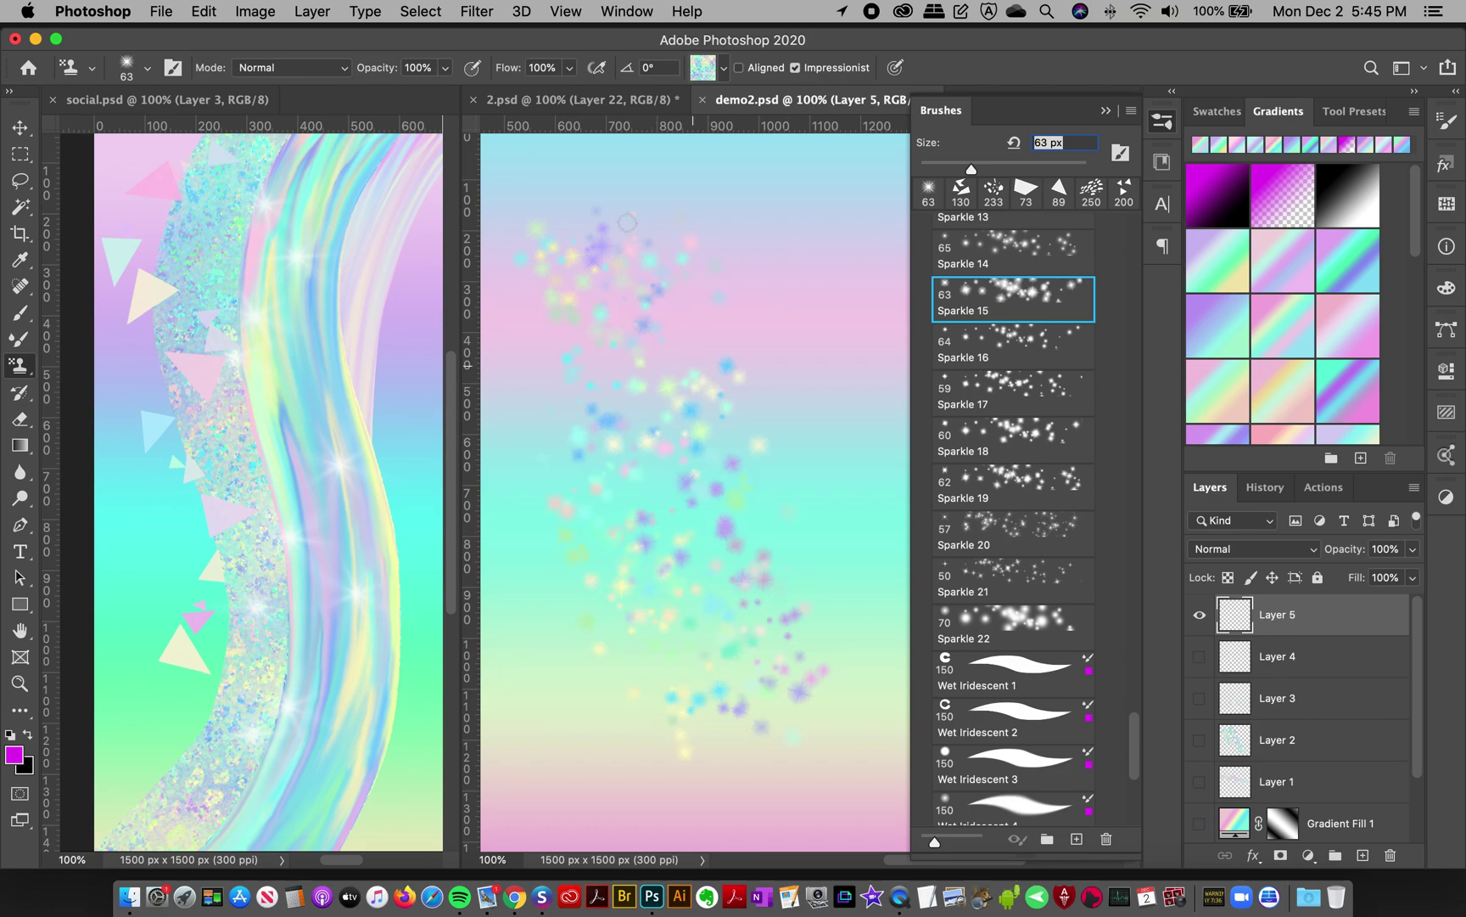
mouse_move(662, 310)
left_mouse_down()
mouse_move(695, 524)
mouse_move(728, 587)
left_mouse_up()
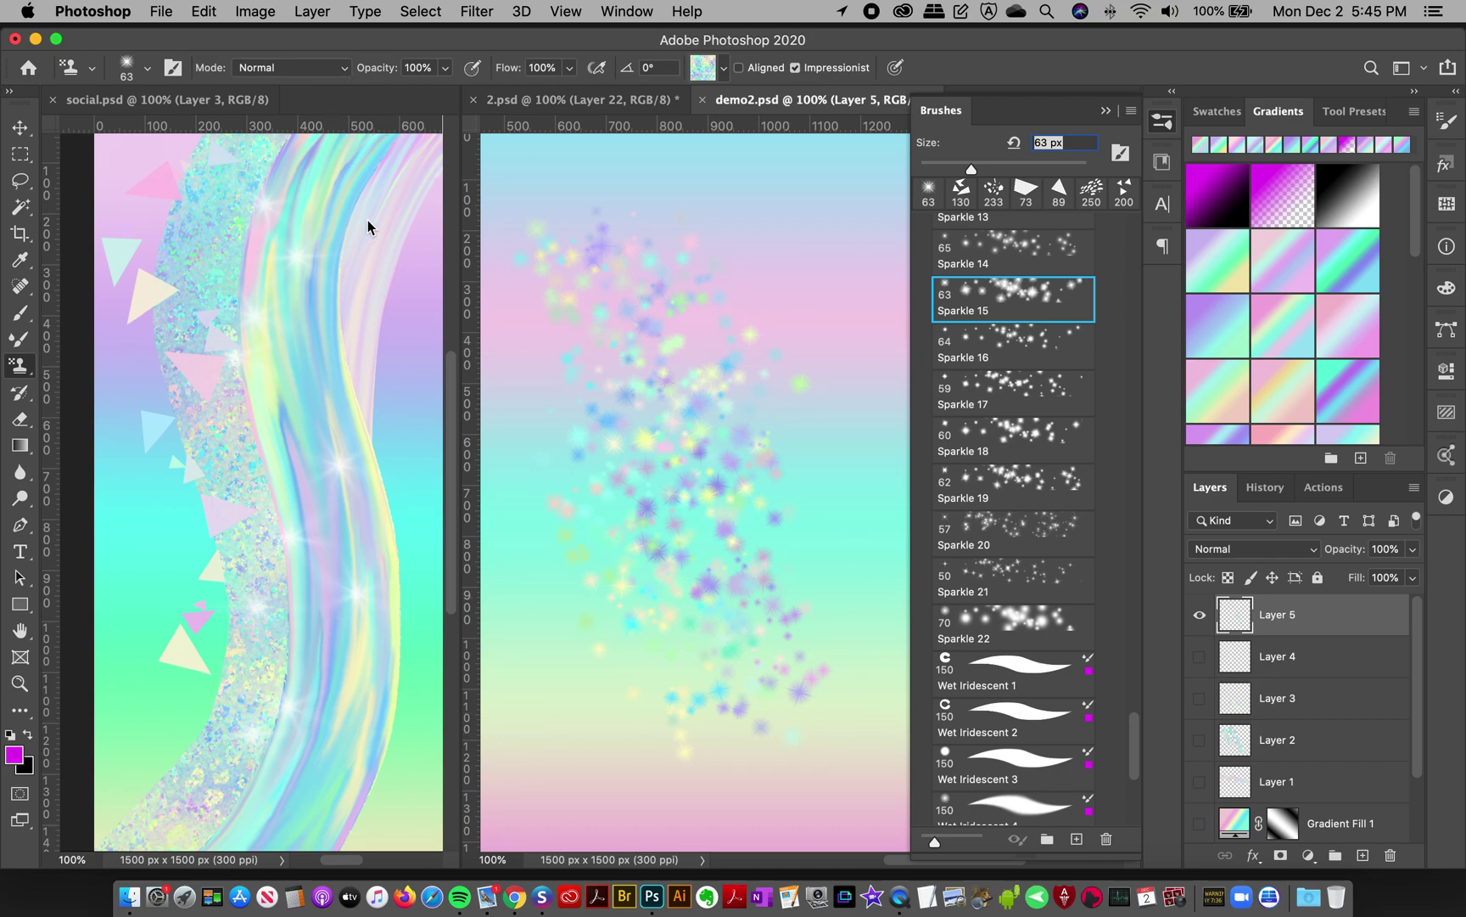
Step: Add a new empty layer above Layer 7 in social.psd
left_click(172, 102)
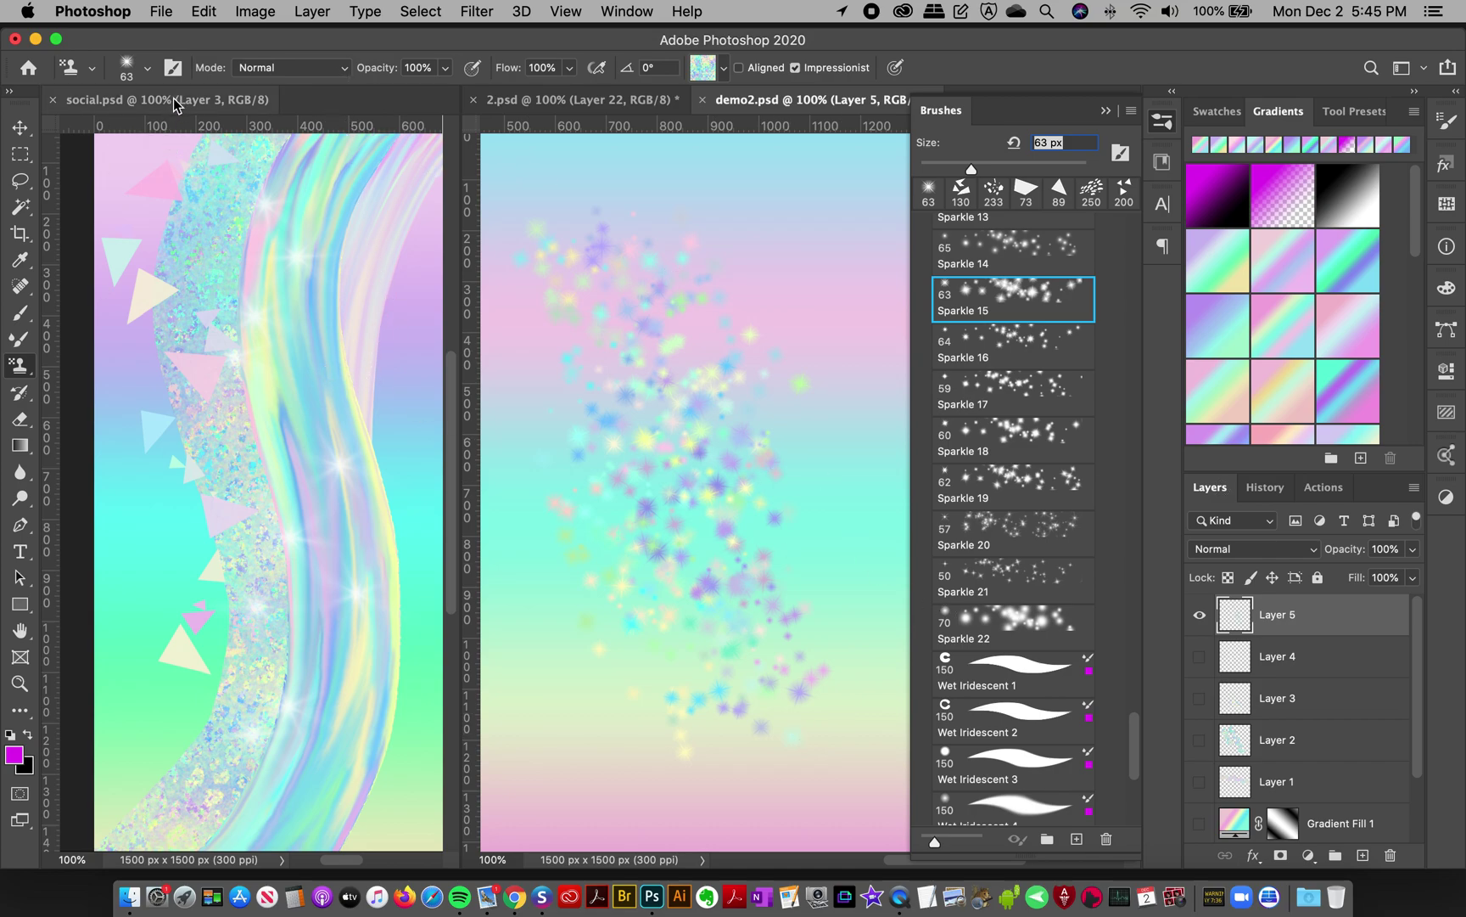
scroll(1416, 704, "down", 1)
scroll(1416, 703, "down", 5)
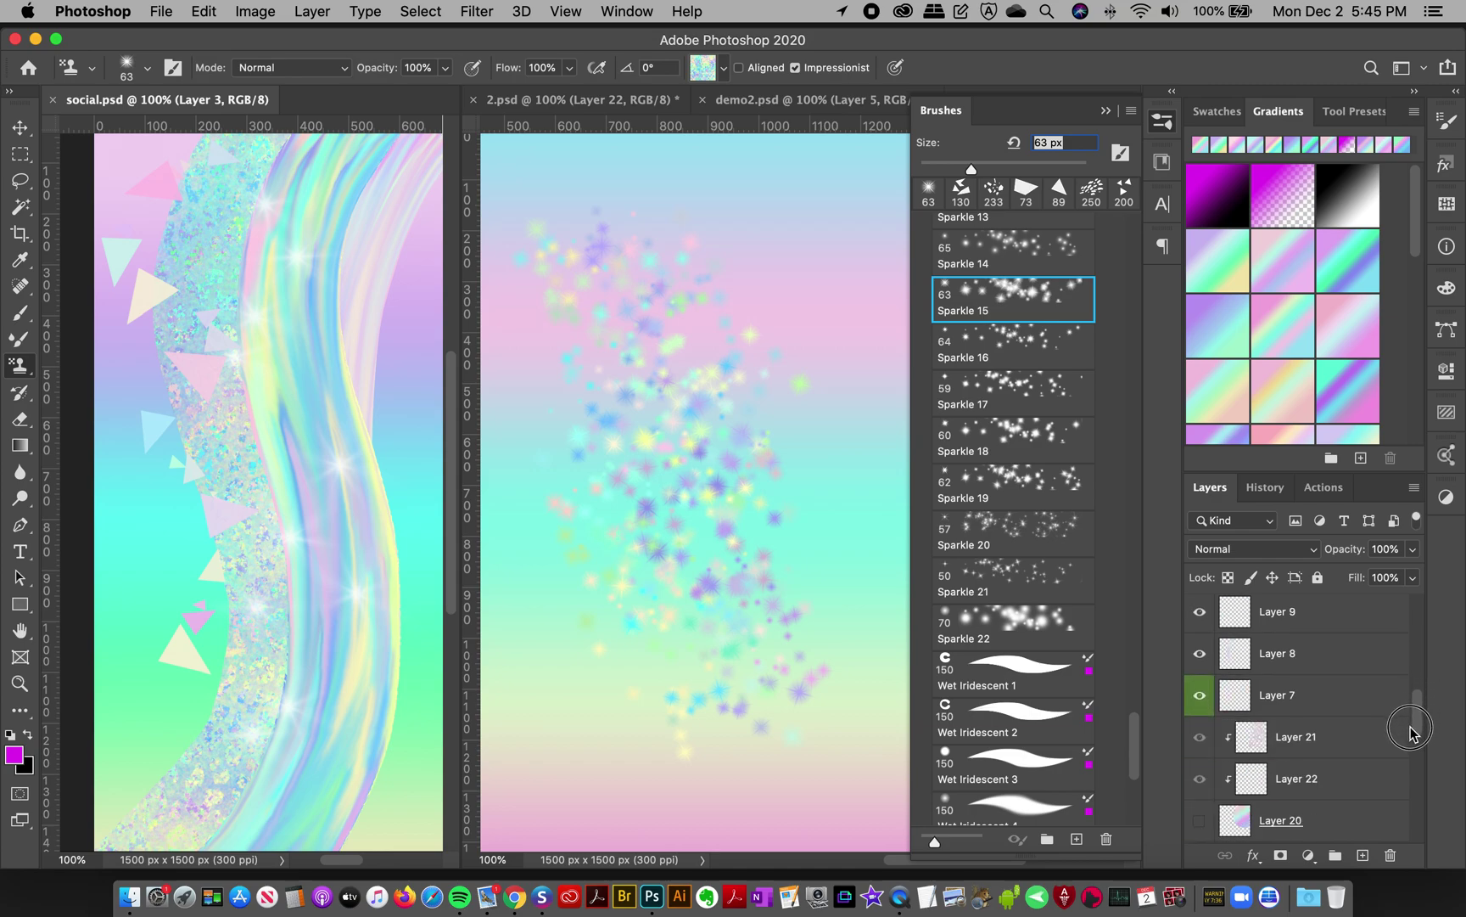
left_click(1312, 702)
left_click(1365, 851)
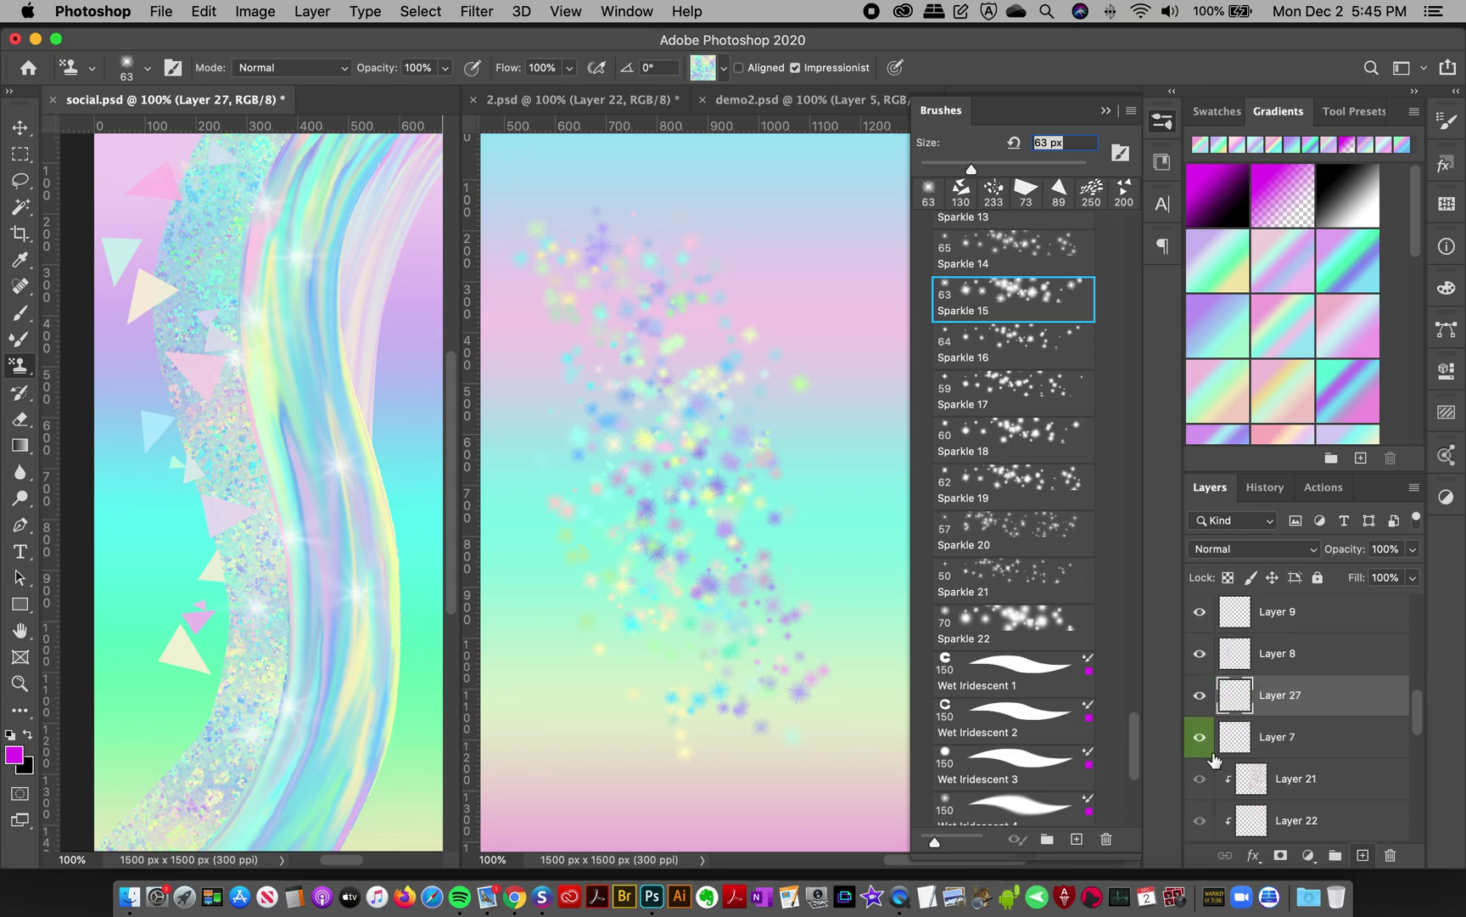
Step: Paint sparkles over social.psd's lower left, top left and right edge, then undo the last strokes
mouse_move(172, 605)
left_mouse_down()
mouse_move(157, 746)
mouse_move(263, 524)
mouse_move(156, 759)
left_mouse_up()
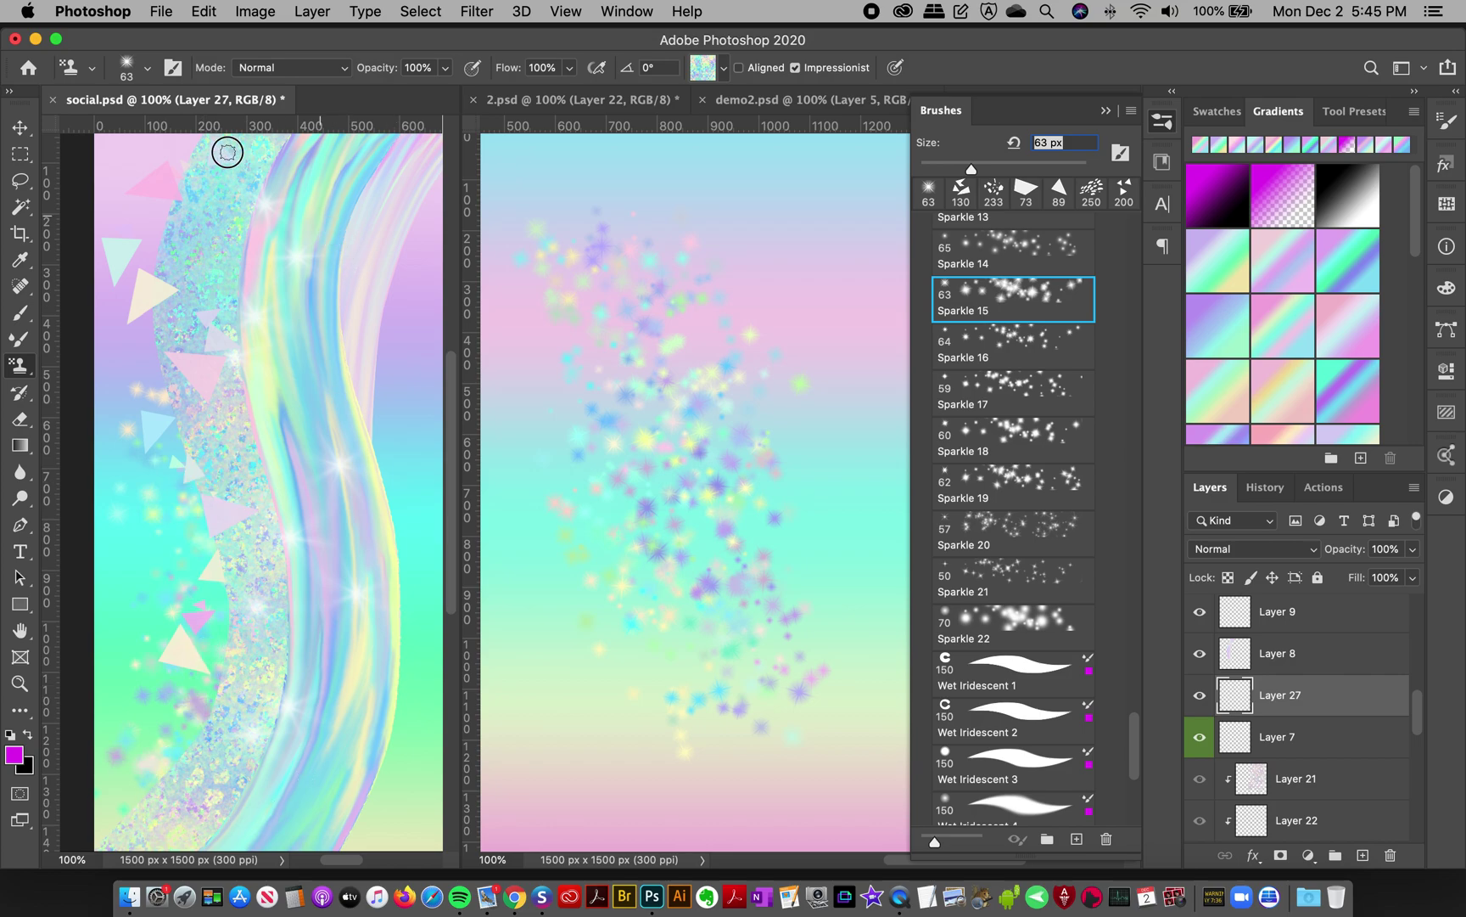
left_click_drag(226, 150, 140, 187)
left_click_drag(396, 265, 408, 556)
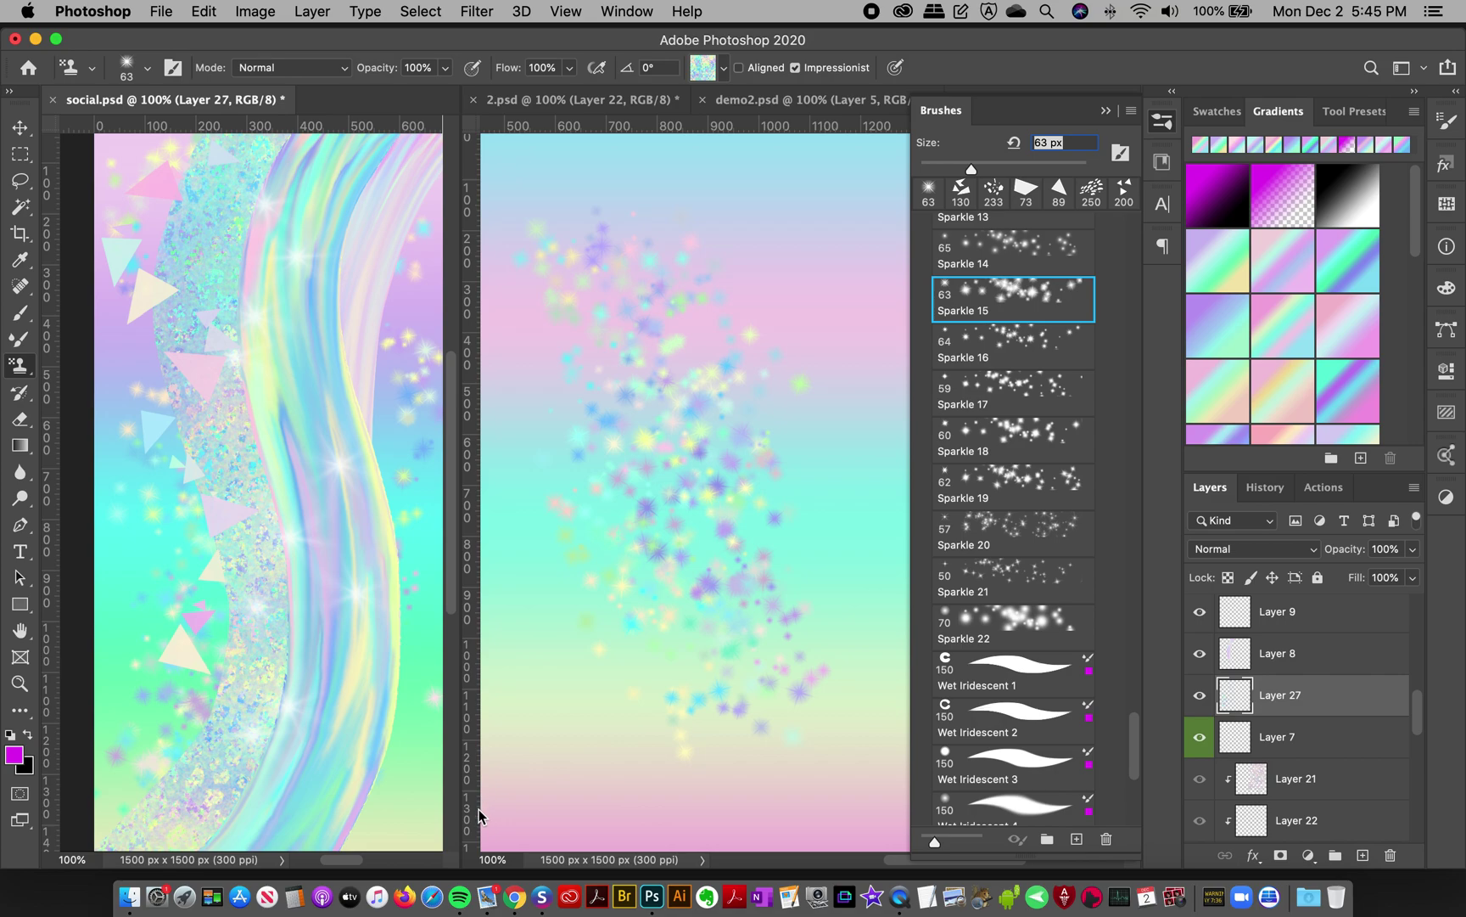
key("ctrl+z")
key("ctrl+z")
key("ctrl+z")
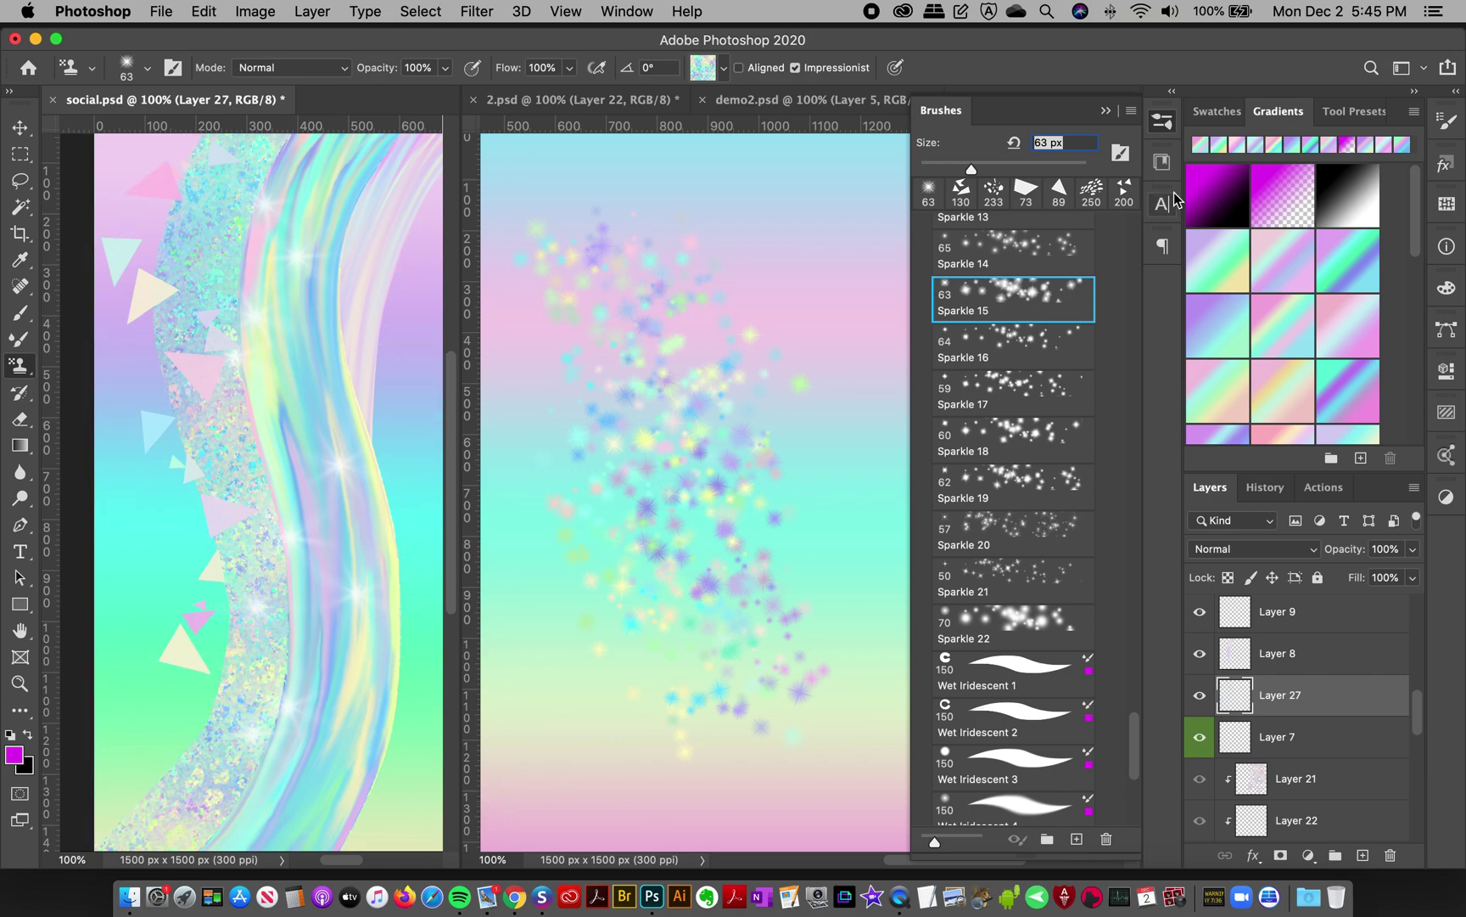
Step: Hide Layer 27 and Layer 8's pale iridescent wave, and select the Move tool
left_click(1162, 122)
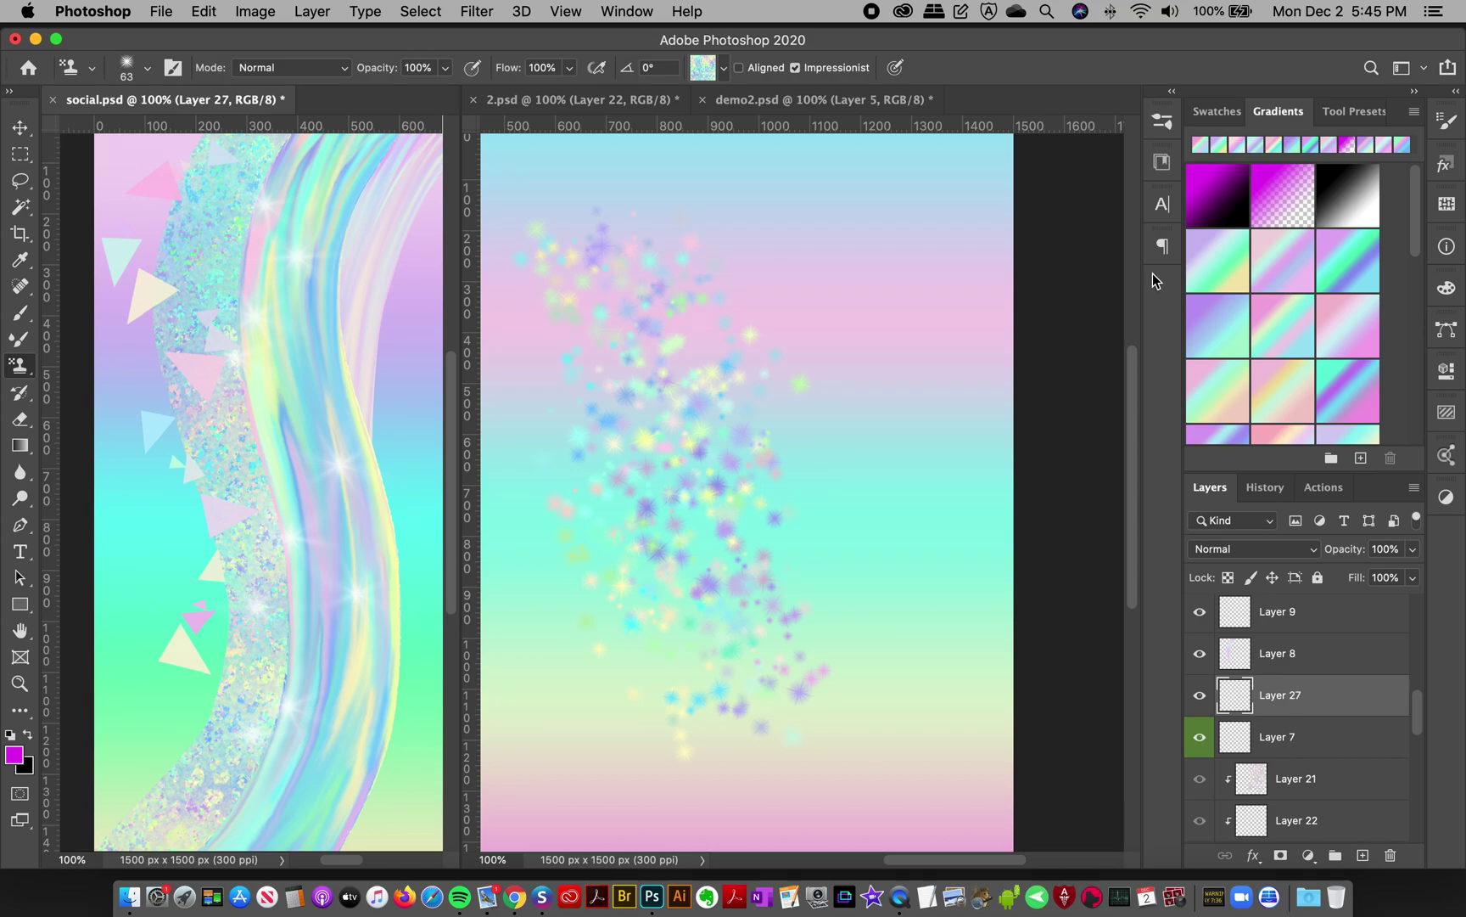
left_click(1200, 695)
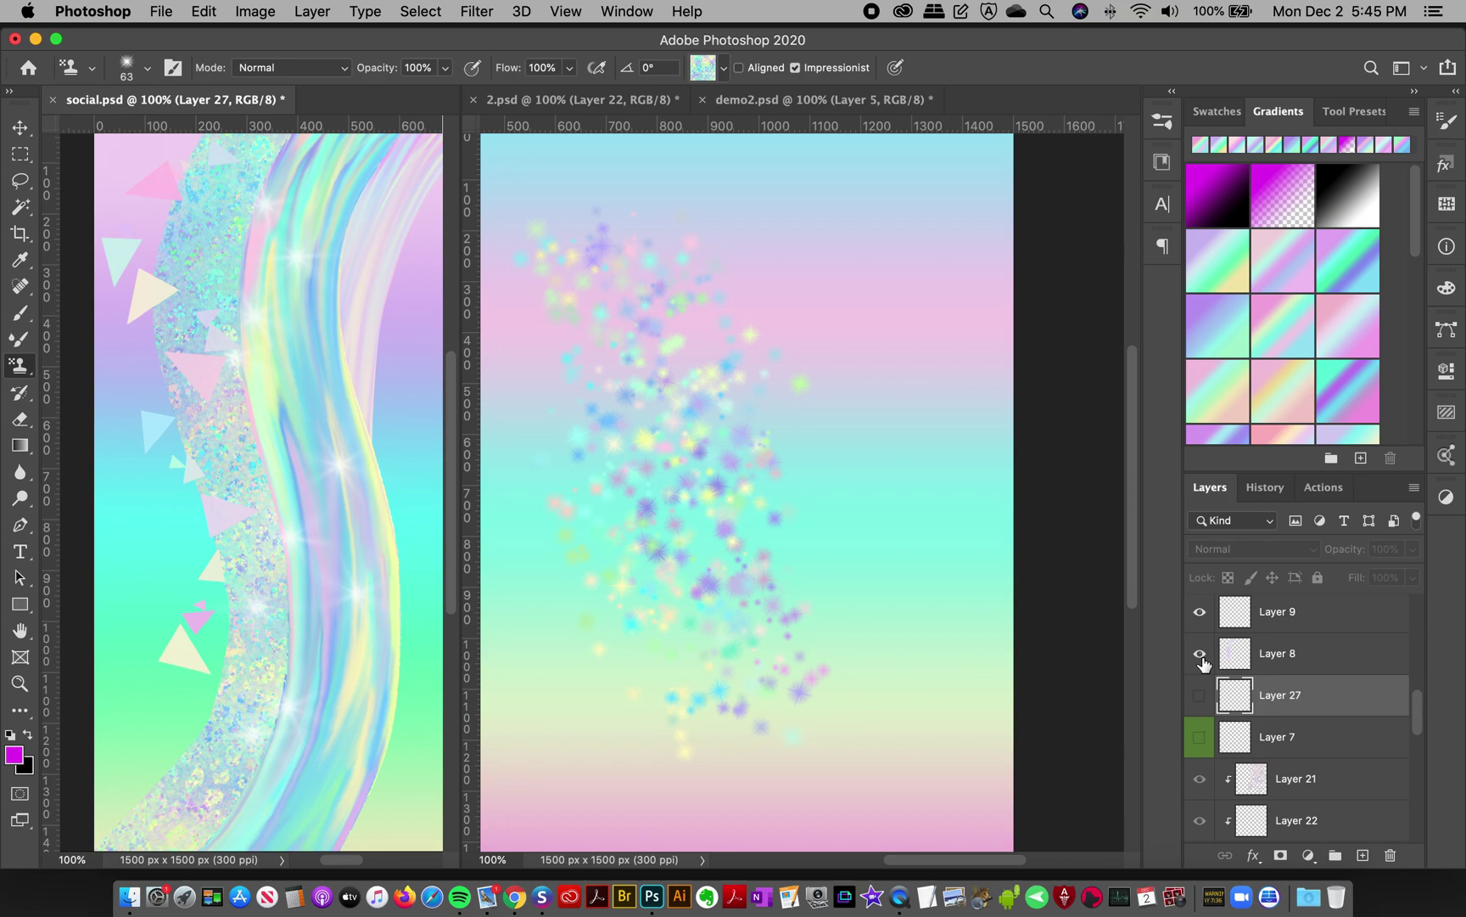
left_click(1200, 652)
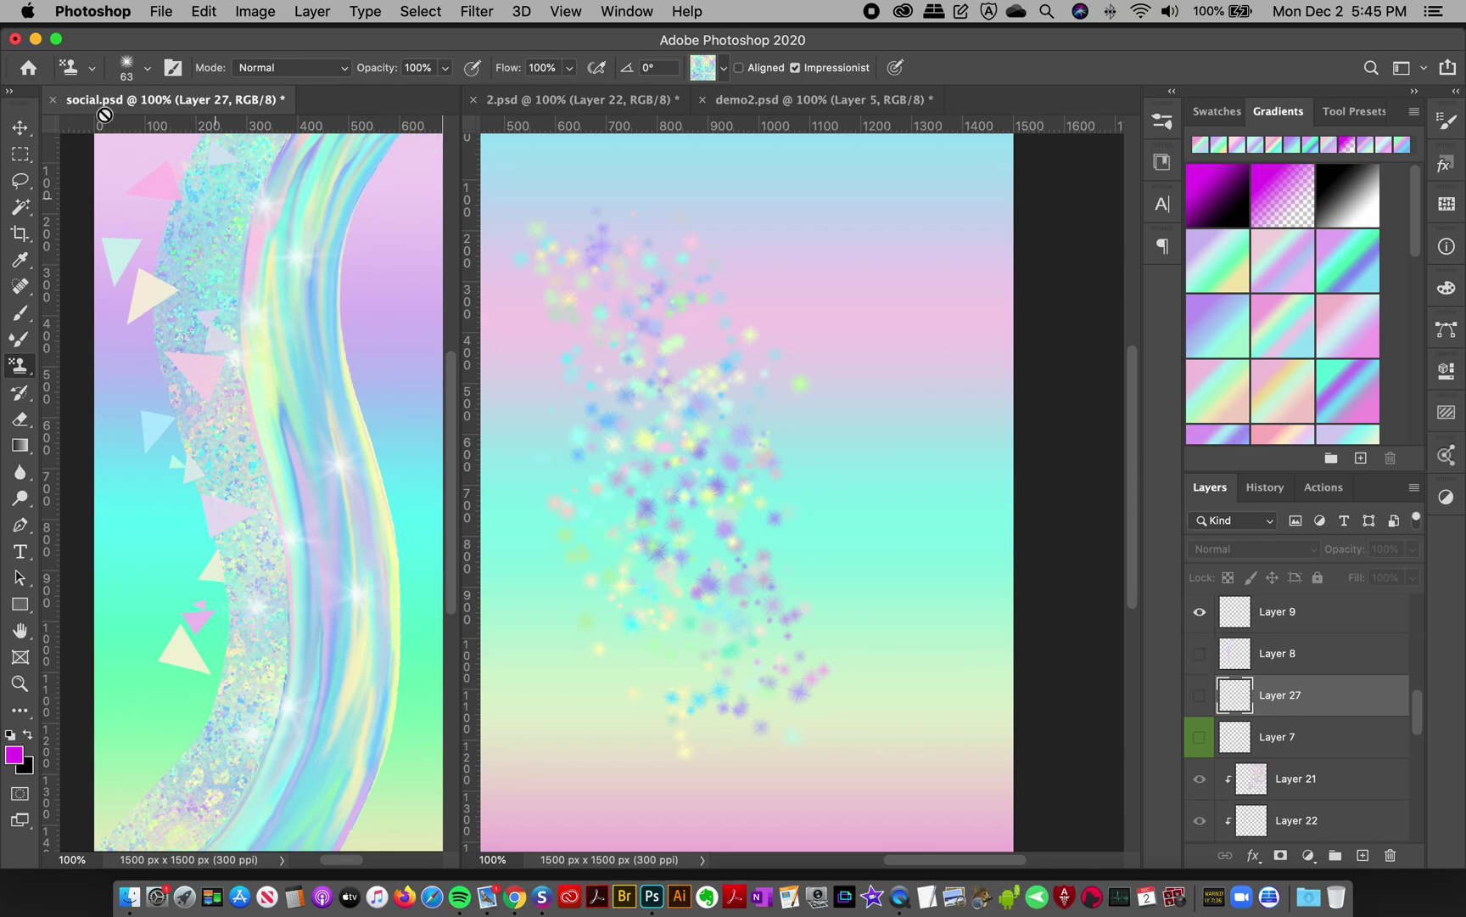
left_click(20, 128)
Step: Hide Layer 5's sparkle trail in demo2.psd
left_click(672, 400)
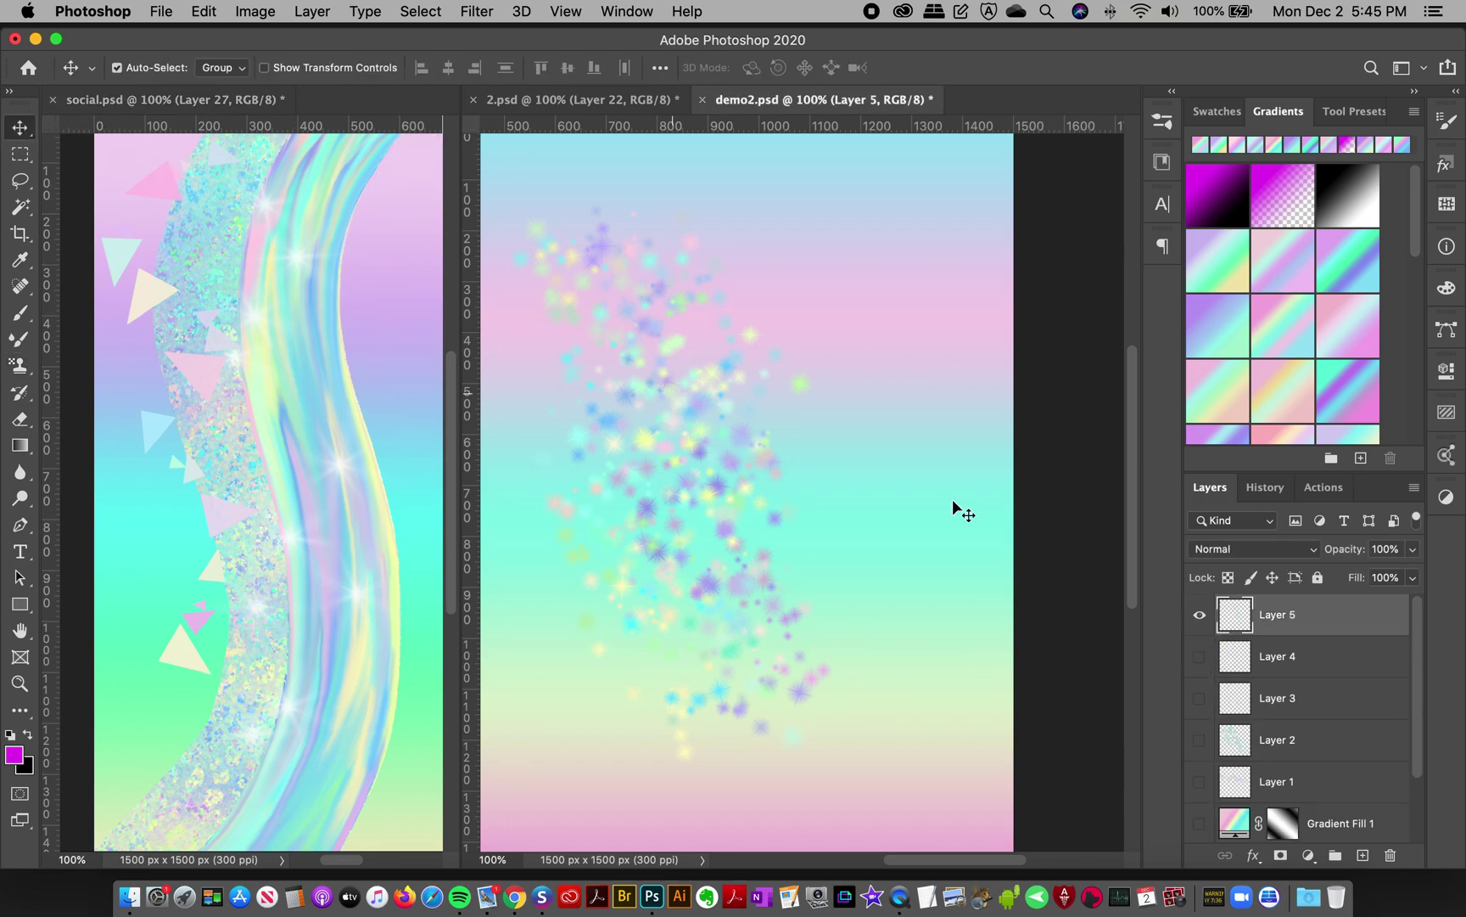
left_click(1200, 614)
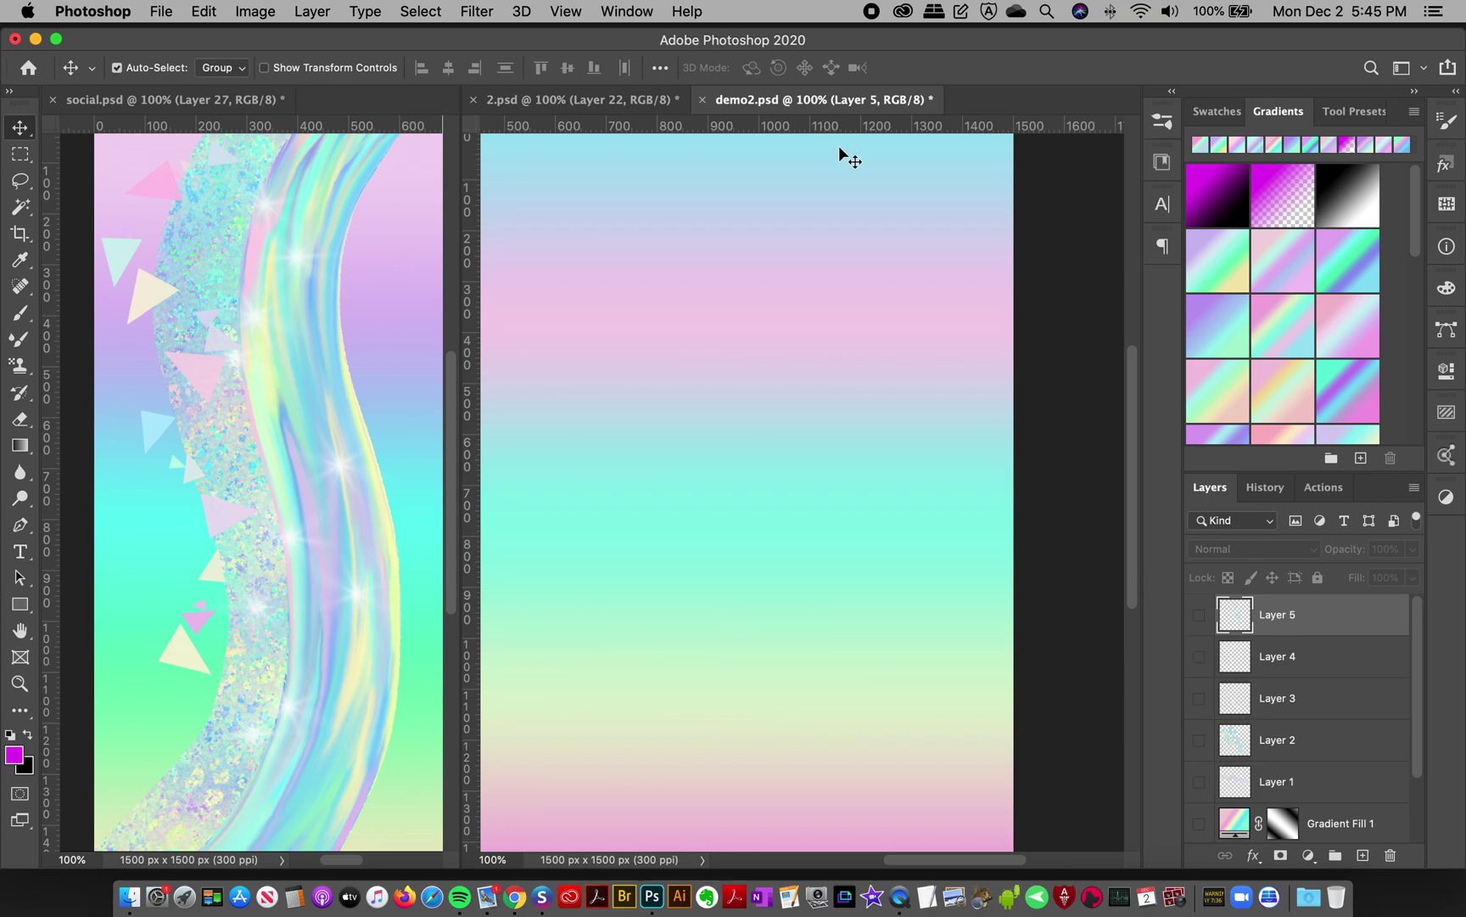